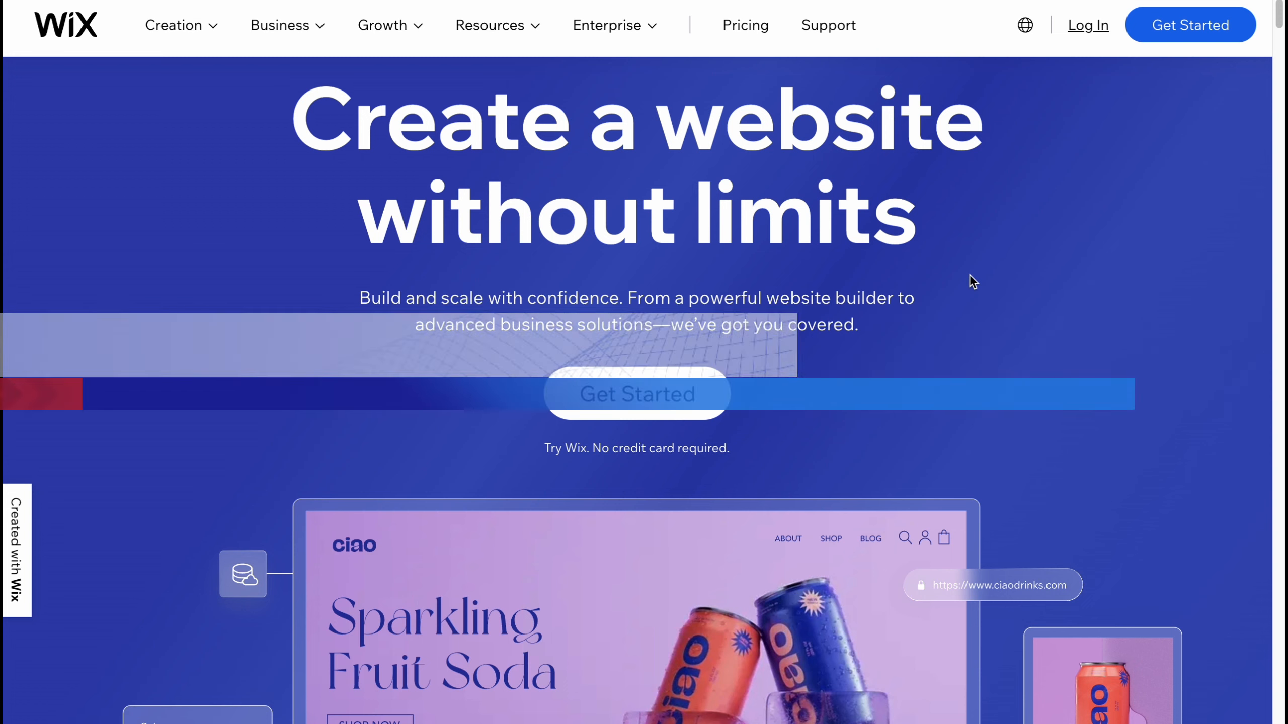
scroll(976, 281, "down", 1)
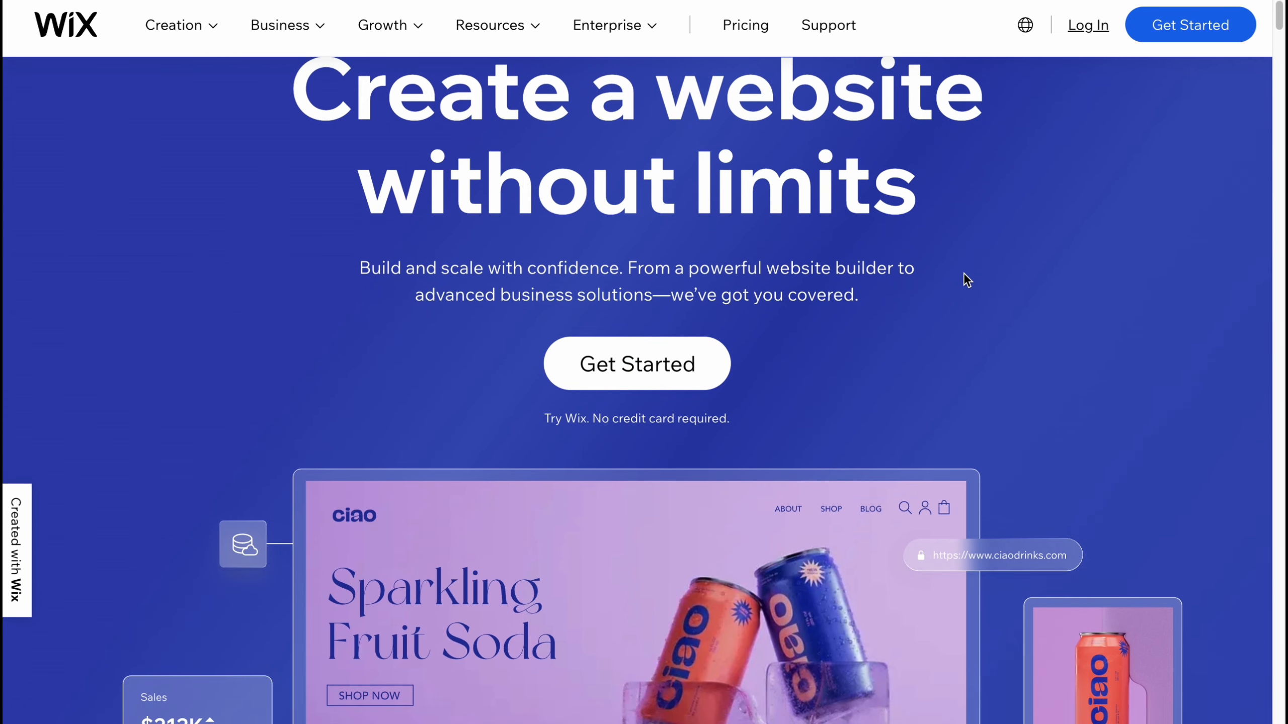
scroll(964, 272, "down", 4)
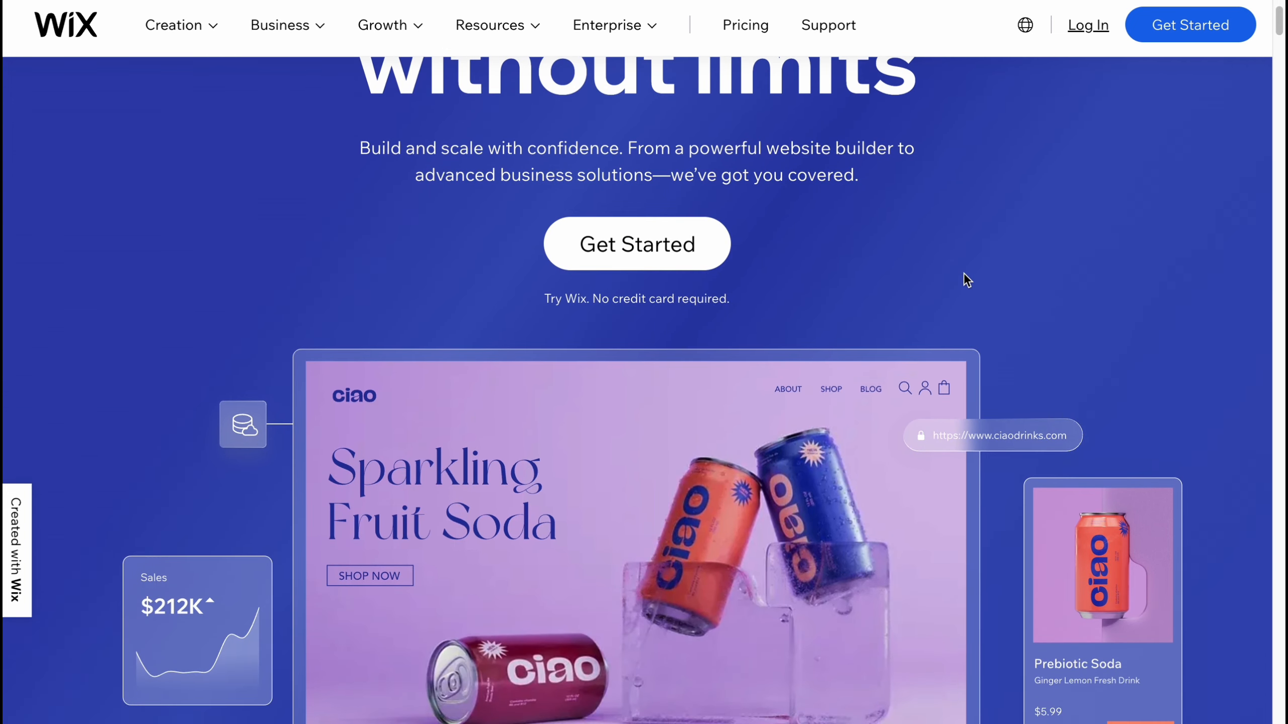
scroll(963, 279, "down", 1)
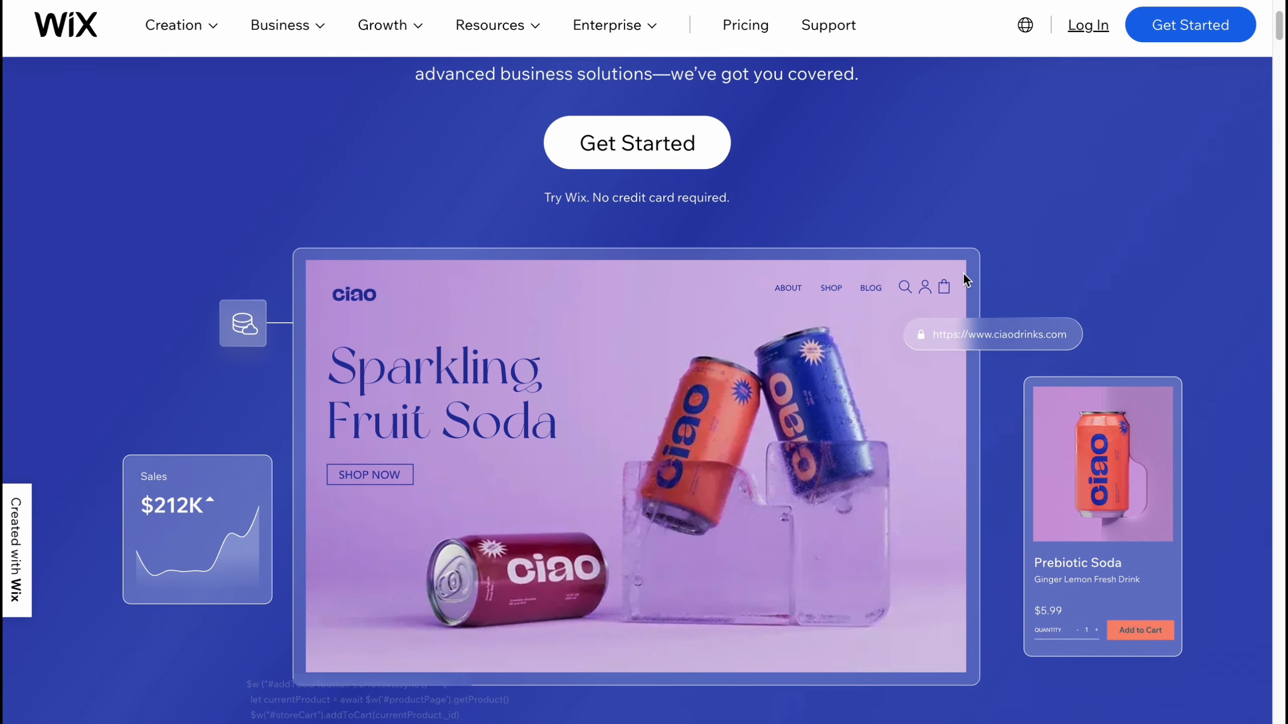
scroll(964, 278, "up", 4)
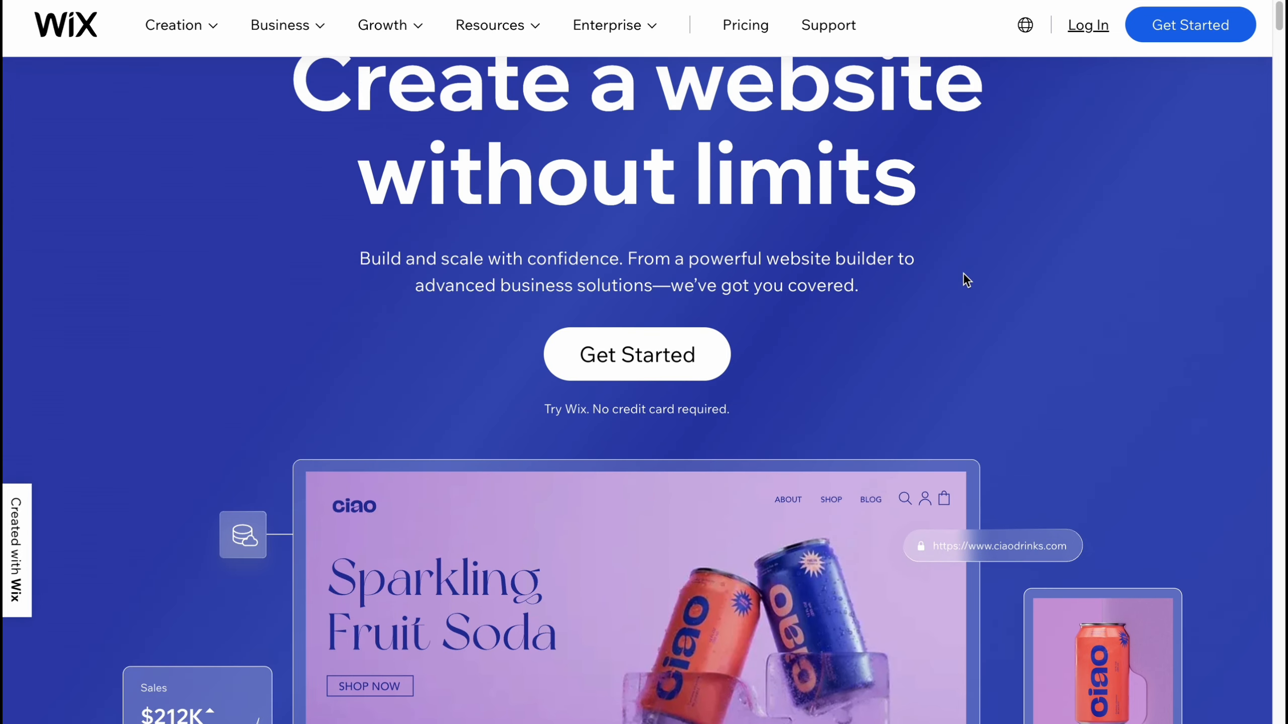
scroll(964, 274, "up", 3)
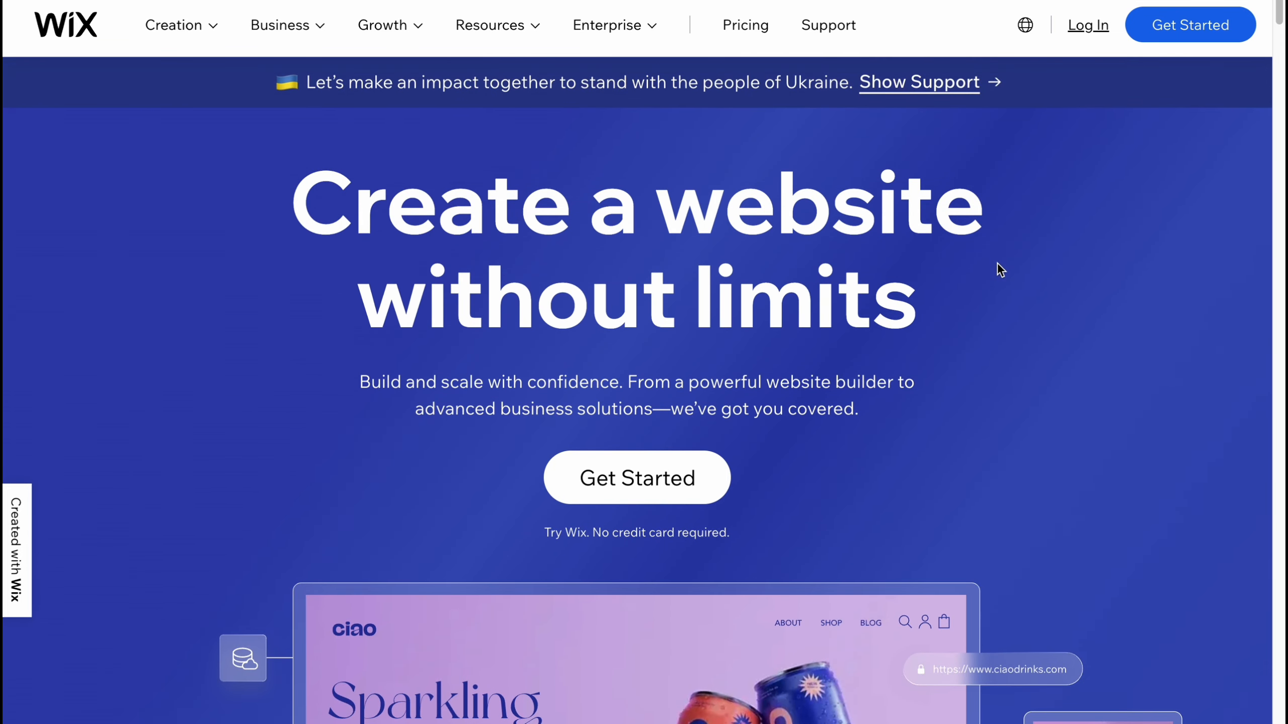
Step: Log in to Wix using a Google account
left_click(708, 482)
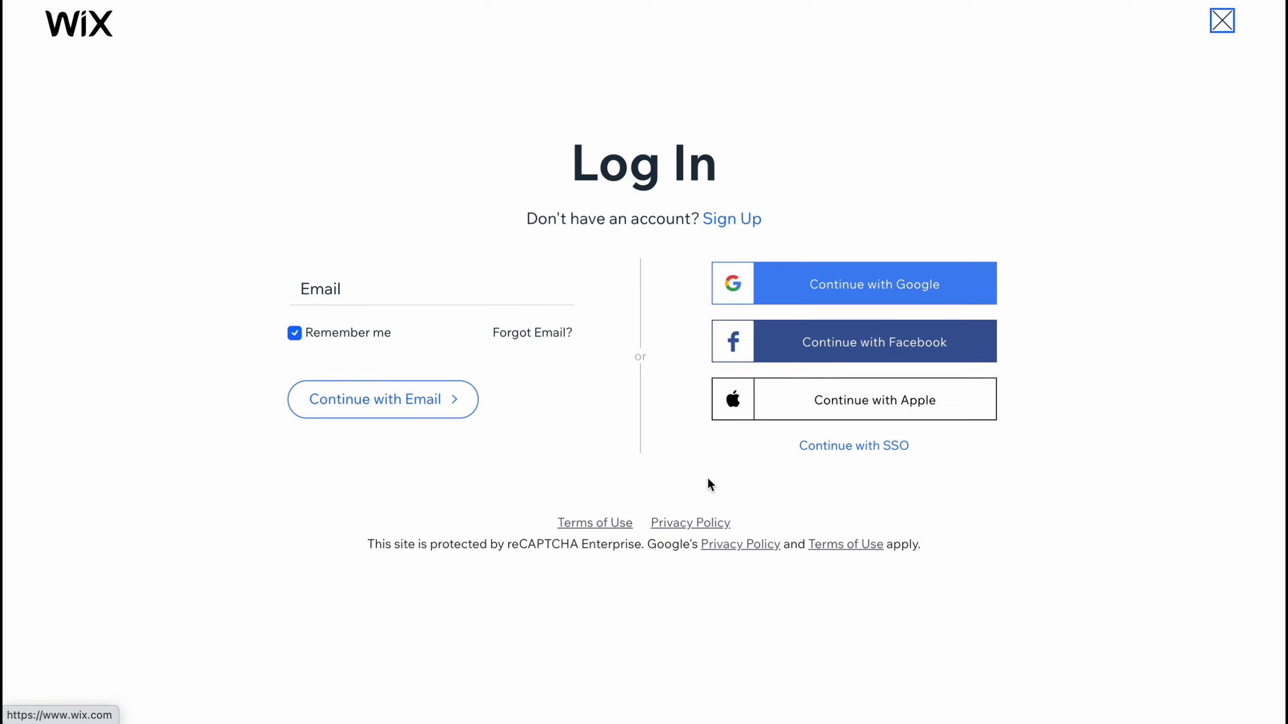
left_click(824, 291)
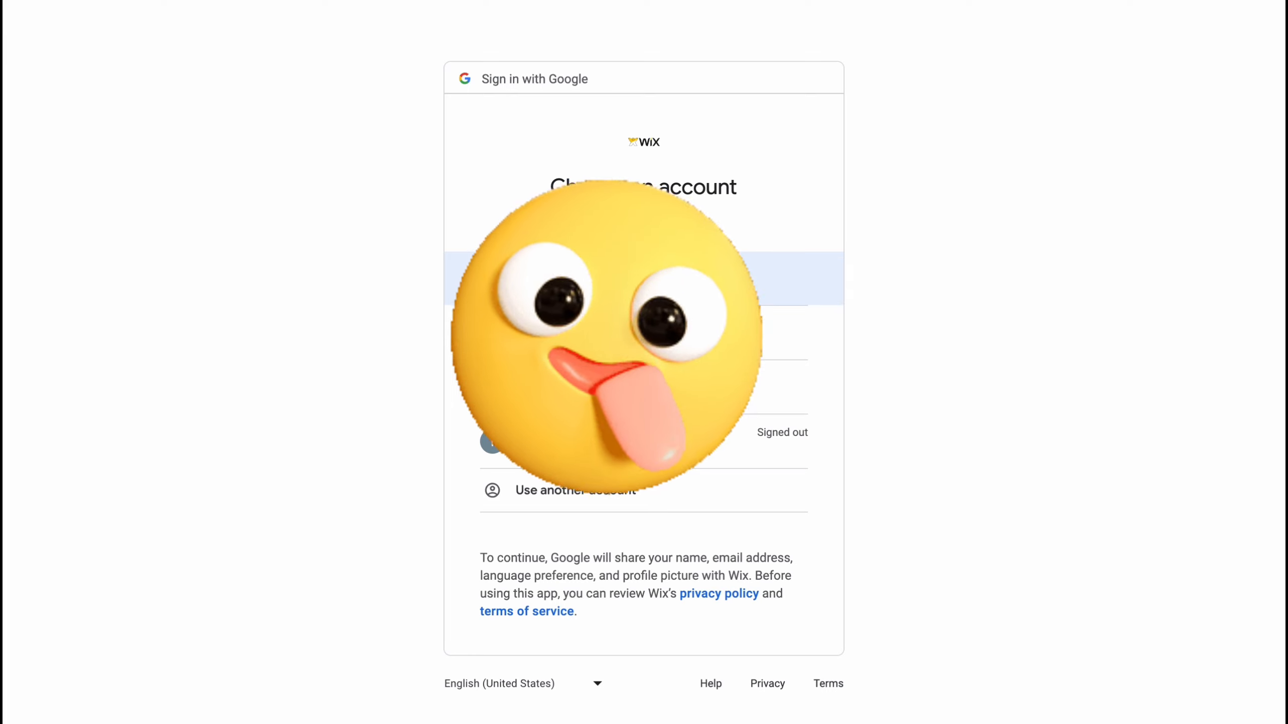
left_click(608, 387)
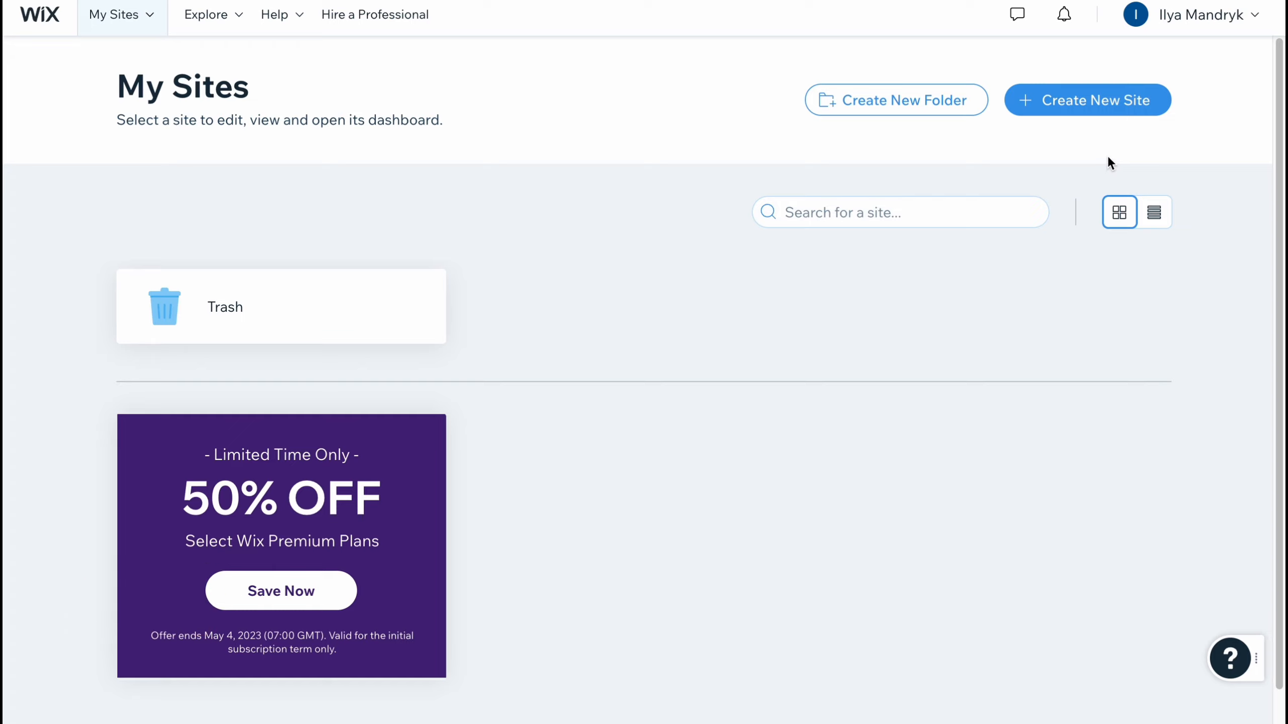
Step: Start creating a new site and choose Portfolio as the website type
left_click(1093, 107)
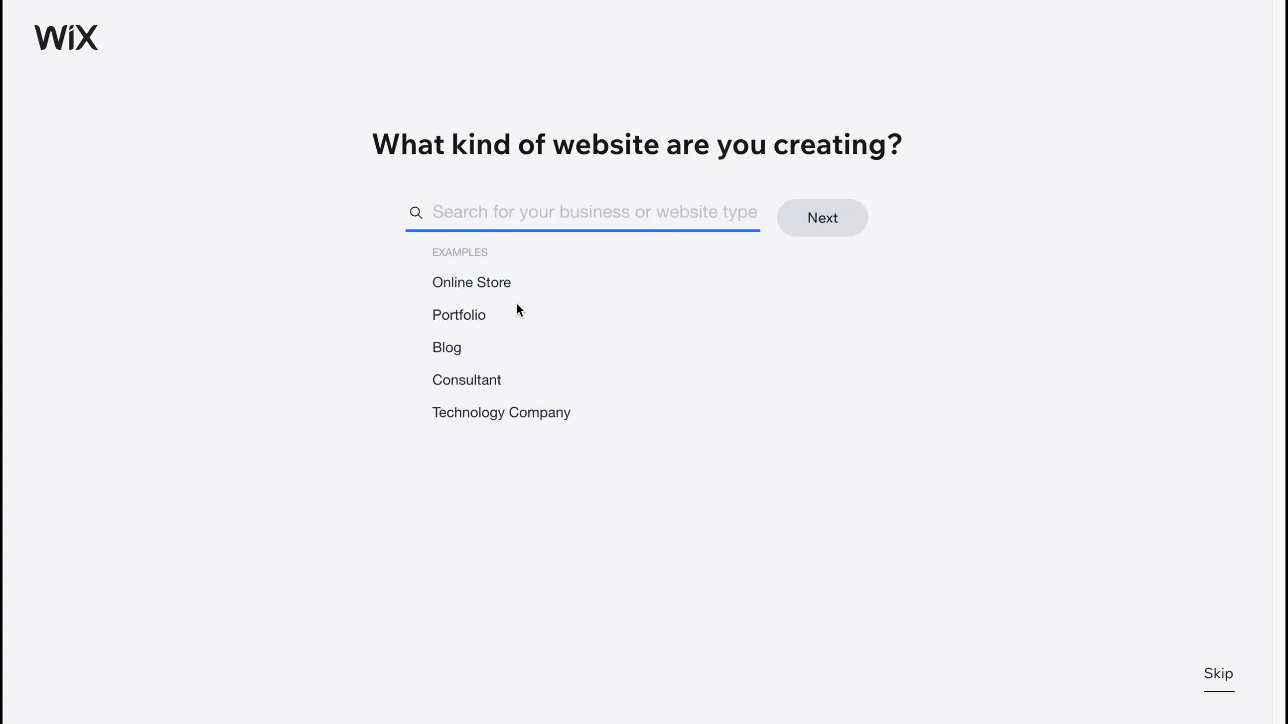
left_click(453, 319)
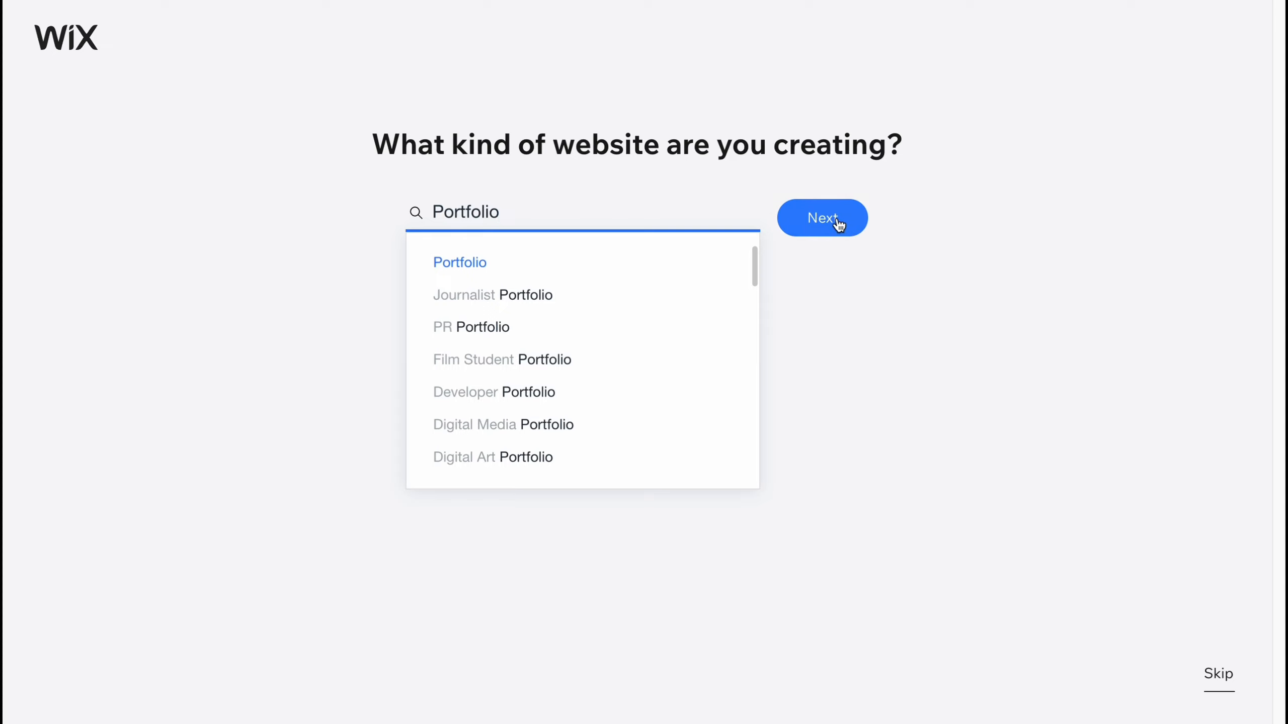
left_click(837, 221)
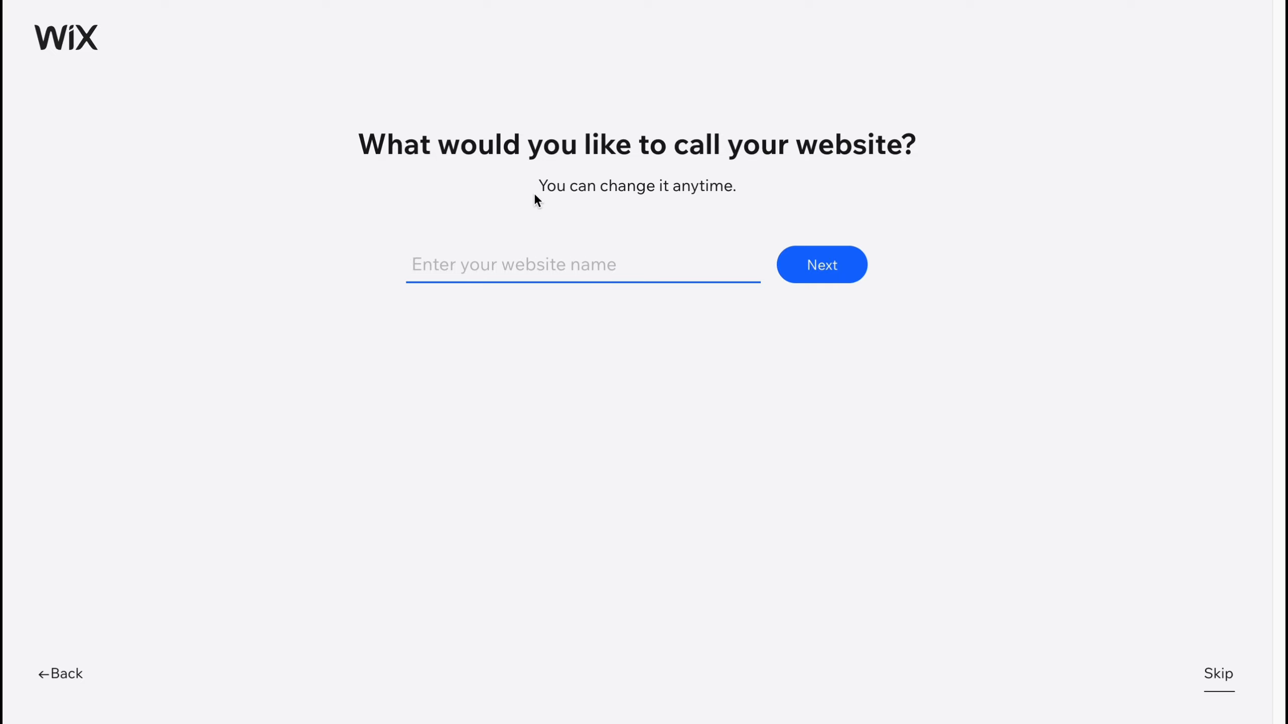
Step: Name the website portfolio and continue
type("portfoli")
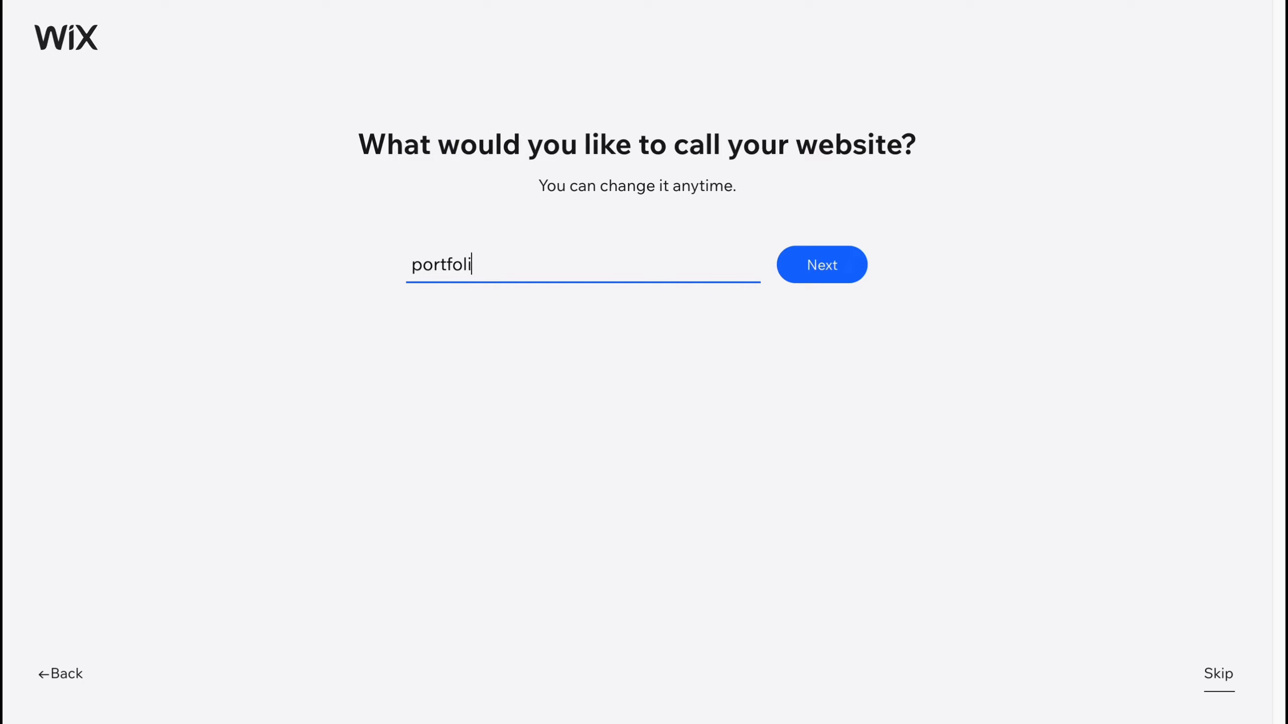
type("o")
left_click(814, 266)
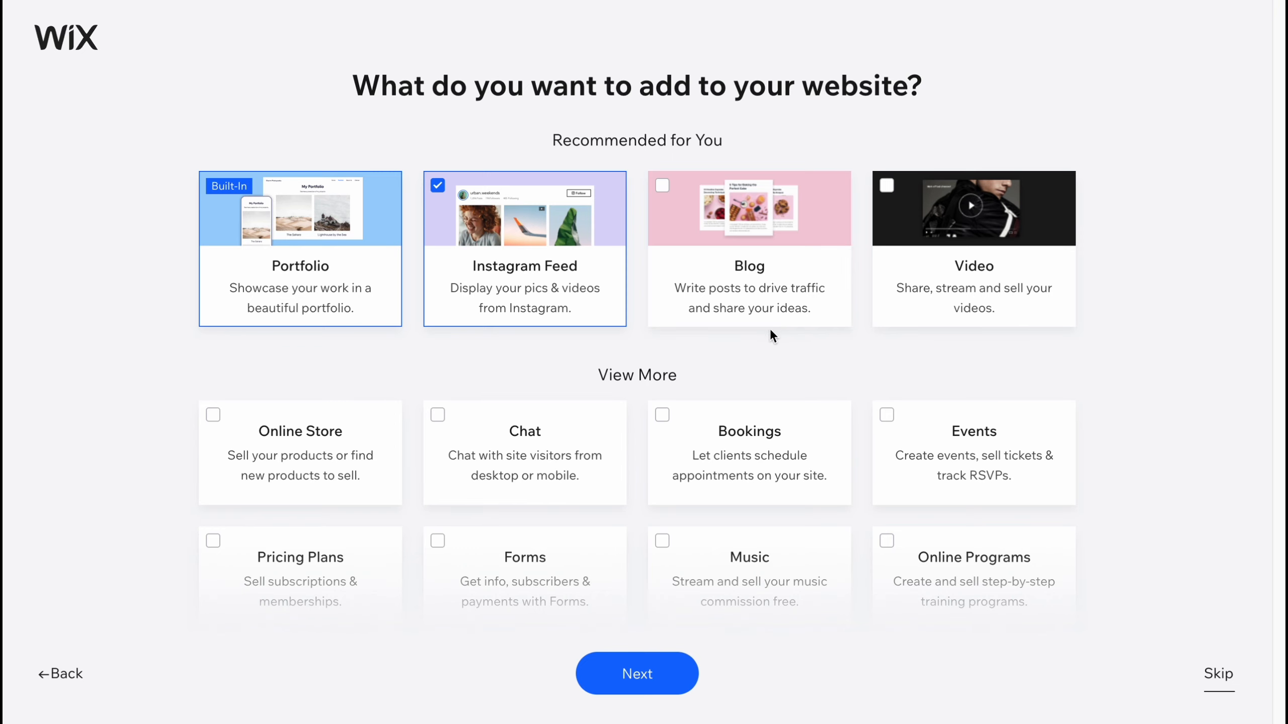
Step: Skip the feature selection and choose to begin with a template
left_click(1223, 676)
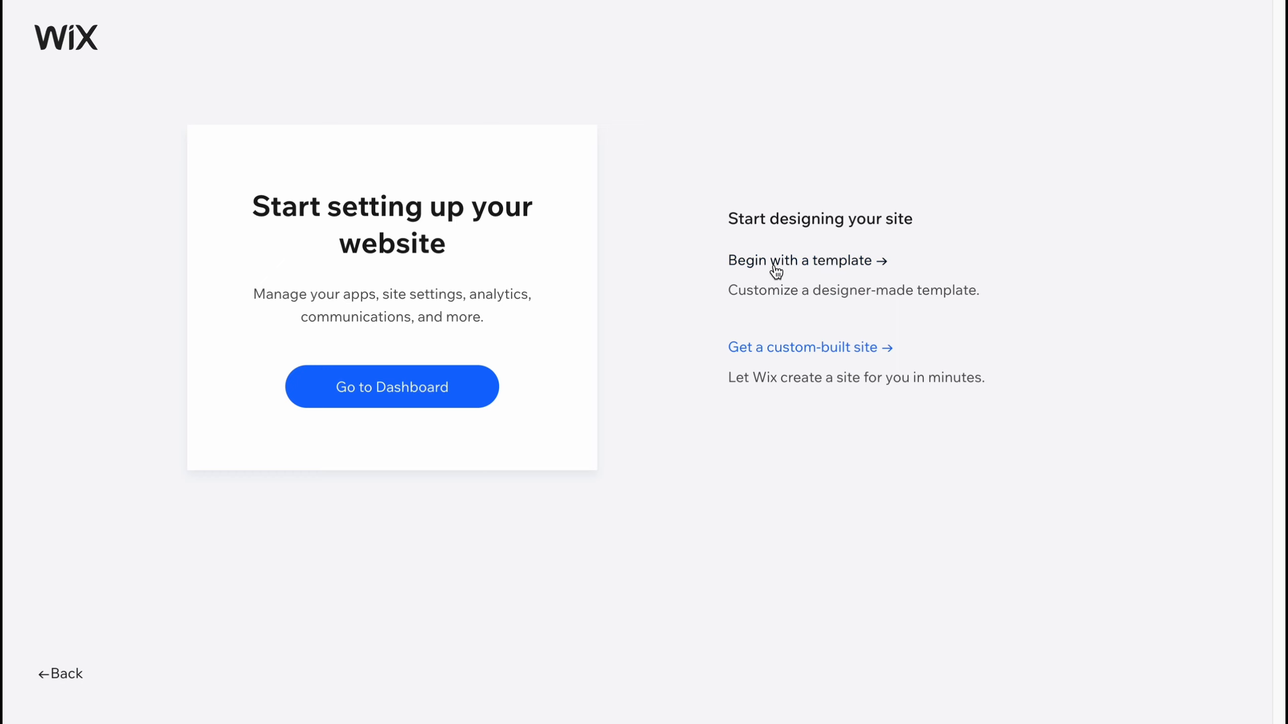
left_click(825, 261)
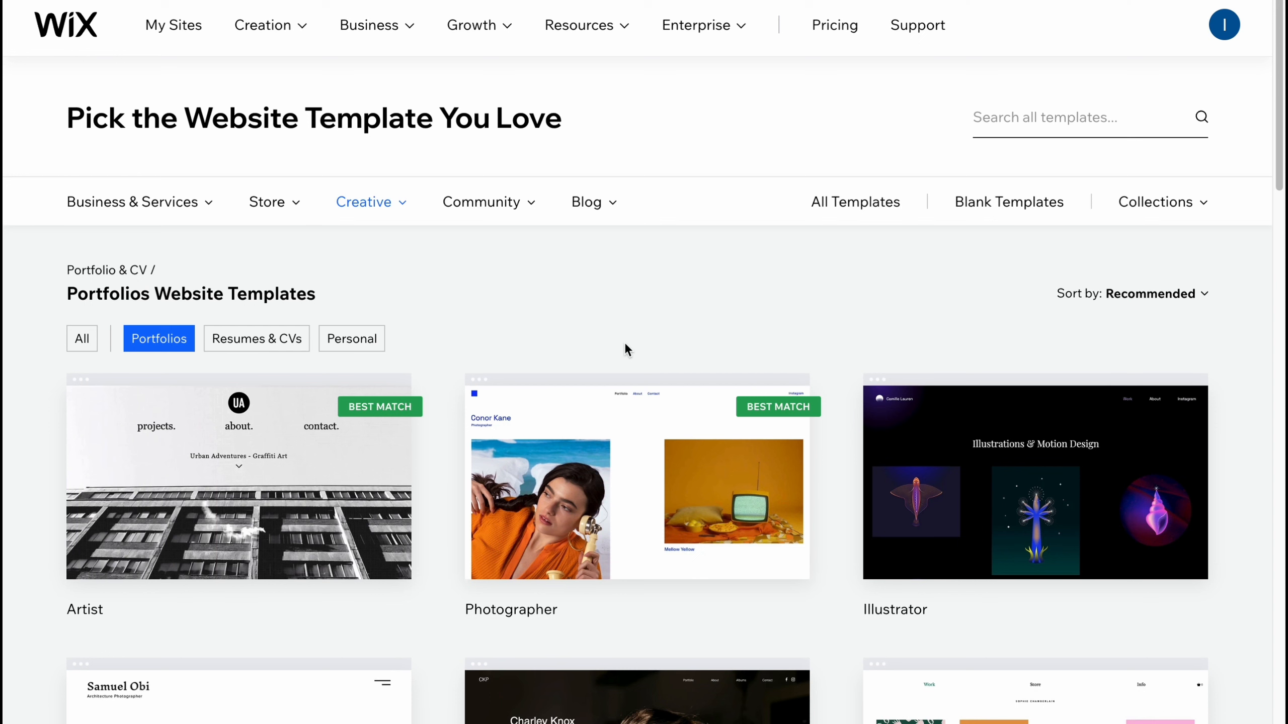
Step: Browse the portfolio templates, go to the second page, and open the Acting Resume template preview
mouse_move(384, 207)
scroll(387, 393, "down", 10)
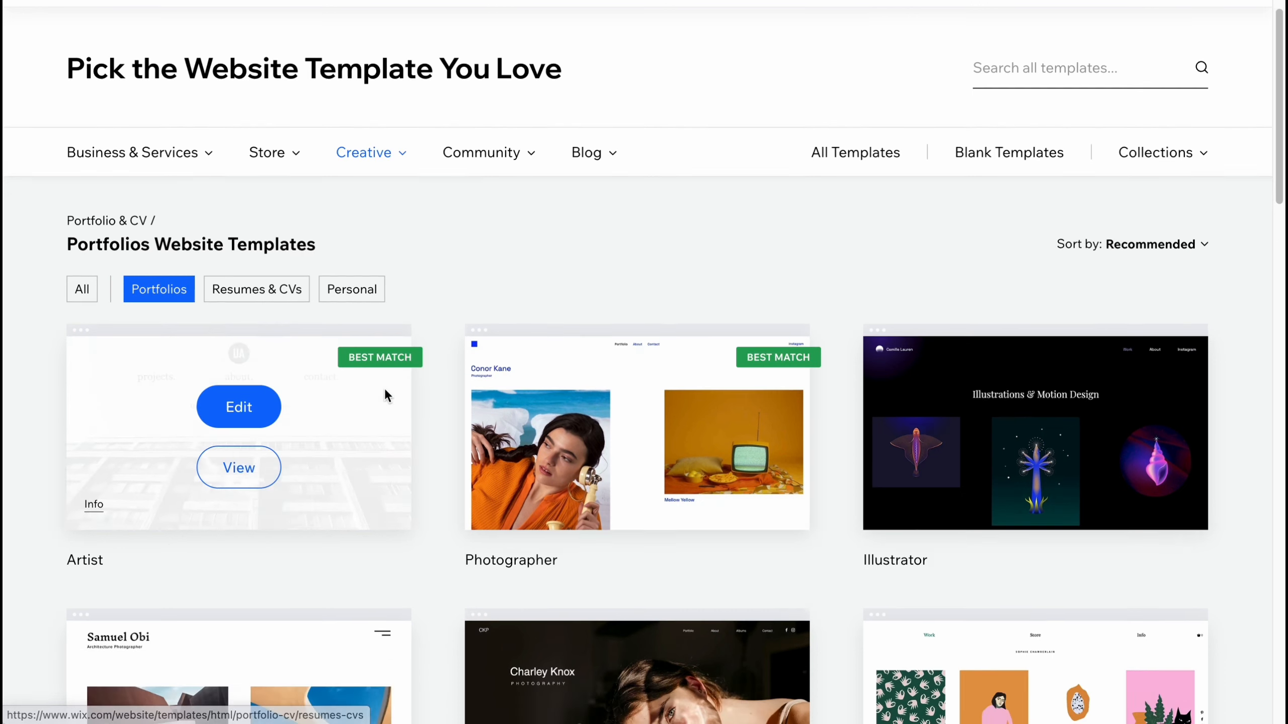
scroll(391, 385, "down", 6)
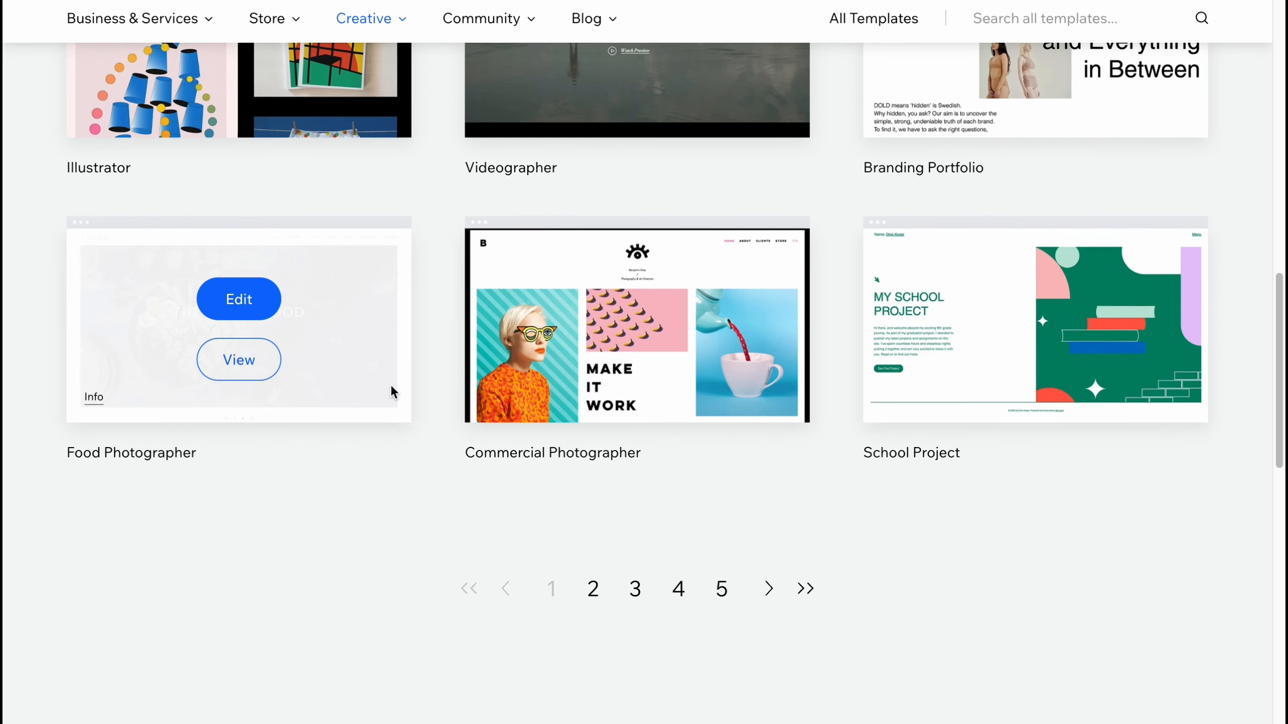
left_click(596, 552)
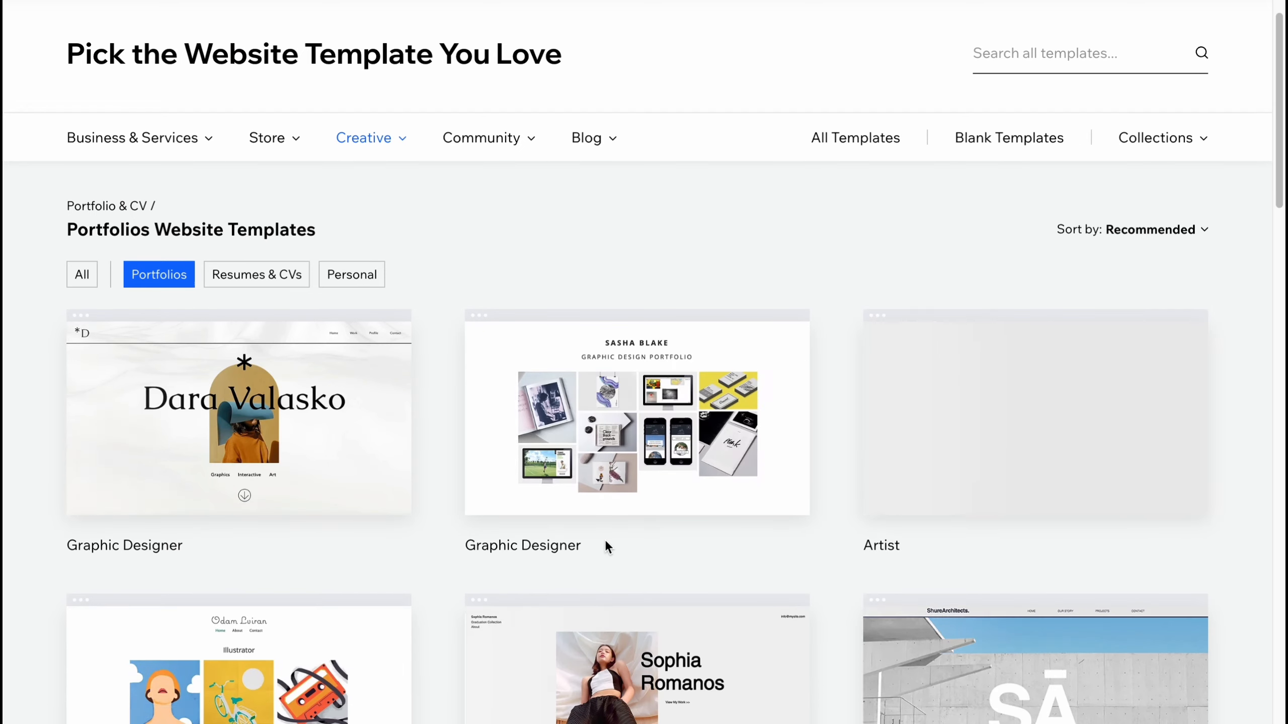
scroll(604, 539, "down", 4)
scroll(603, 540, "down", 5)
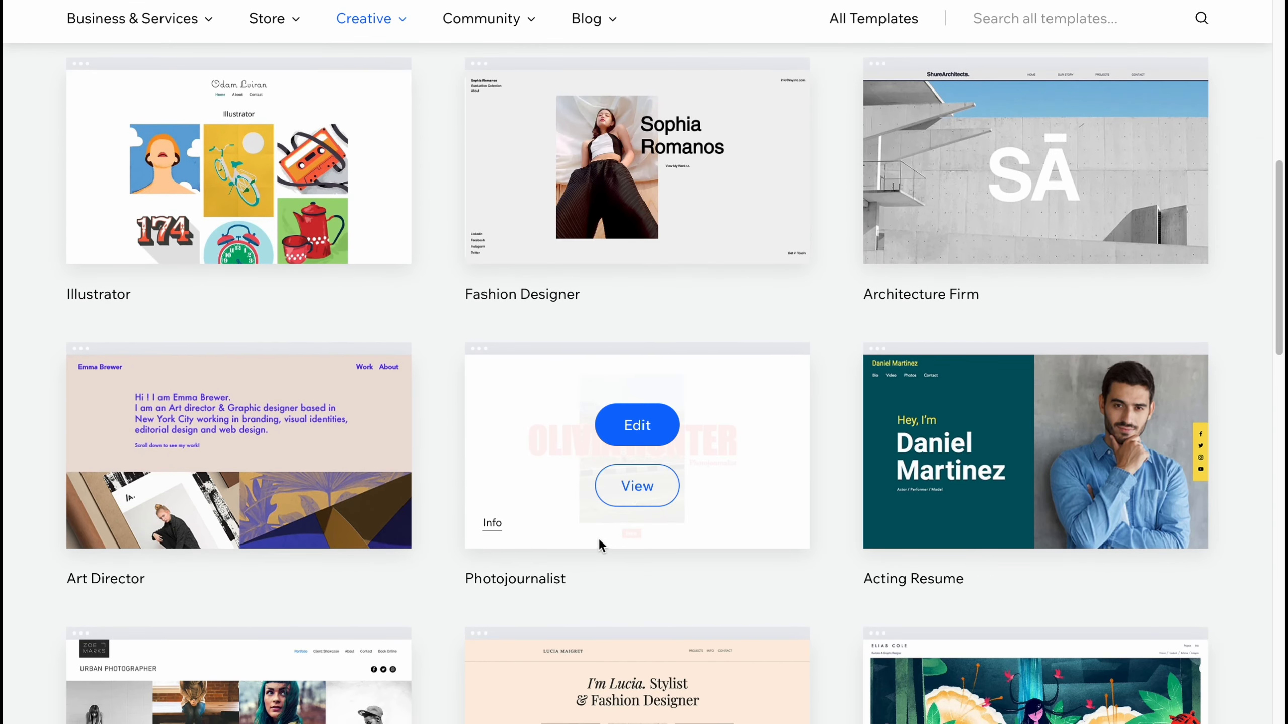
mouse_move(975, 413)
scroll(963, 449, "down", 3)
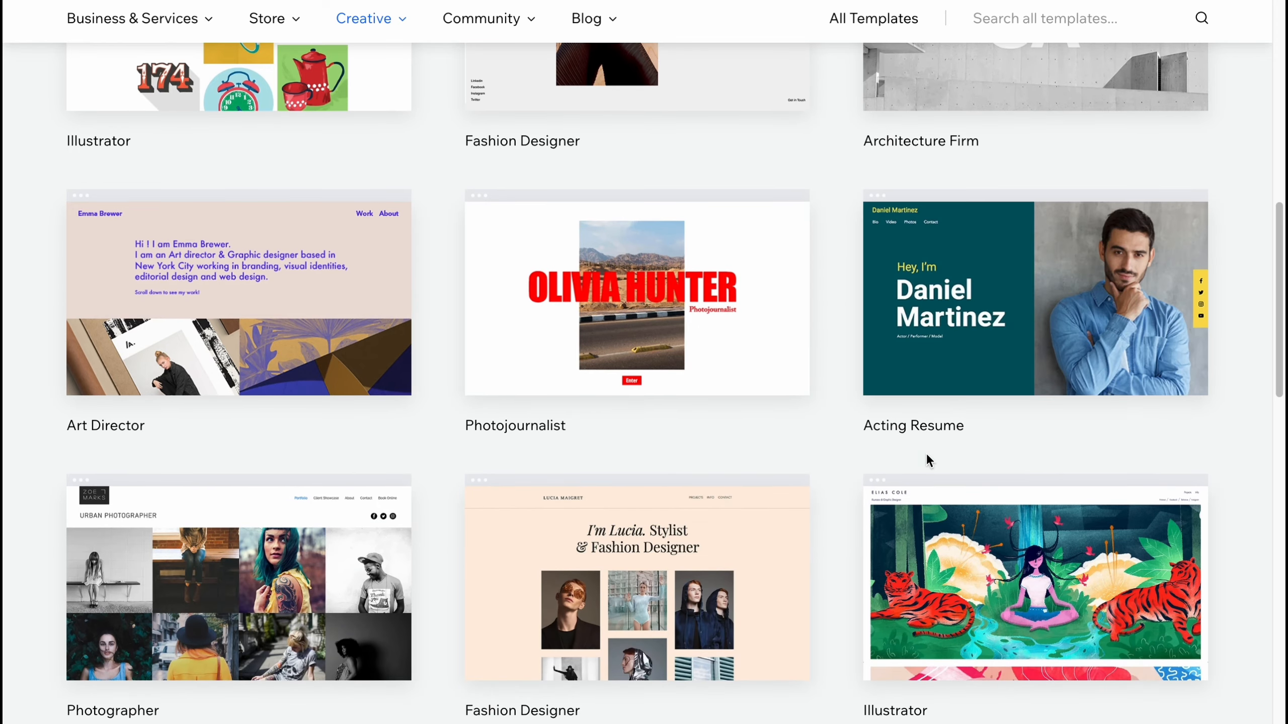
scroll(950, 376, "down", 3)
mouse_move(1018, 264)
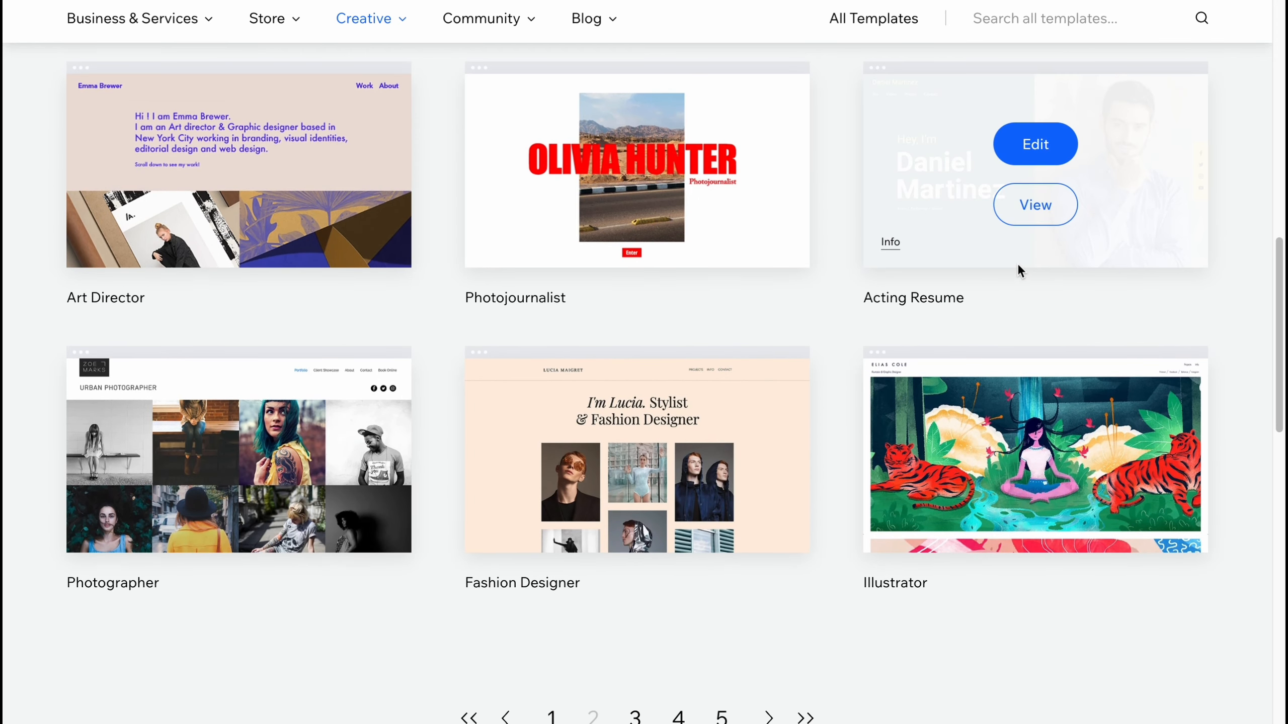
left_click(1038, 207)
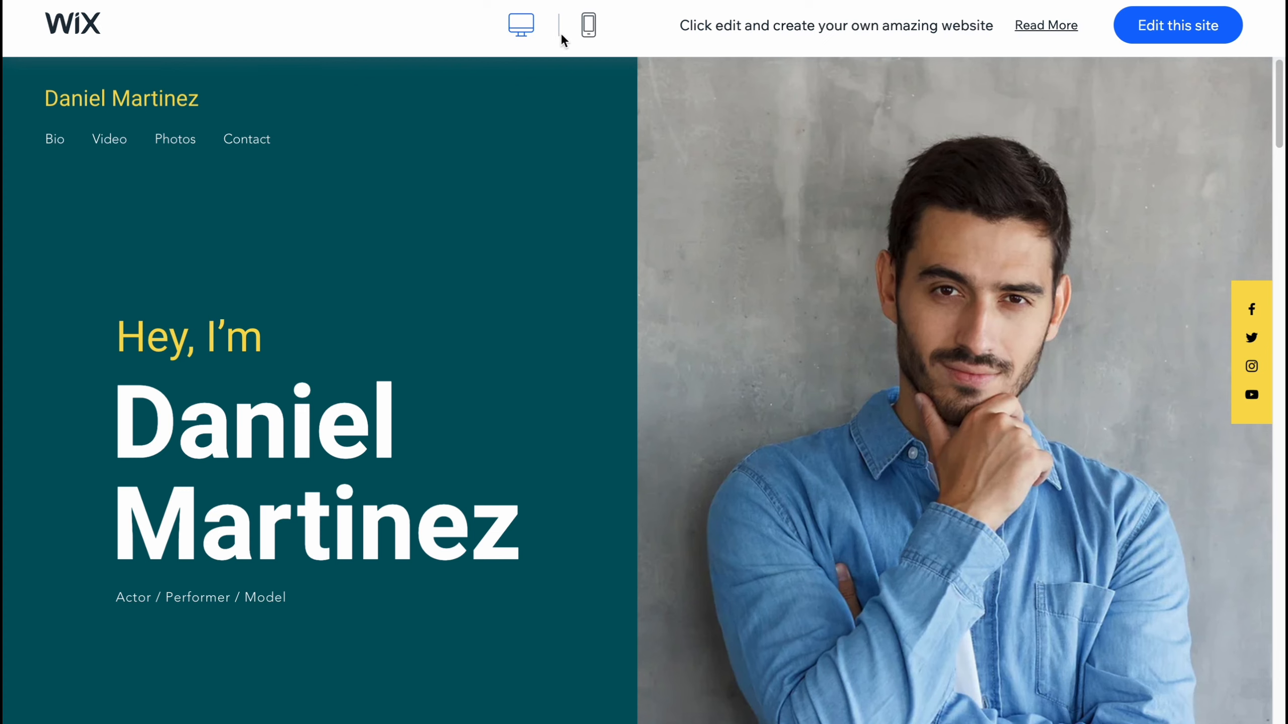
Step: Preview the Acting Resume template in mobile view, scrolling through its sections
left_click(590, 28)
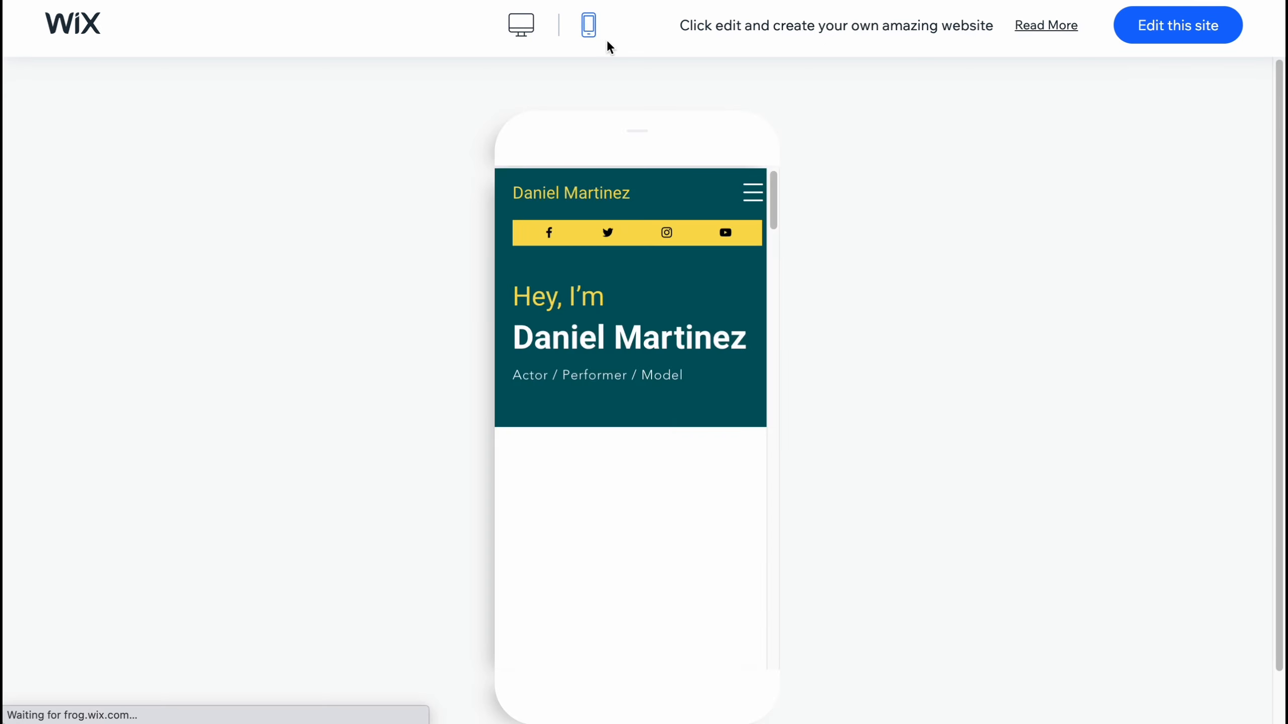
scroll(625, 504, "down", 10)
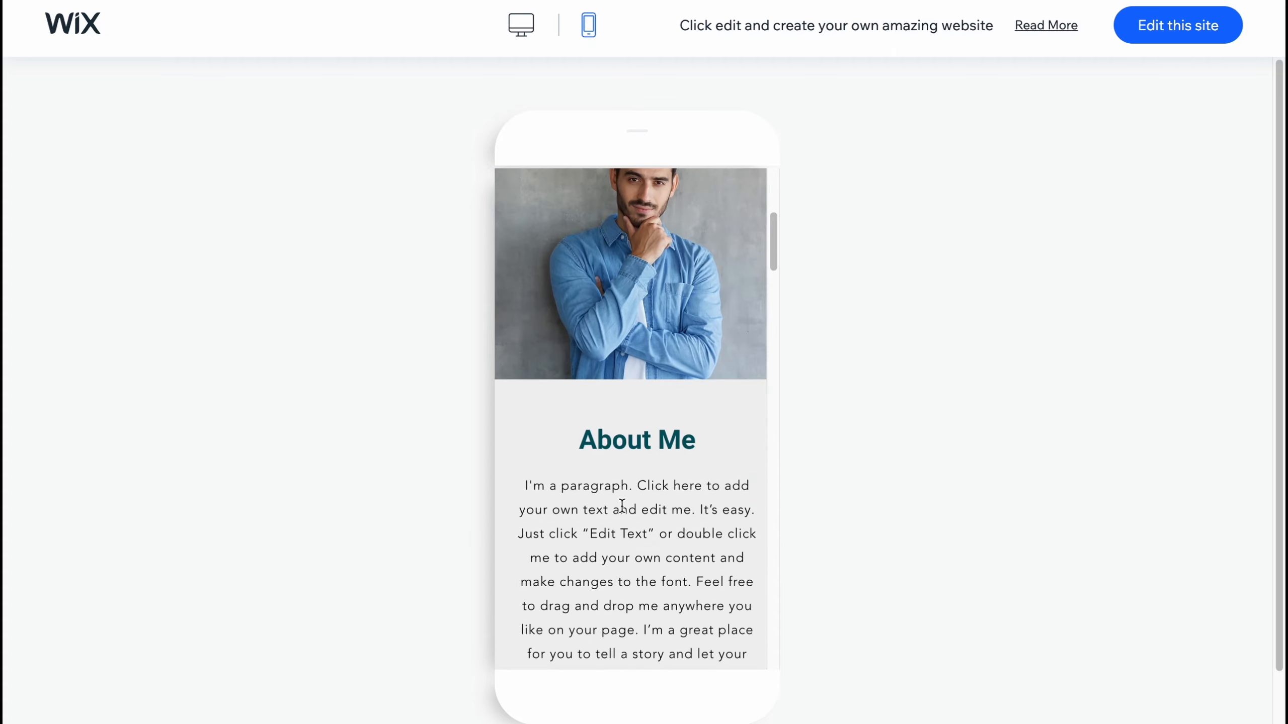
scroll(639, 502, "down", 1)
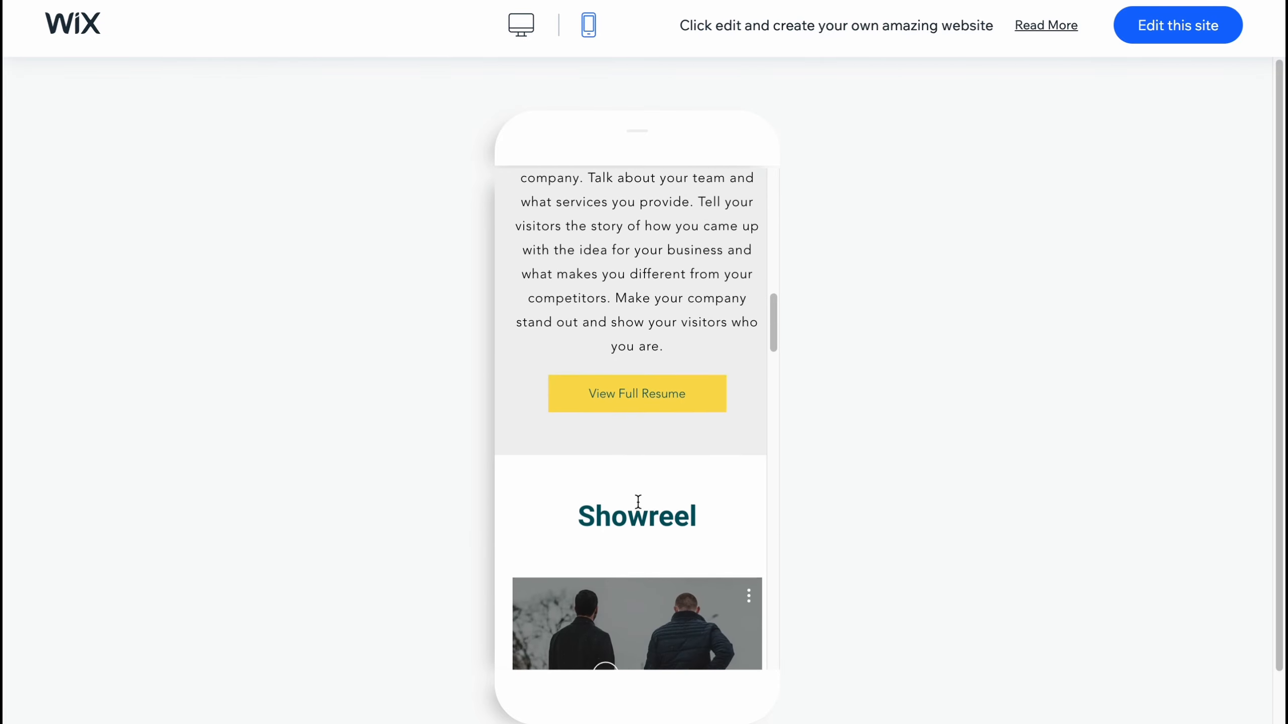
scroll(654, 479, "down", 8)
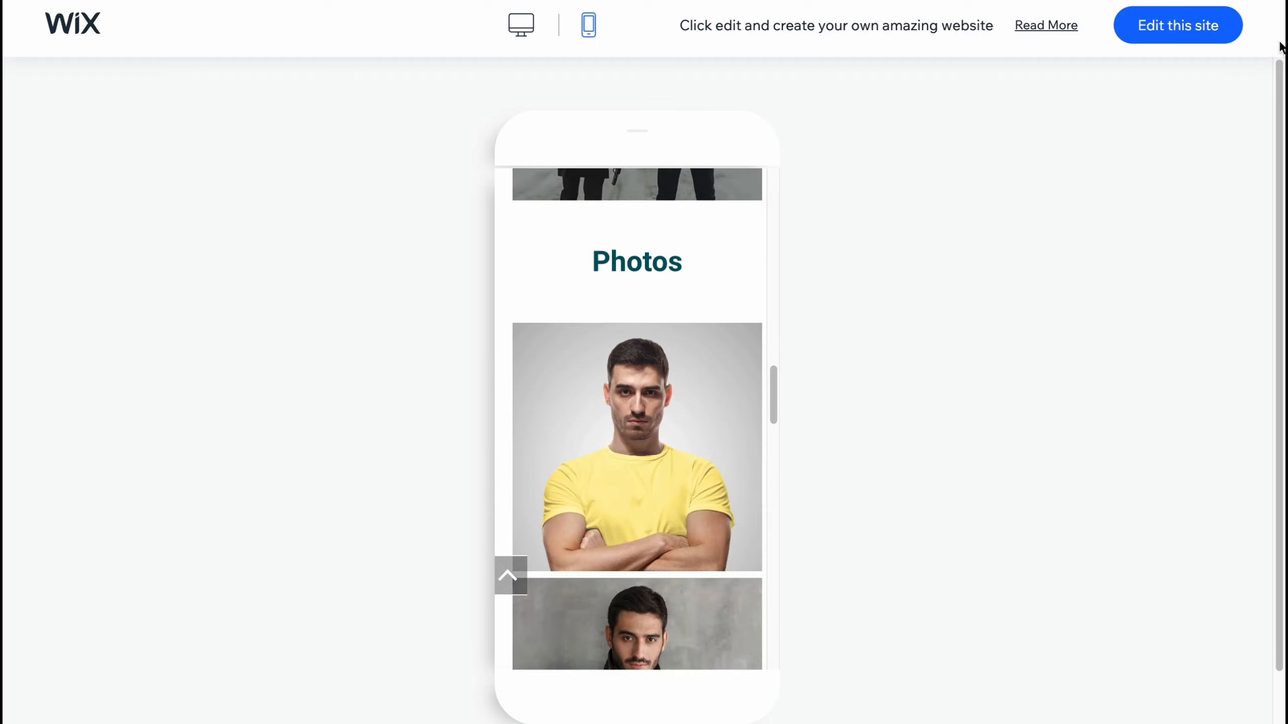
Step: Open the Acting Resume template in the editor
left_click(1199, 29)
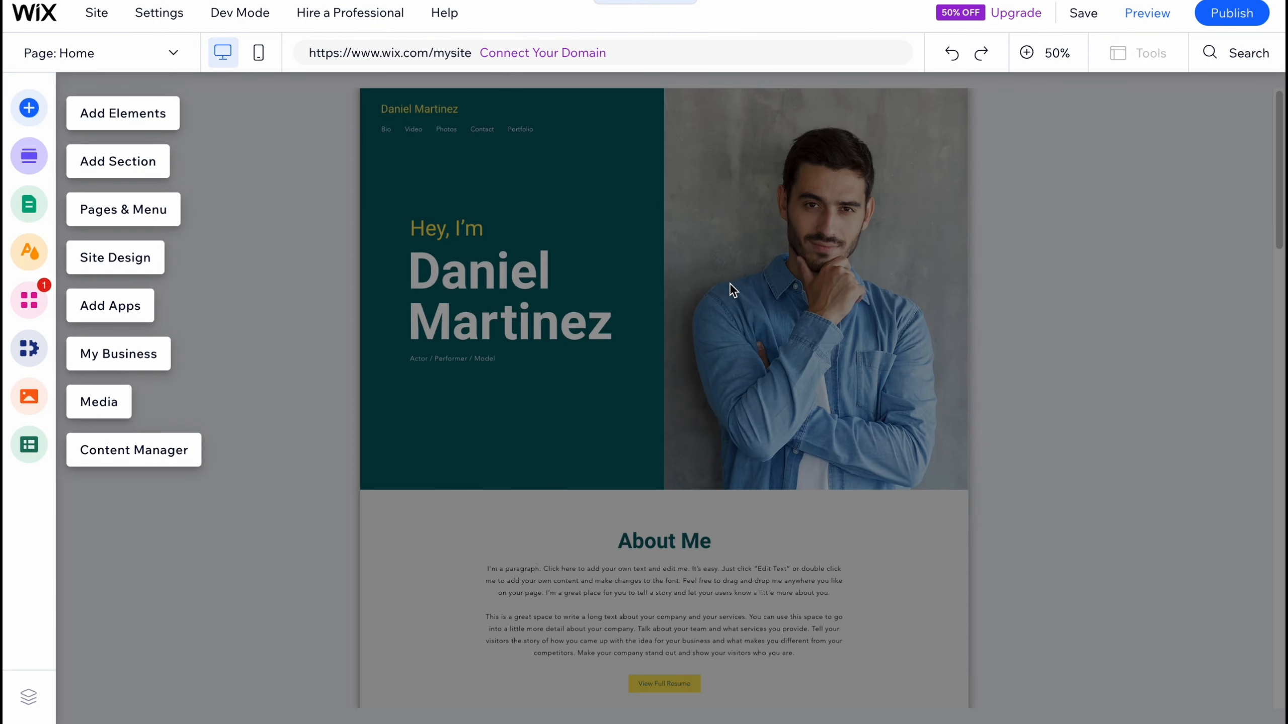
left_click(320, 293)
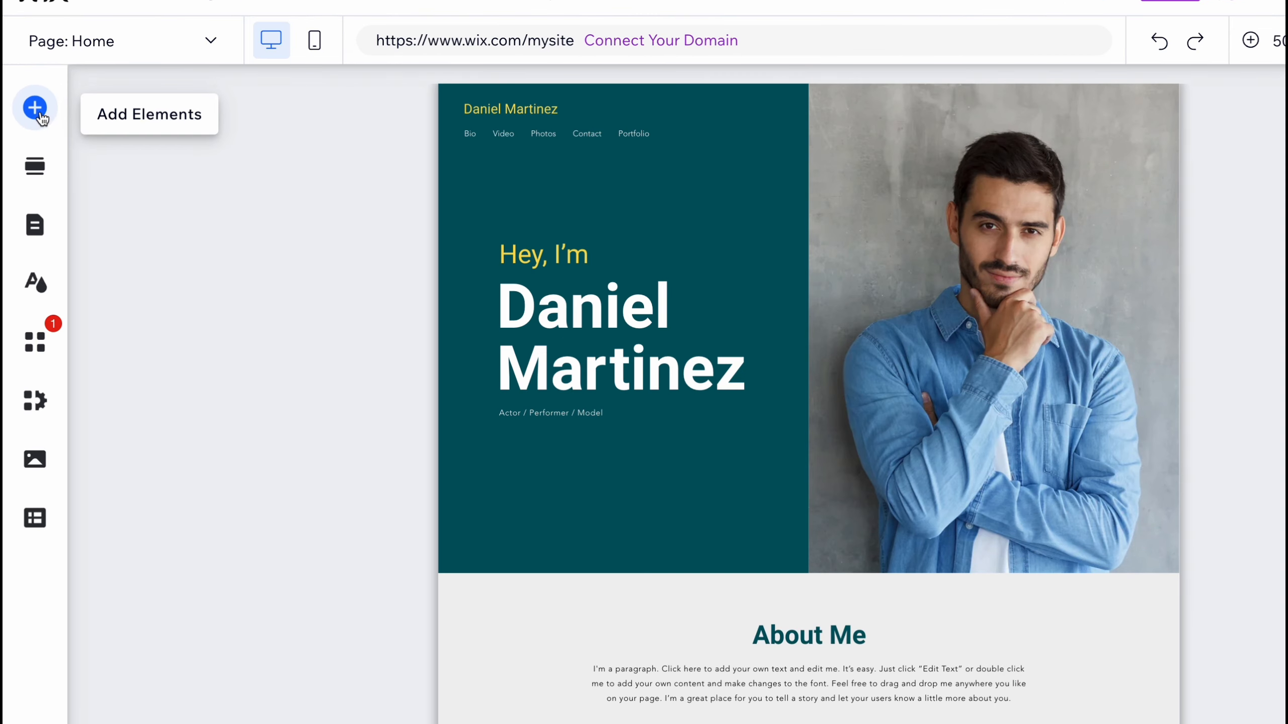
Step: Examine the Add Elements and Add Section panels
left_click(35, 107)
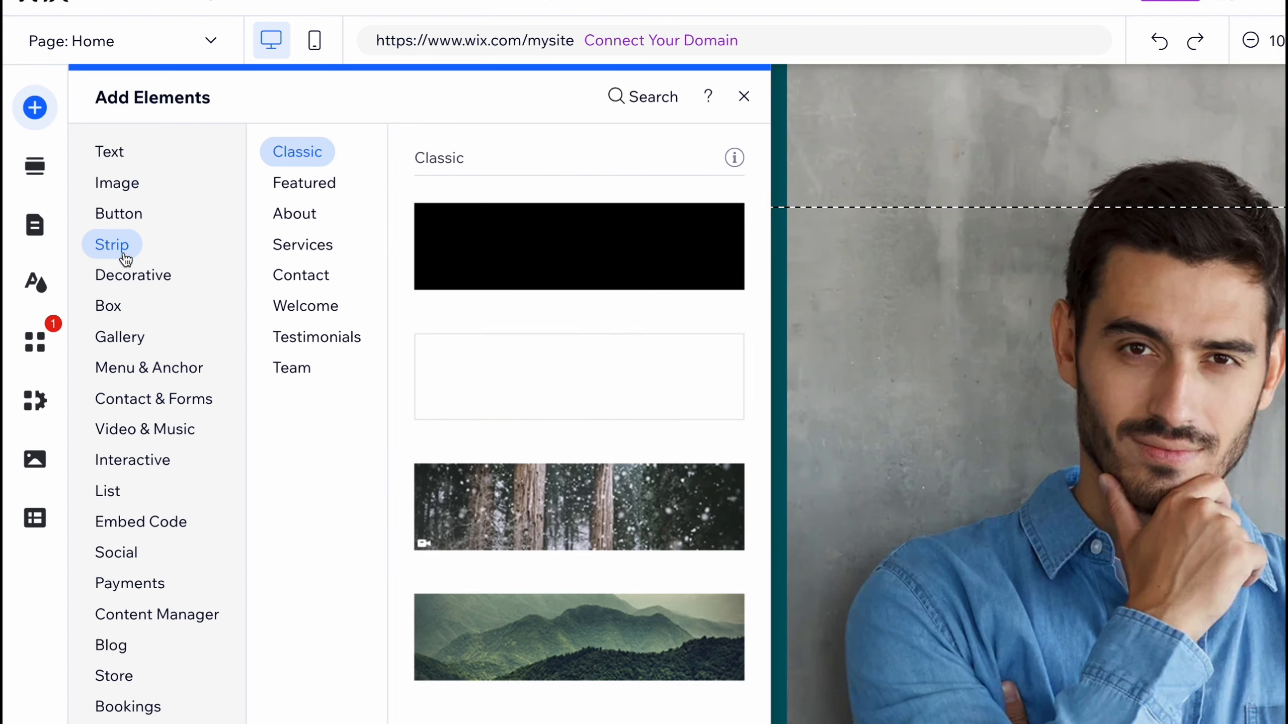
mouse_move(130, 281)
mouse_move(122, 337)
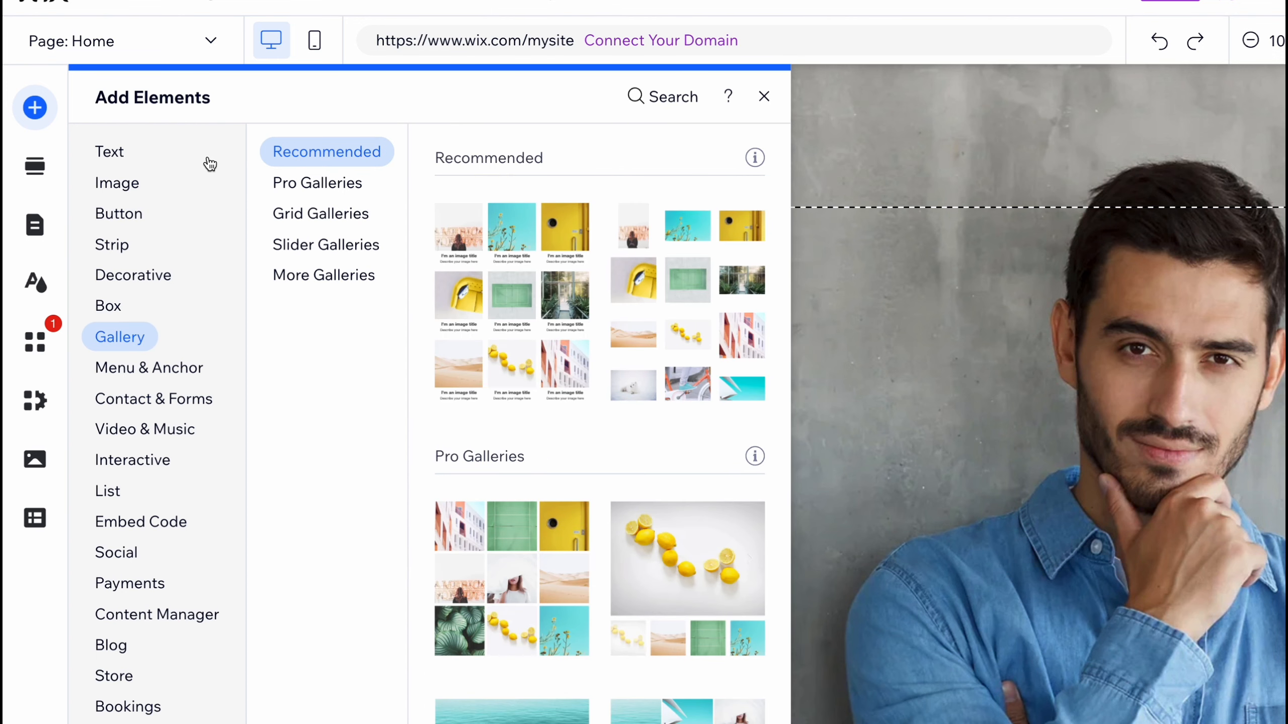
left_click(36, 170)
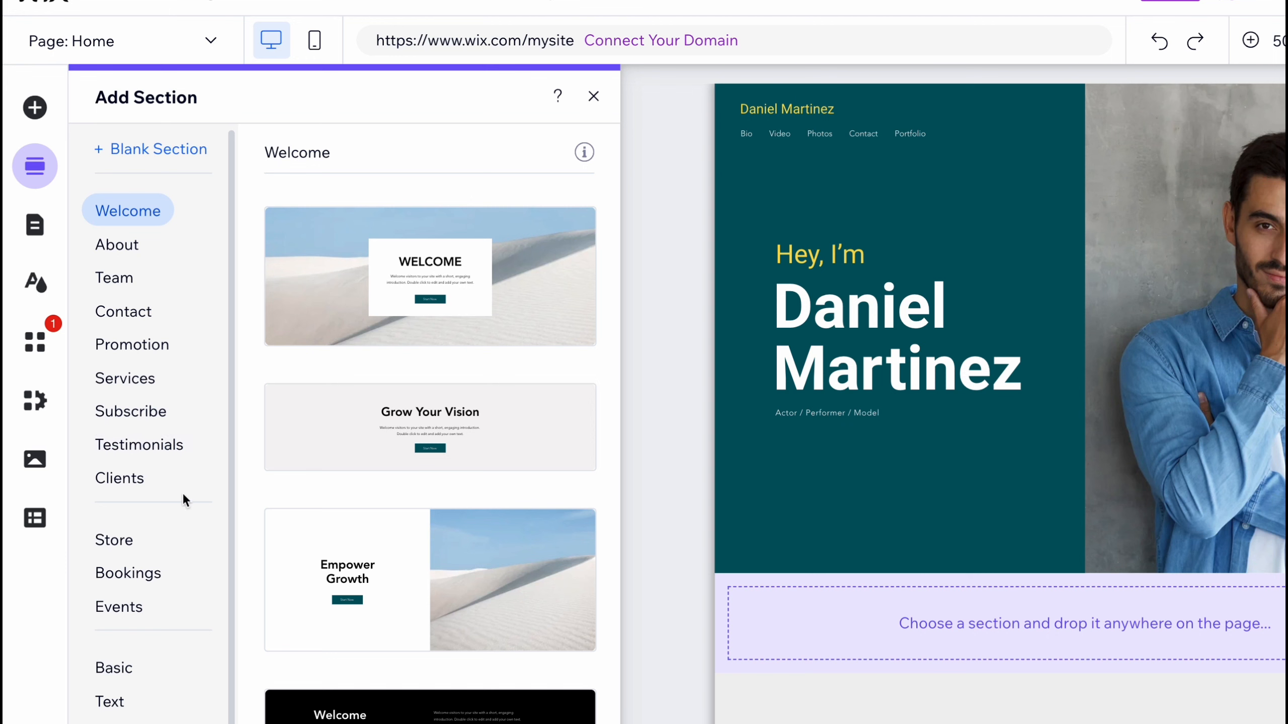
Step: Move the Bio page above Home in the site menu
left_click(45, 240)
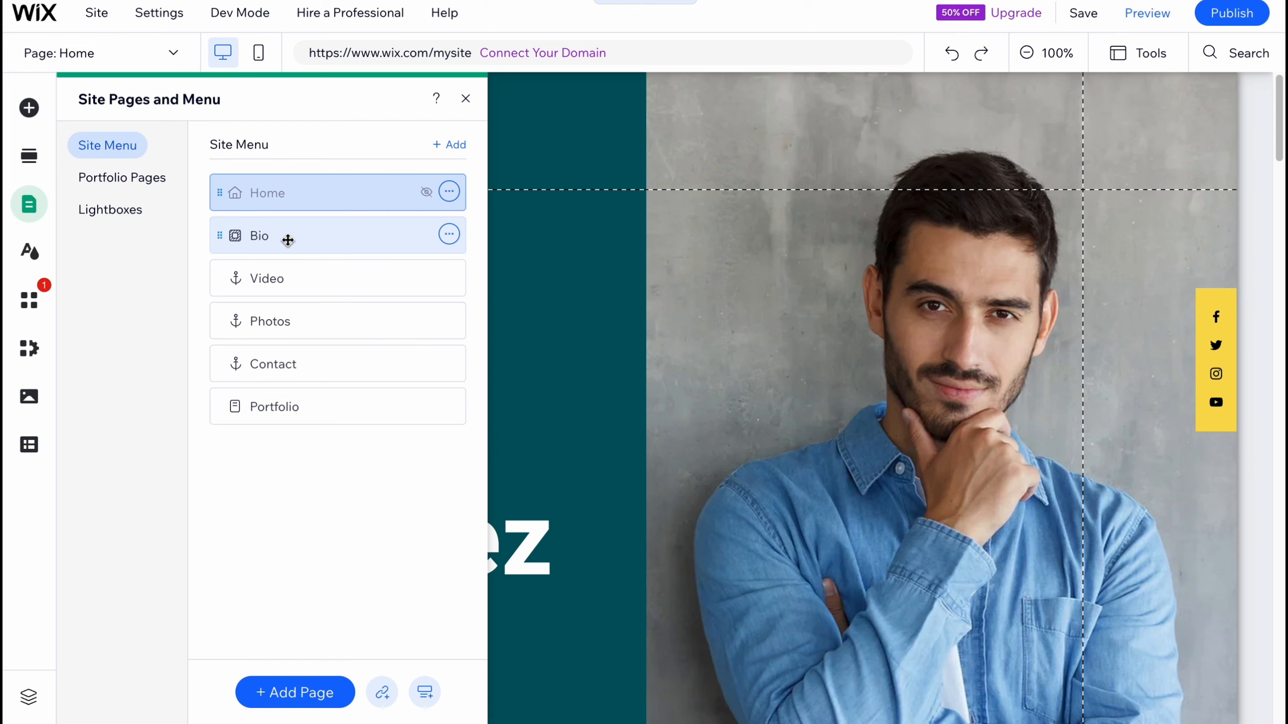
left_click_drag(286, 237, 253, 180)
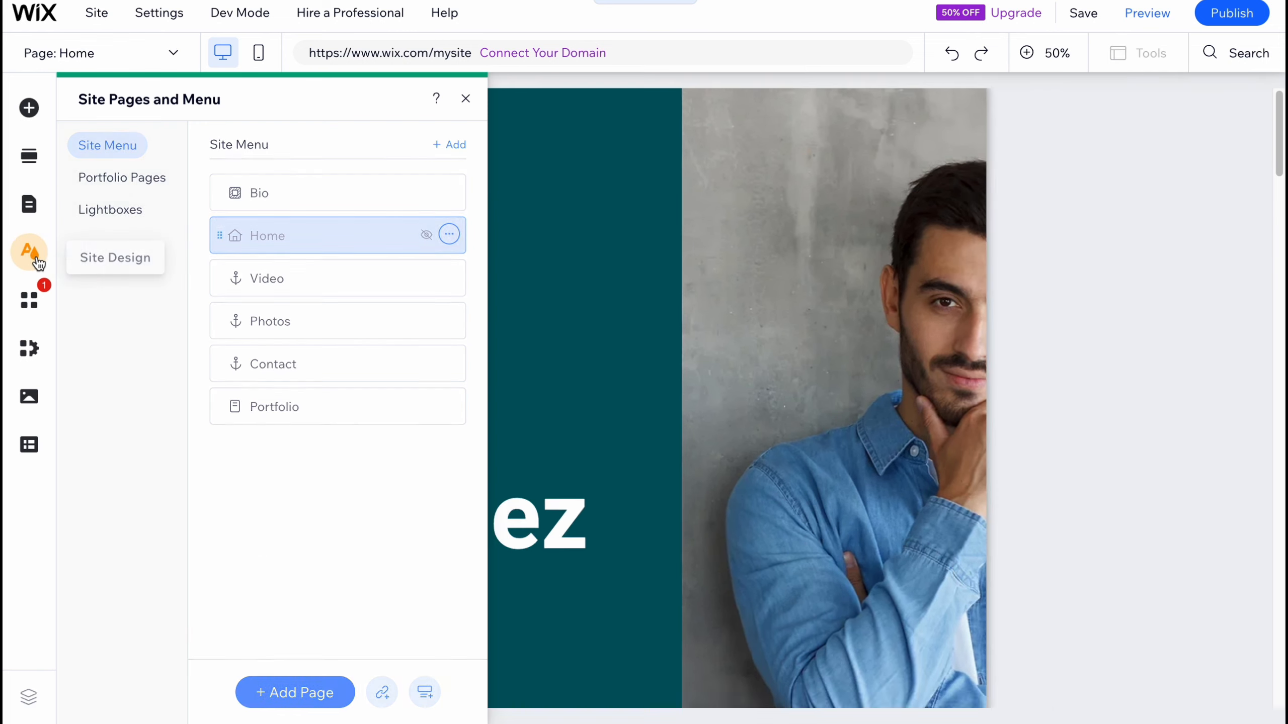
Step: Open the Site Design panel
left_click(30, 253)
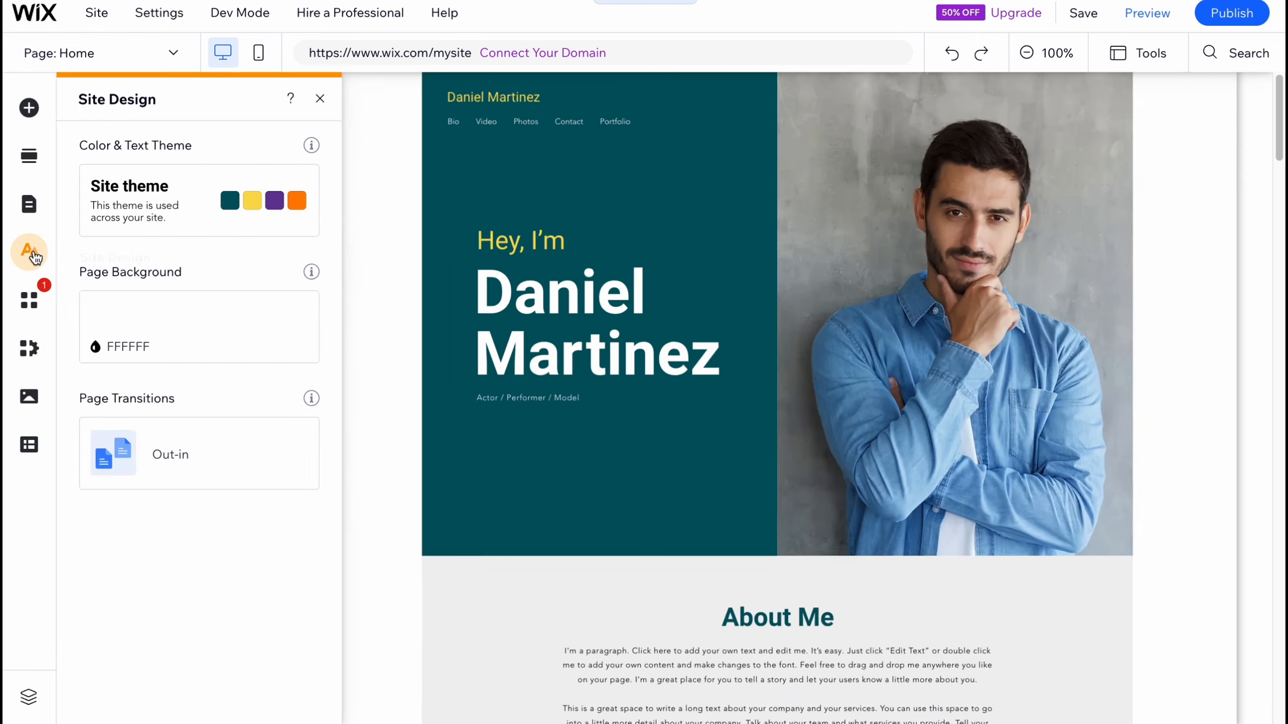
left_click(32, 253)
left_click(28, 252)
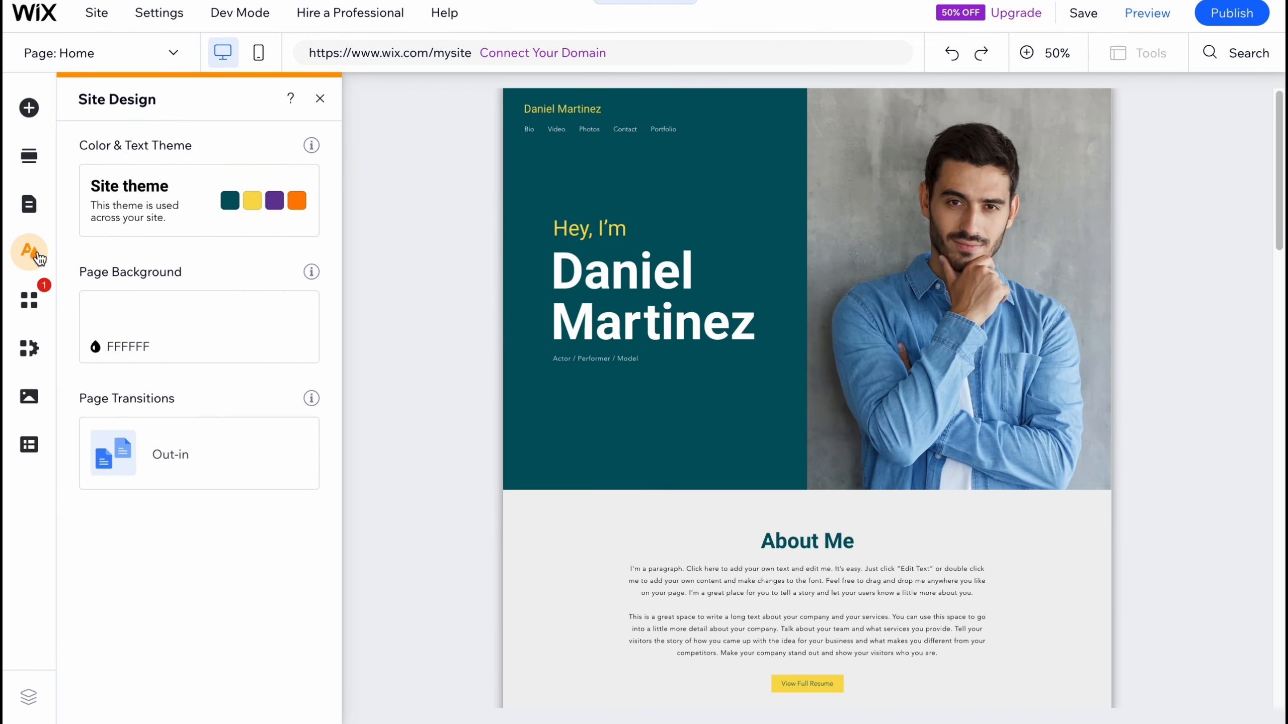
Step: Preview several featured color themes for the site and apply the Nostalgic theme
left_click(193, 207)
left_click(190, 445)
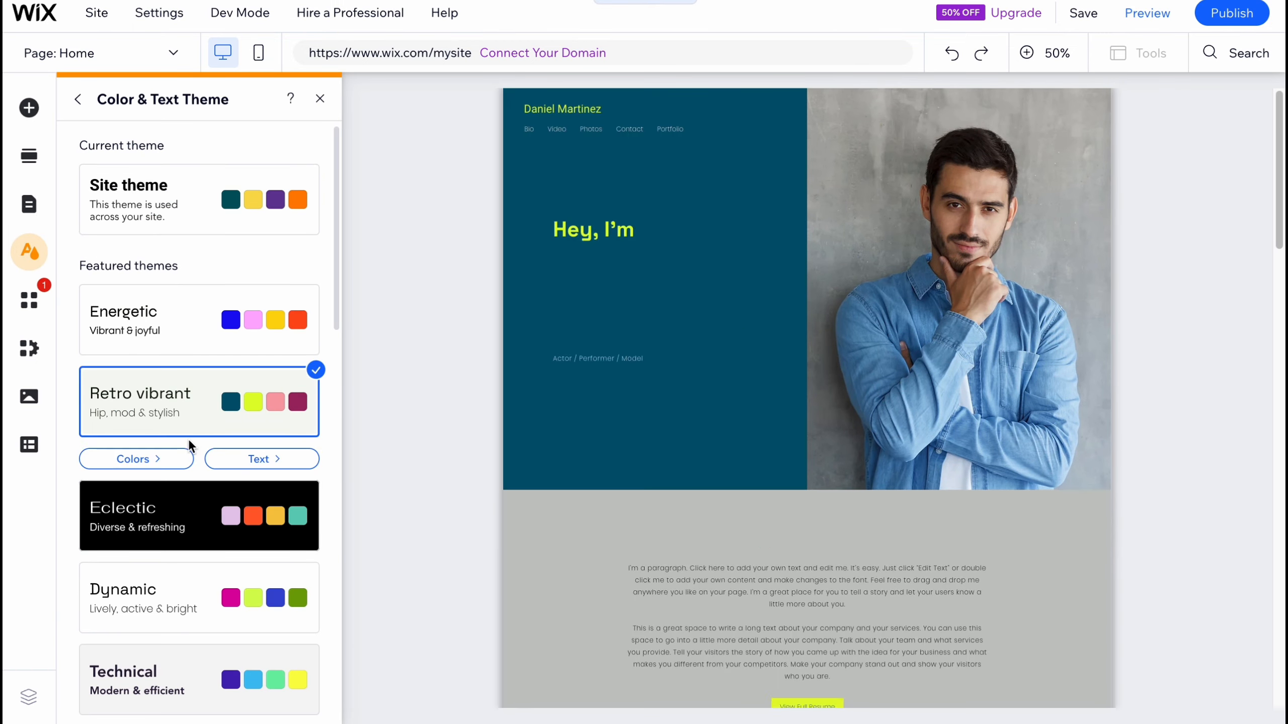
left_click(209, 333)
scroll(193, 586, "down", 1)
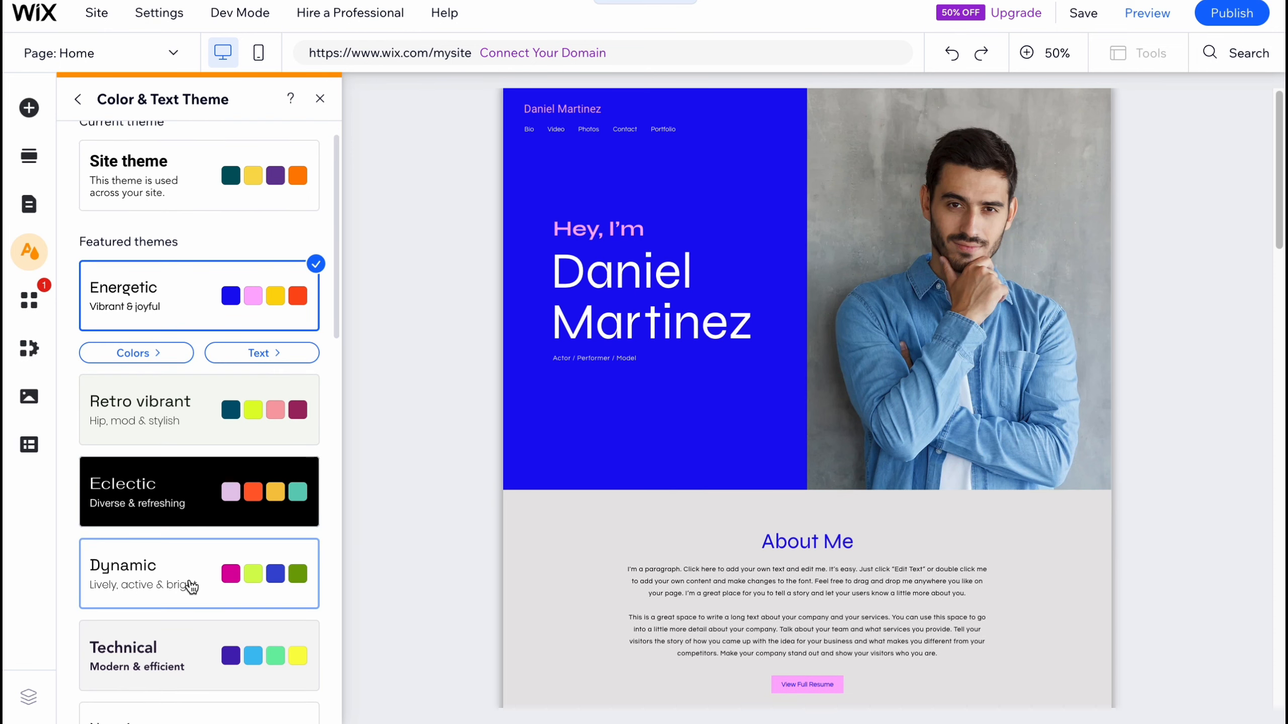
left_click(192, 587)
scroll(191, 558, "down", 2)
left_click(191, 539)
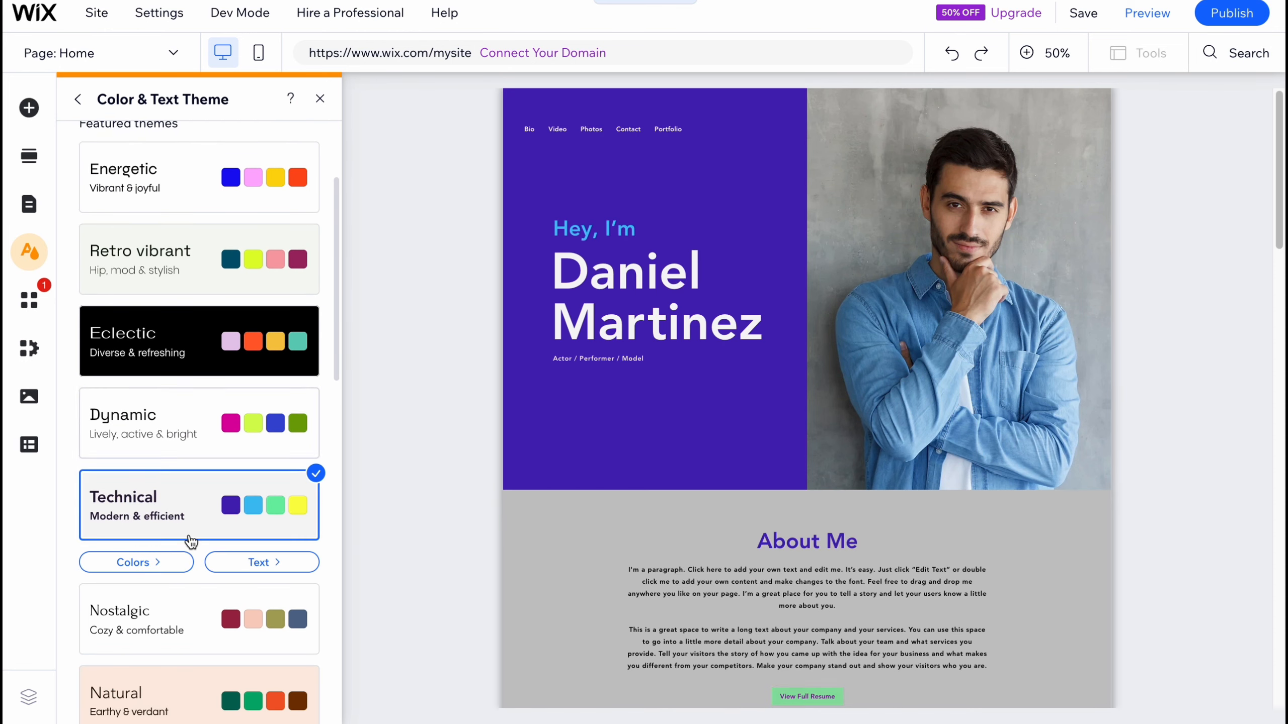
scroll(193, 537, "down", 1)
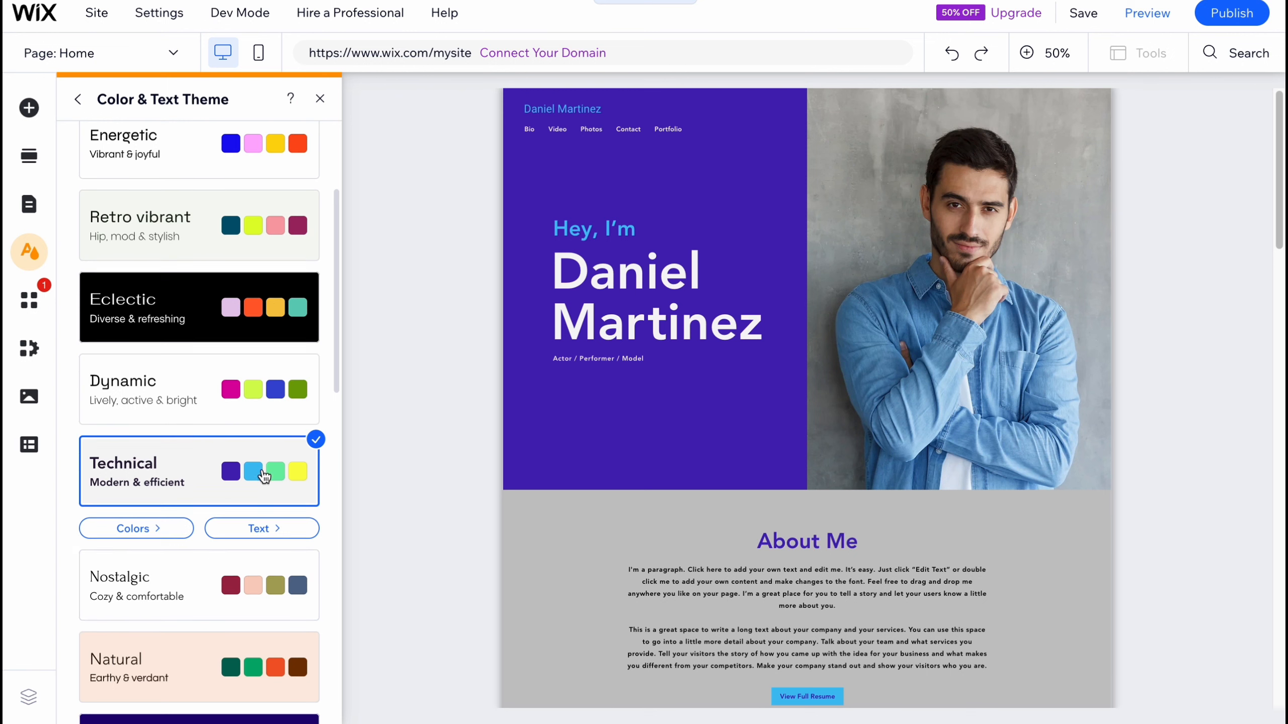
left_click(192, 600)
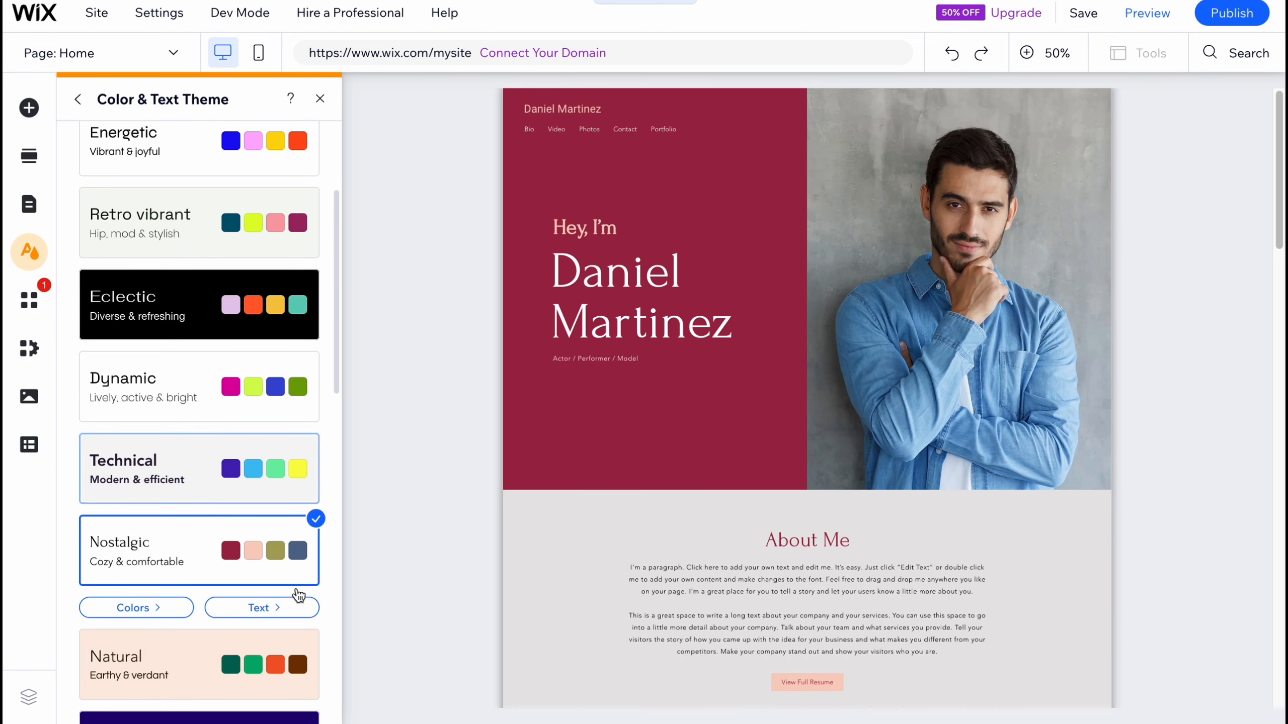
Step: Change the site's text theme to Avenir and close the theme panel
left_click(276, 608)
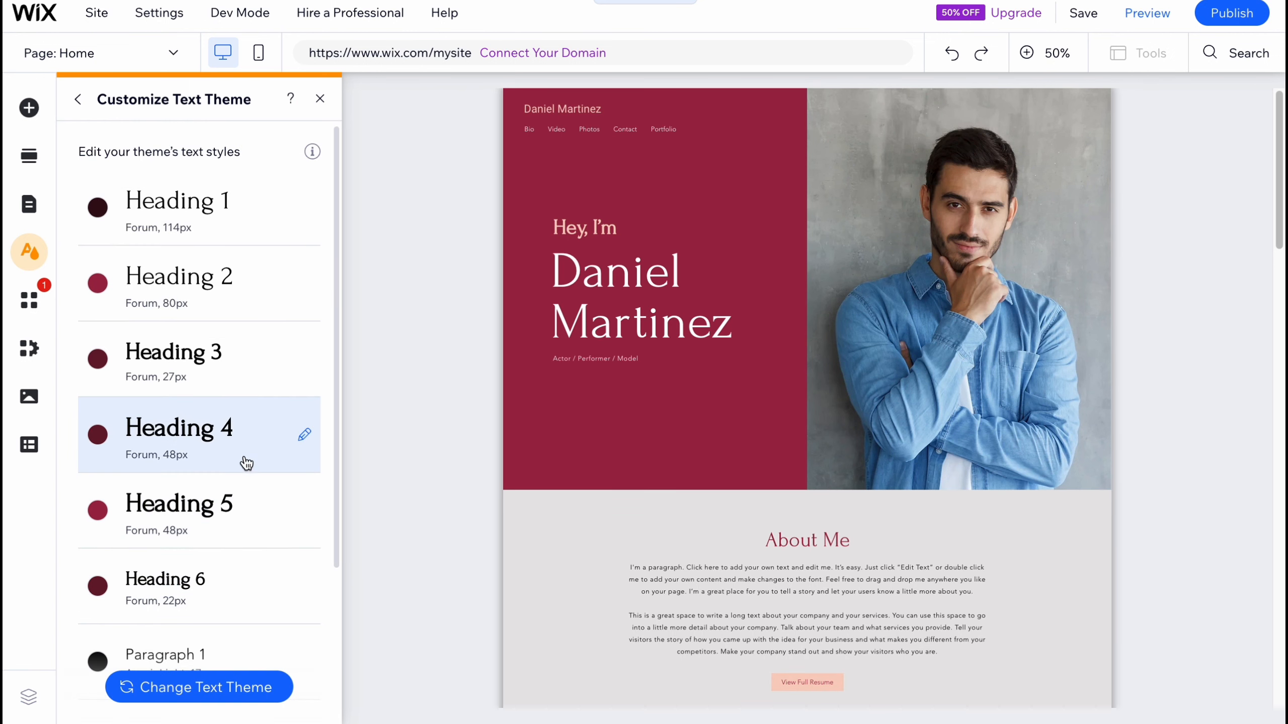
left_click(209, 690)
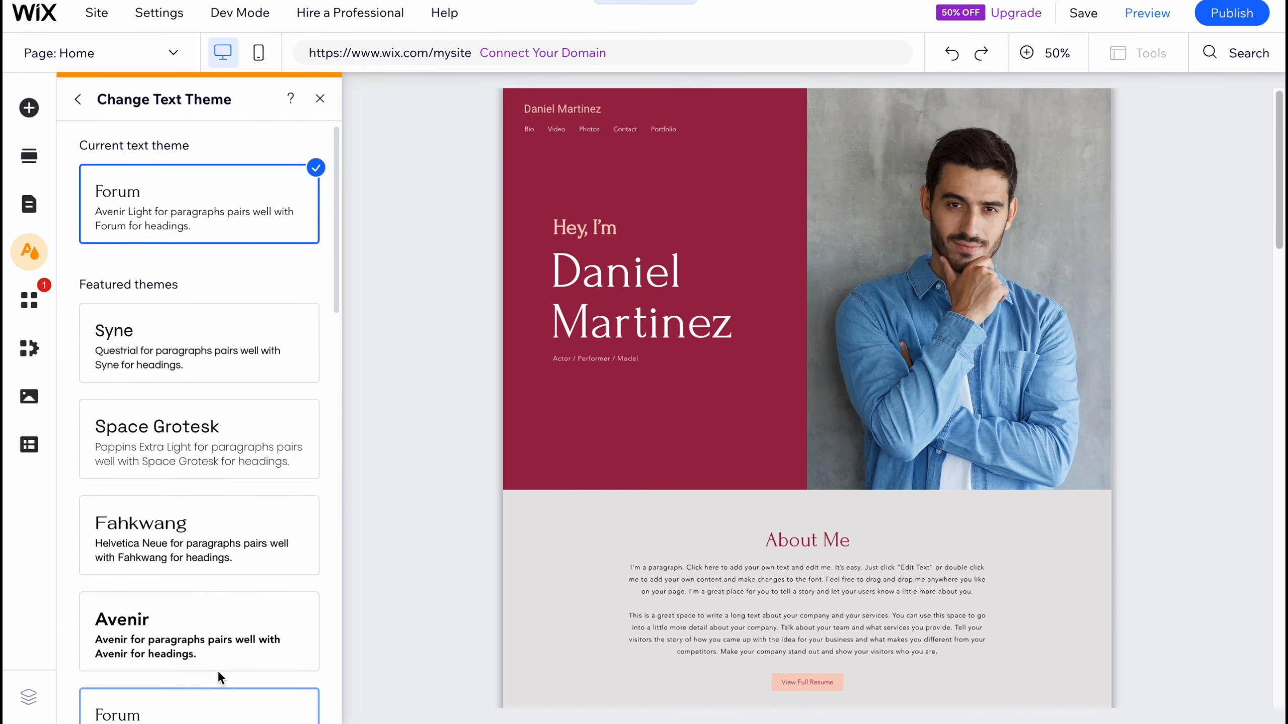
left_click(199, 473)
left_click(189, 542)
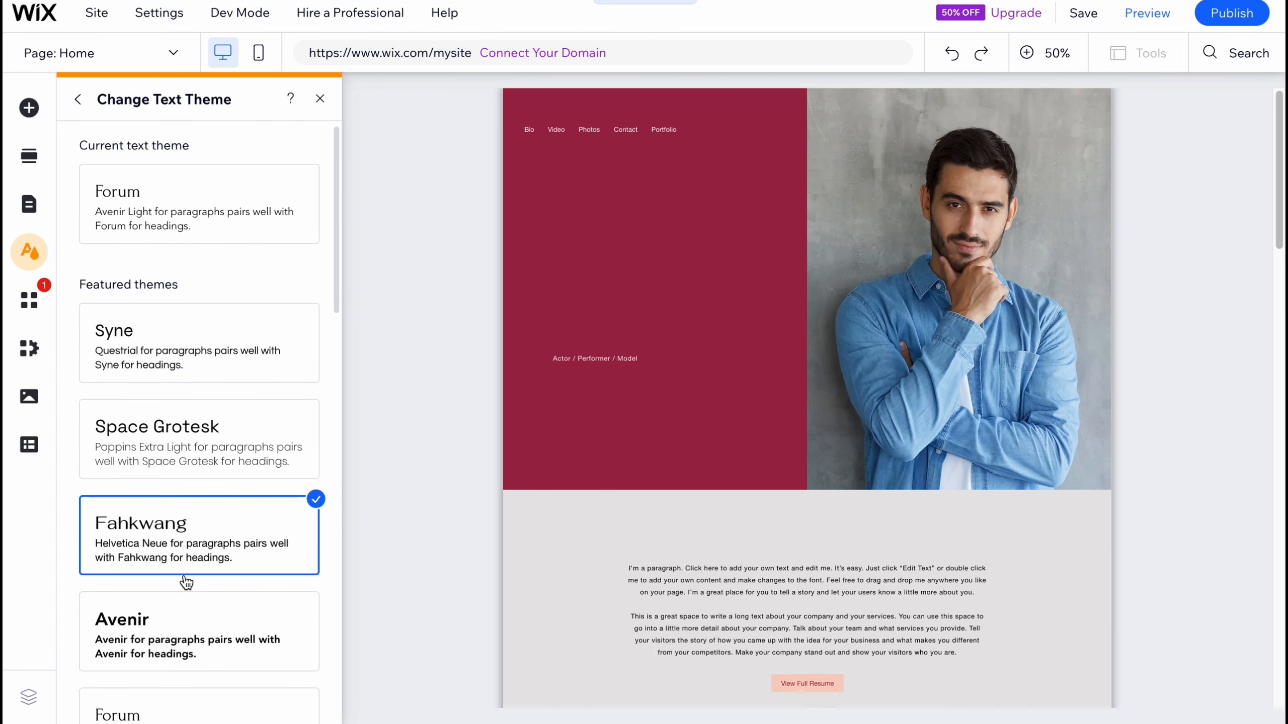
left_click(184, 638)
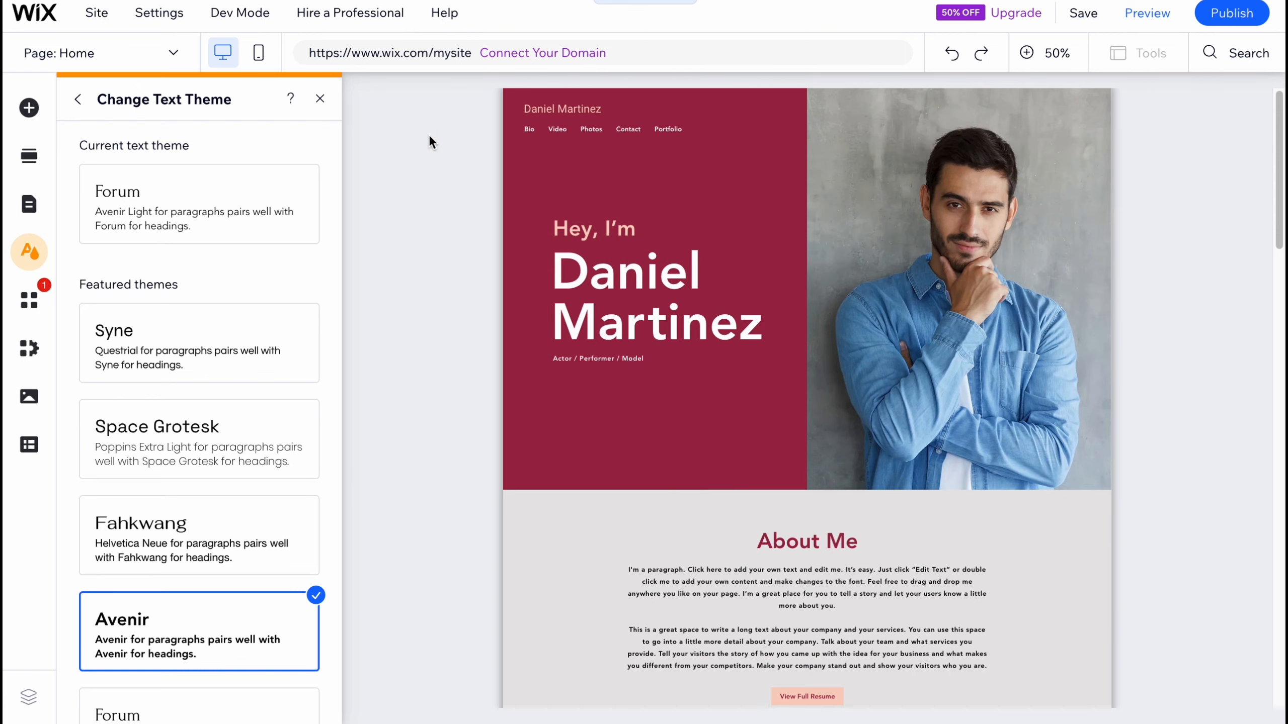
left_click(319, 102)
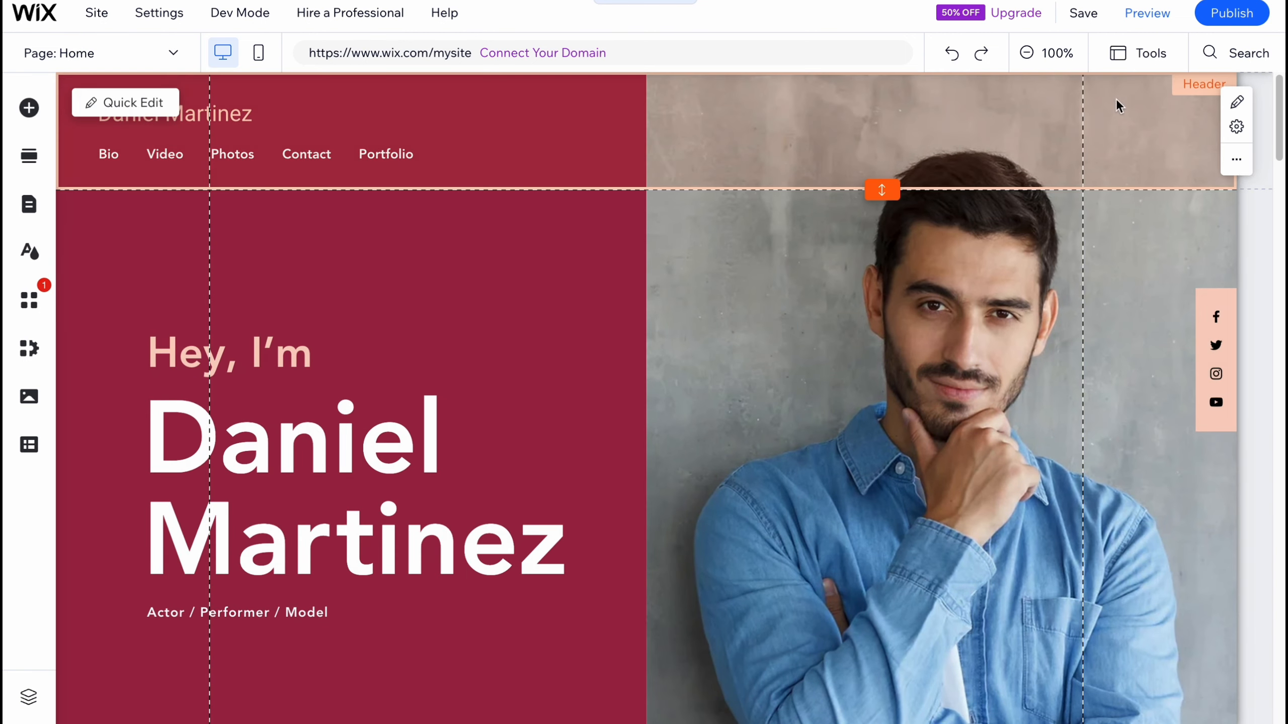
Step: Delete the Photos gallery section from the Home page
left_click(1026, 53)
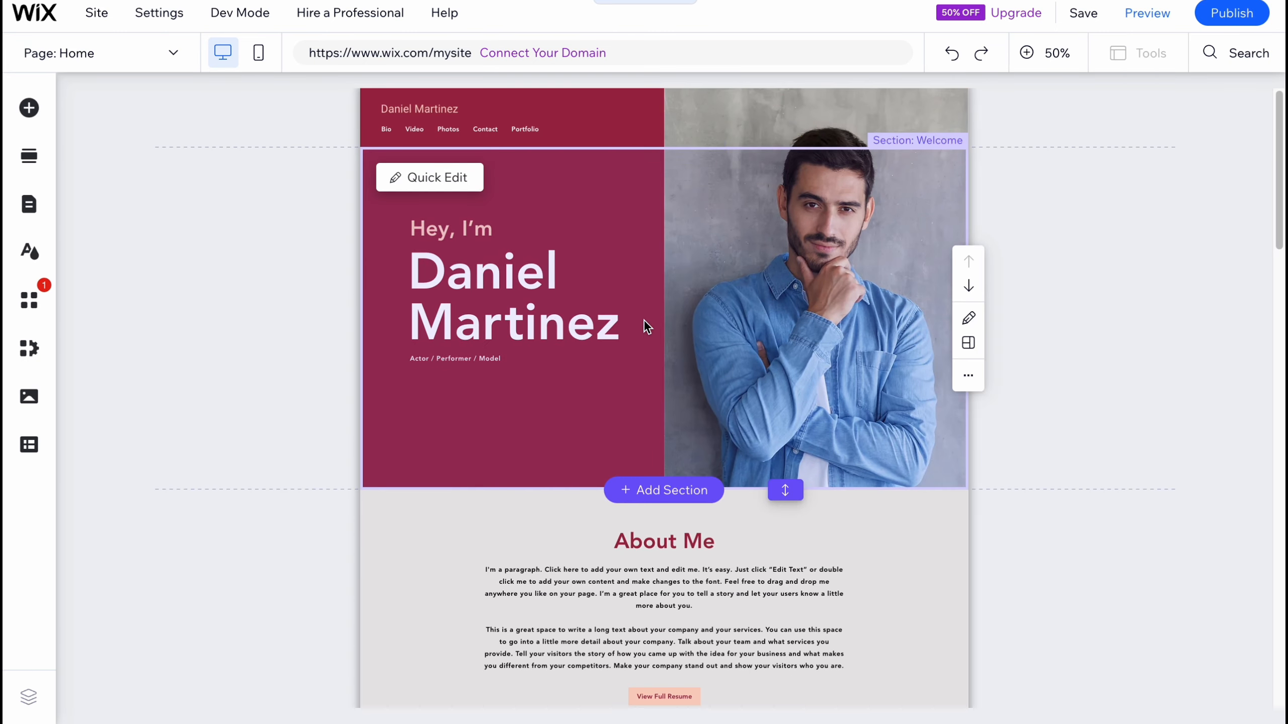
scroll(655, 602, "down", 5)
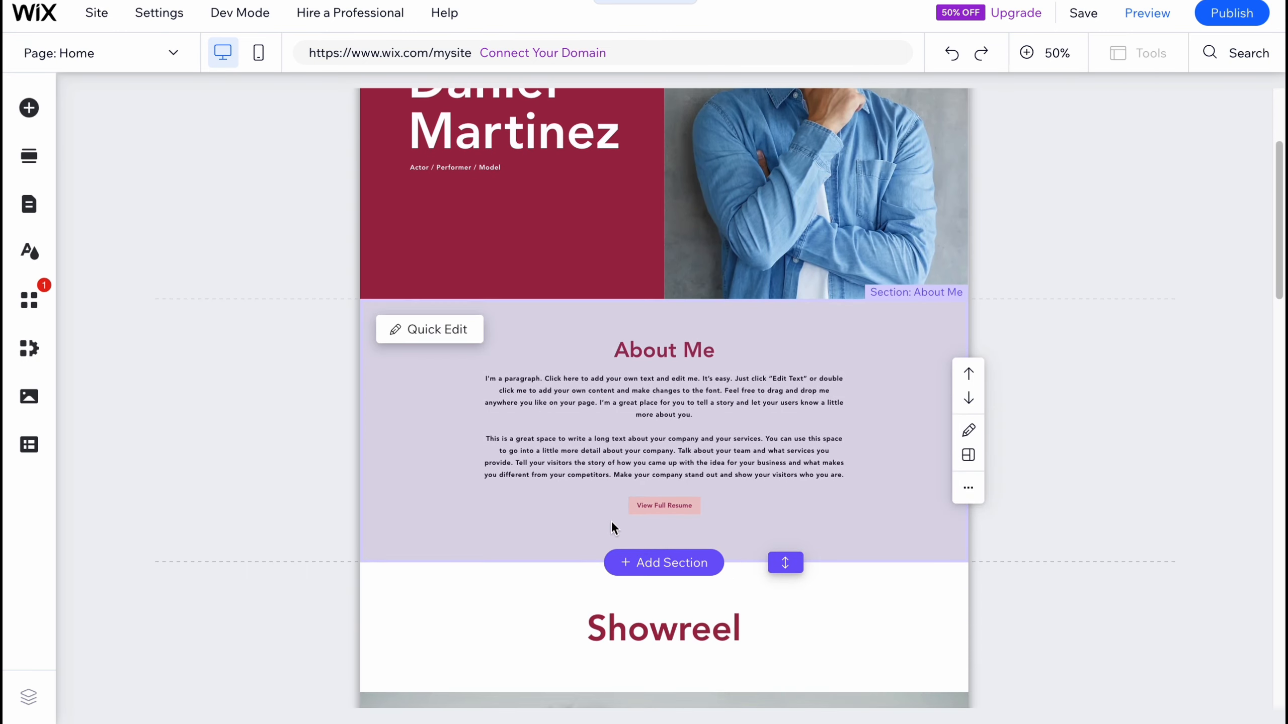
scroll(579, 602, "down", 10)
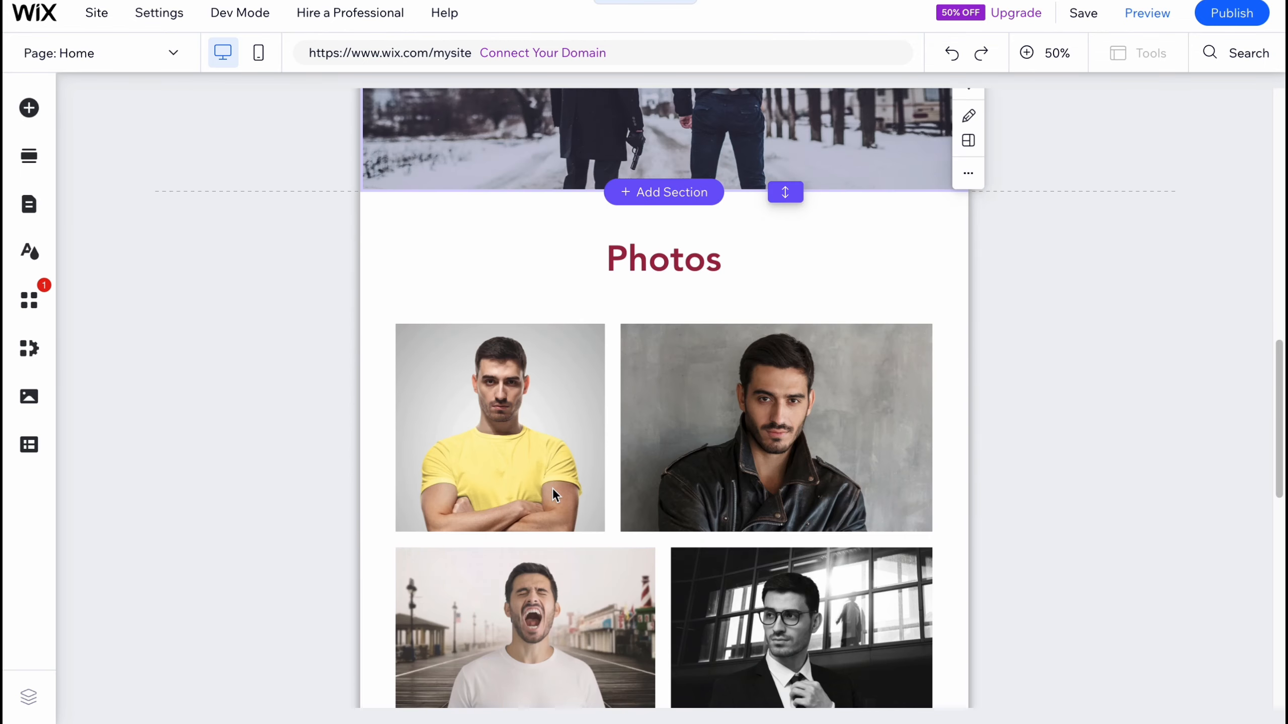
scroll(551, 500, "down", 7)
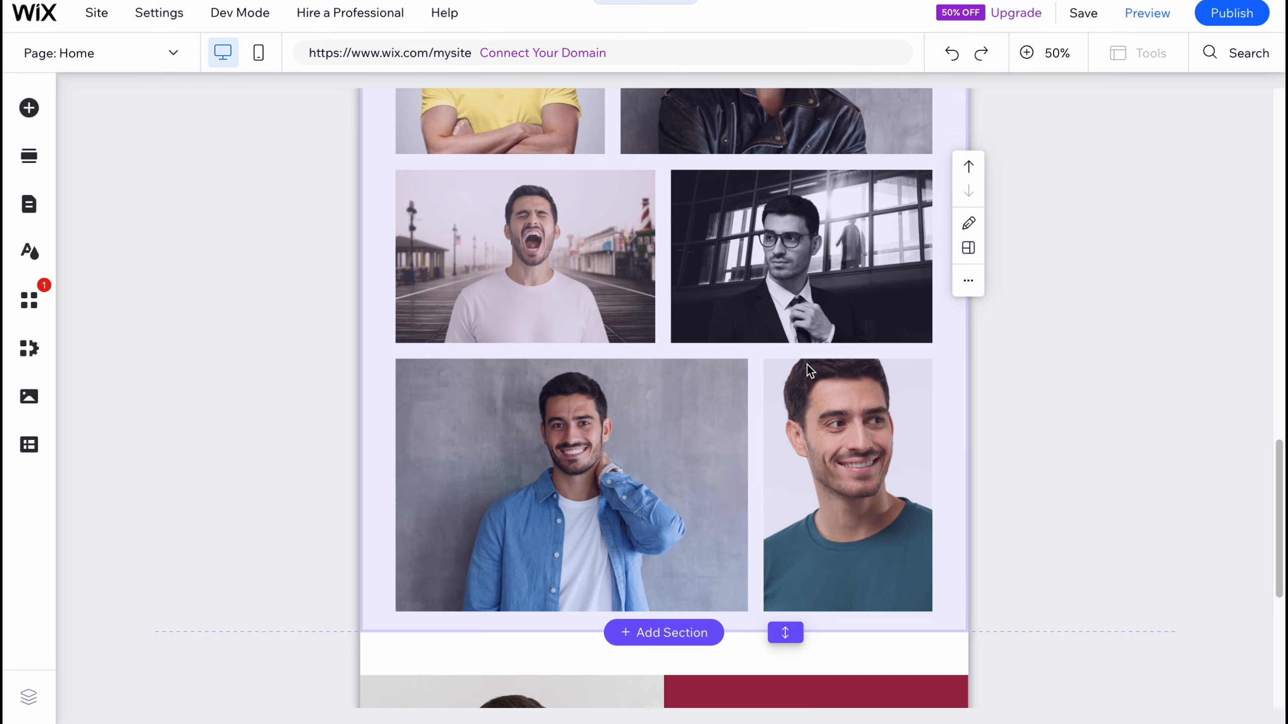
scroll(806, 364, "up", 2)
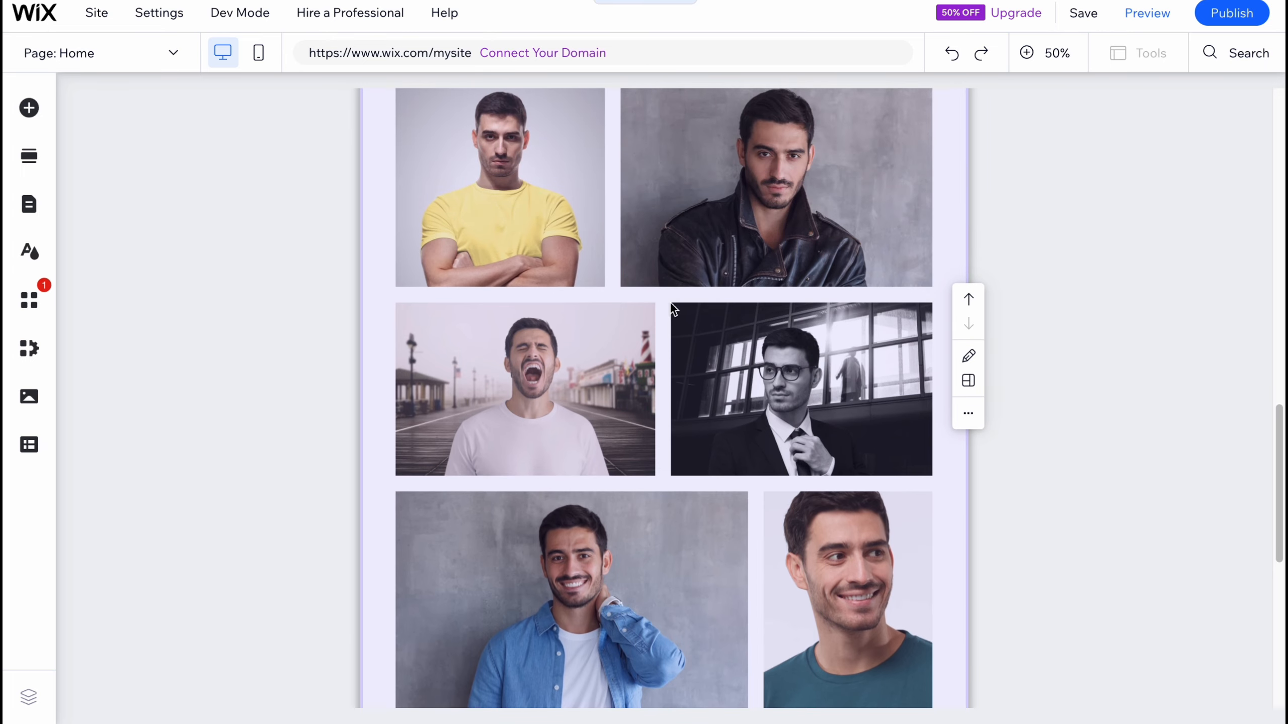
left_click(969, 417)
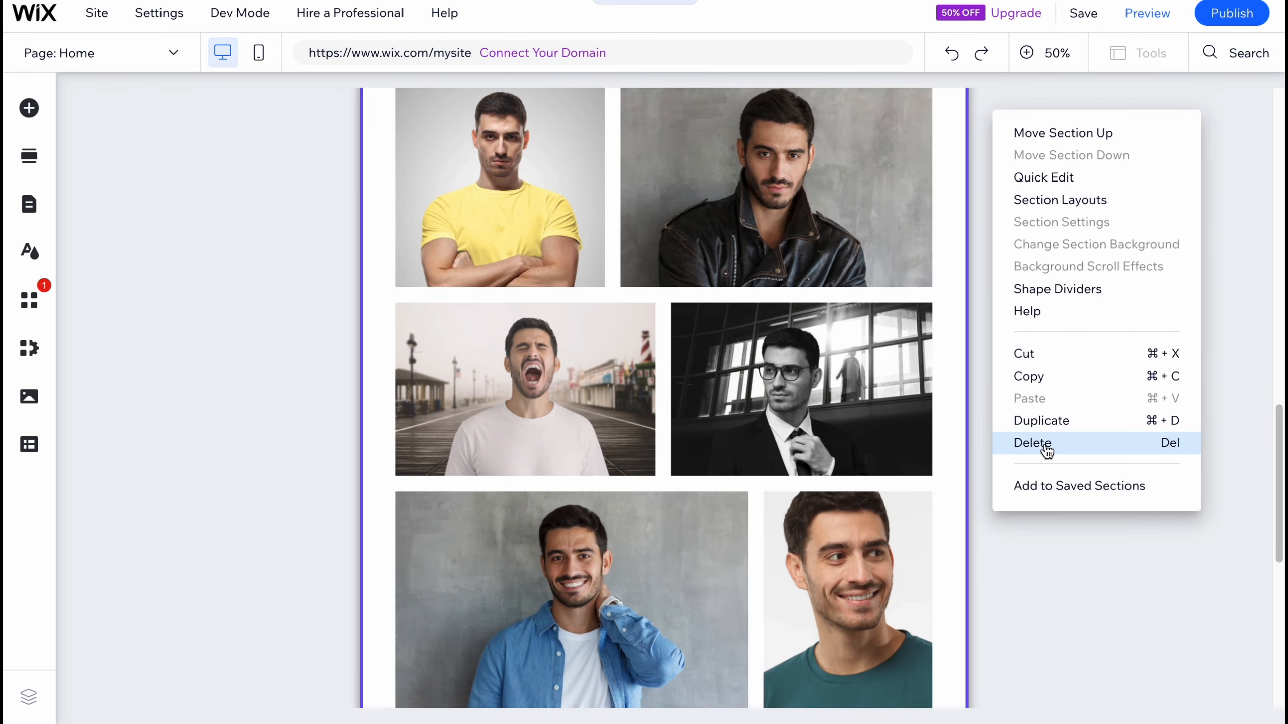
left_click(1032, 442)
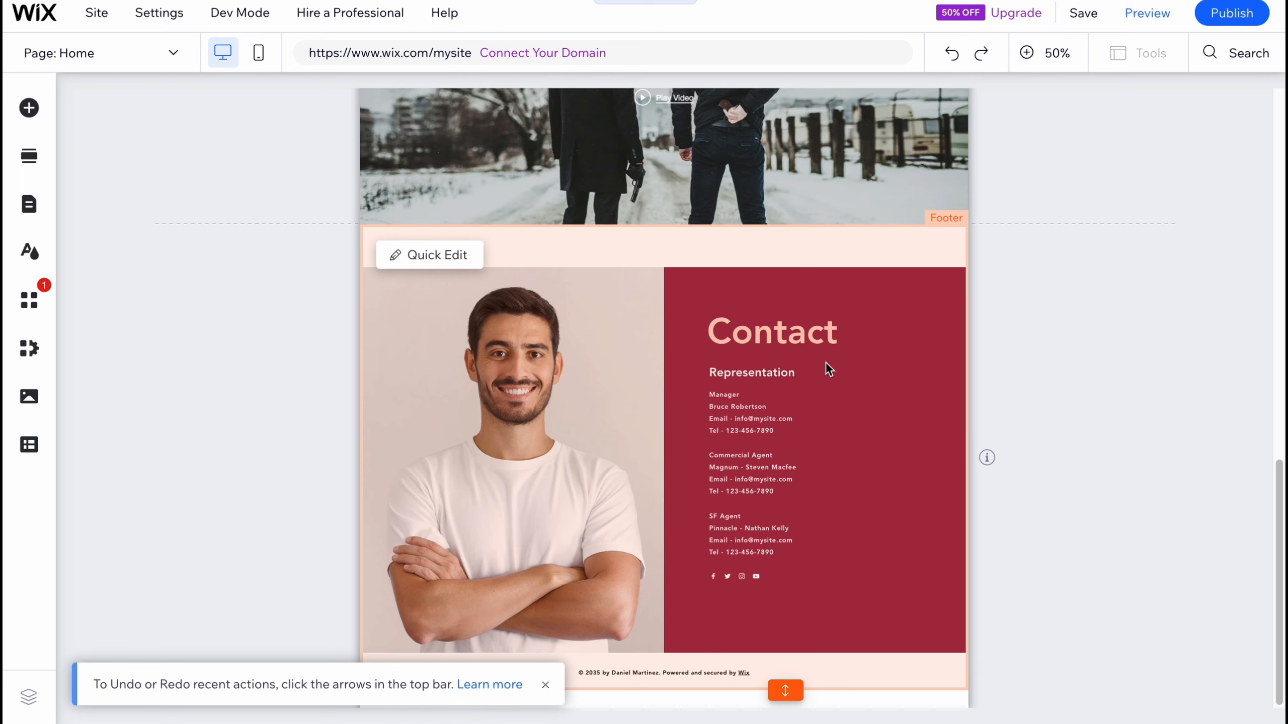
Step: Add a Welcome section with the boxed WELCOME layout above the hero section
key("XF86AudioMute")
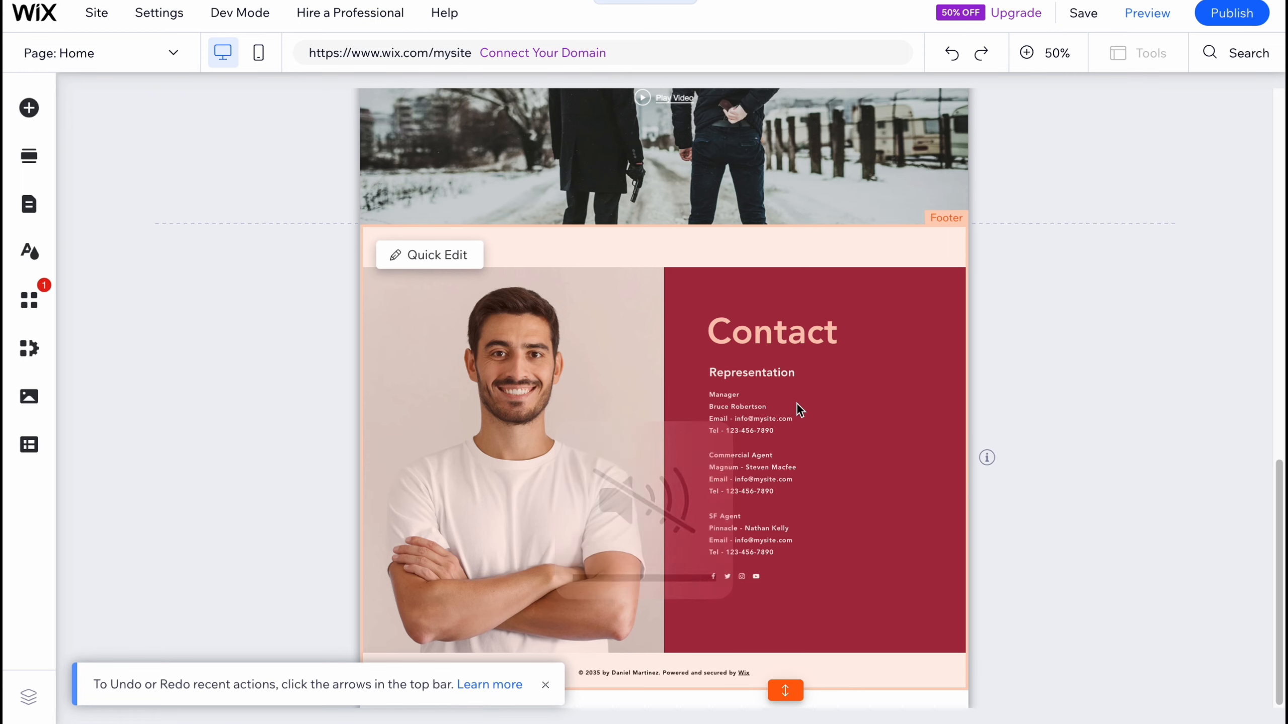
scroll(790, 385, "up", 1)
scroll(787, 381, "up", 10)
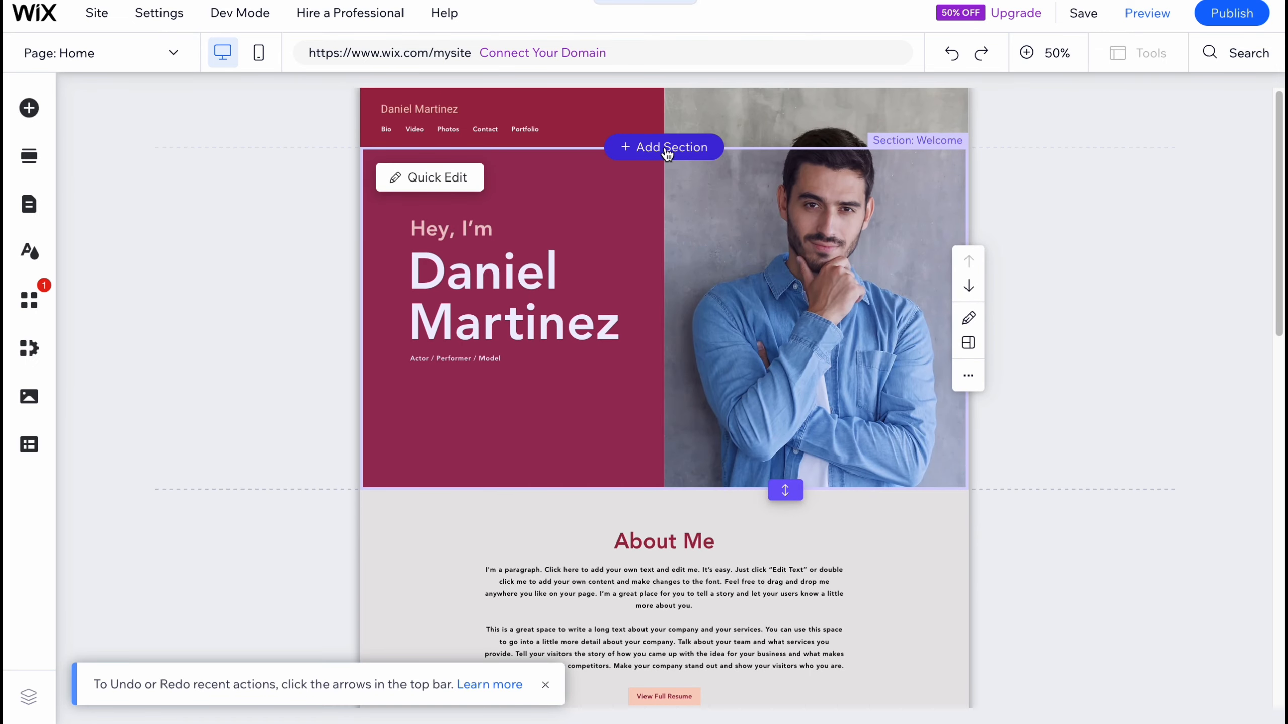
left_click(682, 156)
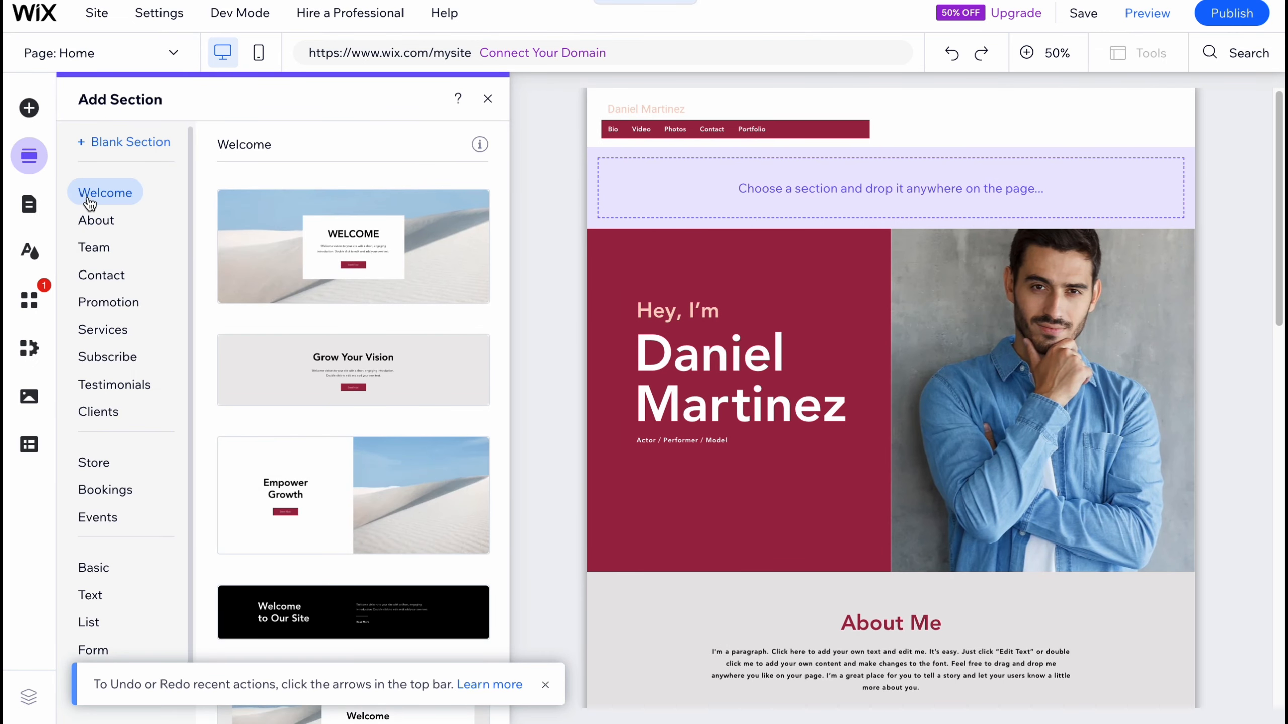
left_click(319, 235)
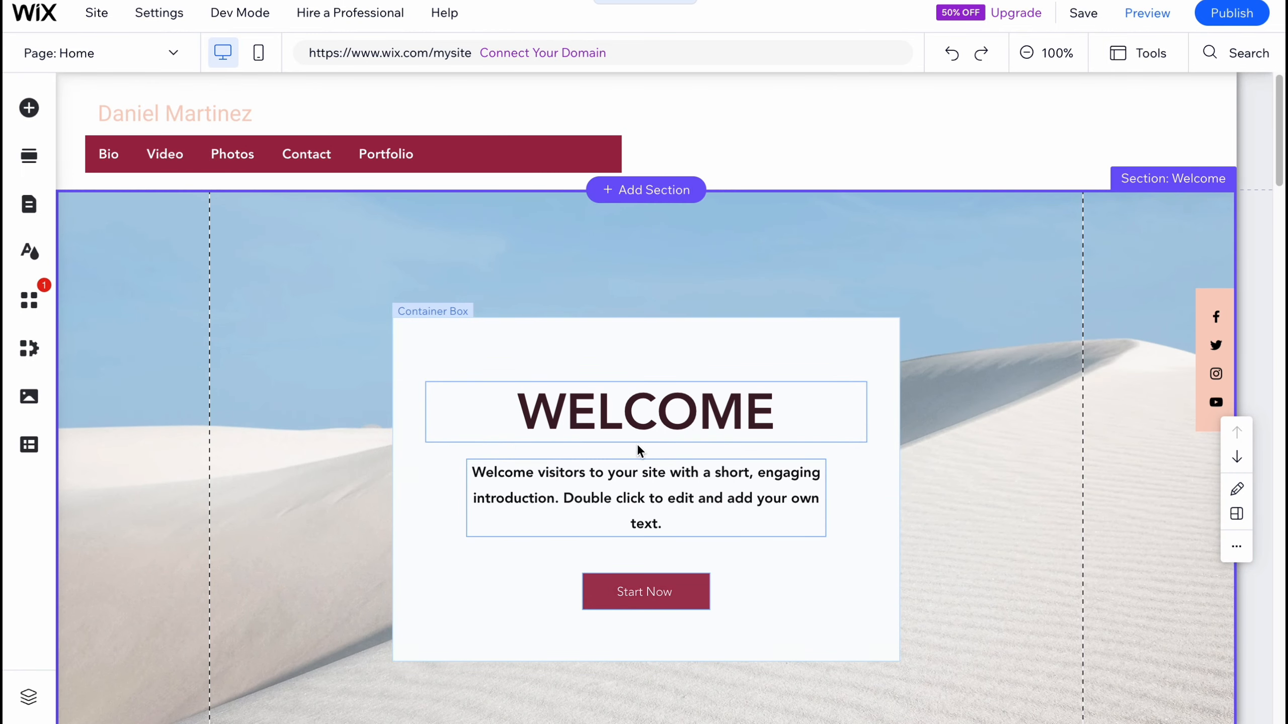
Step: Change the new Welcome section's background to the dark green spiral image
left_click(287, 353)
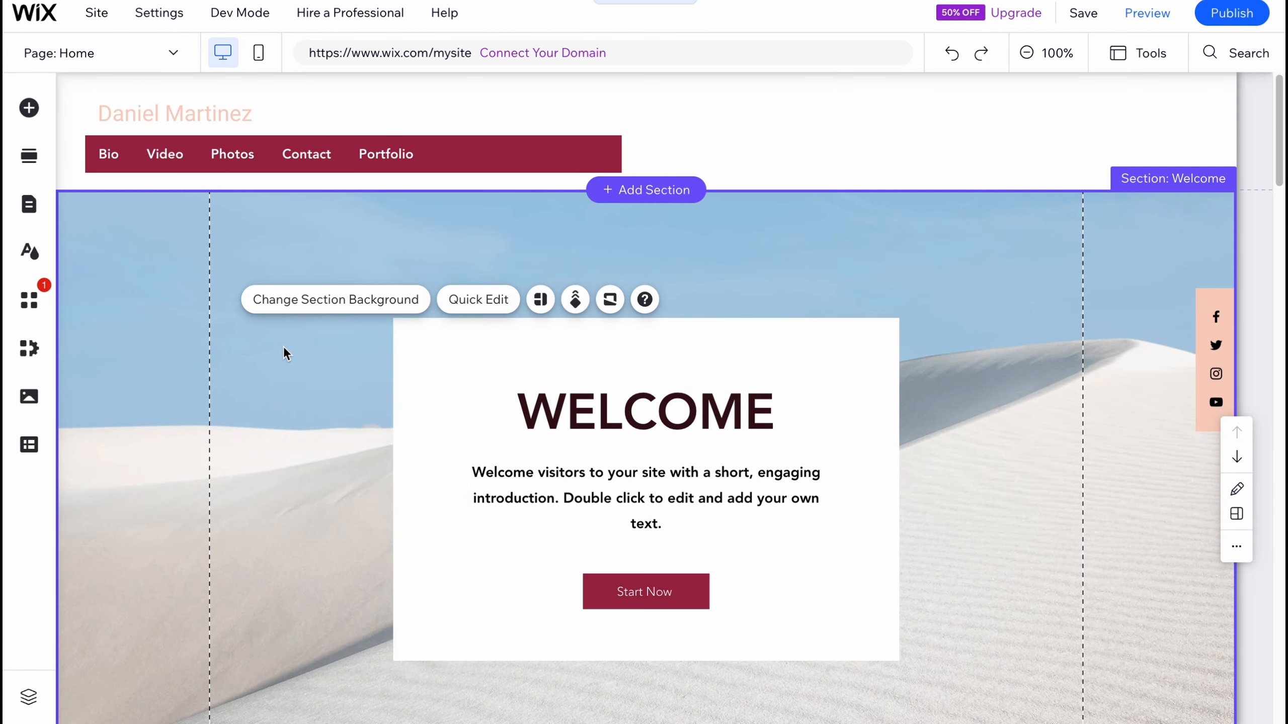
left_click(306, 301)
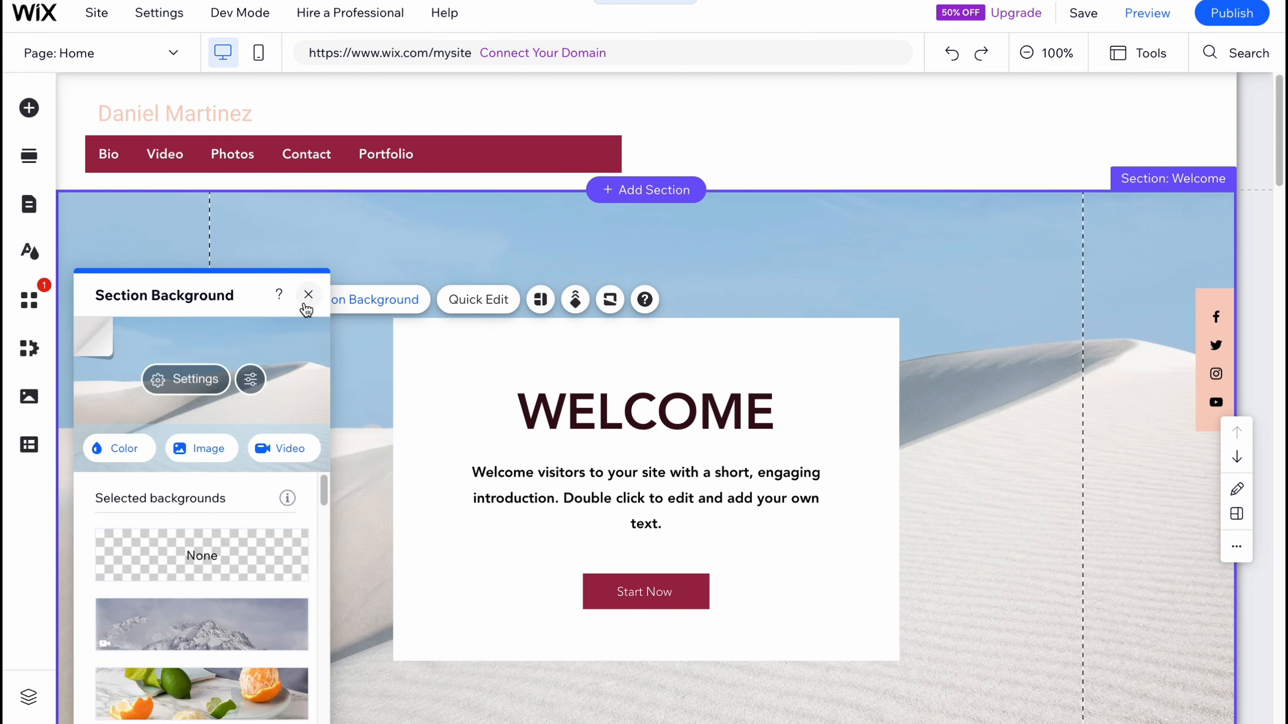
scroll(268, 596, "down", 5)
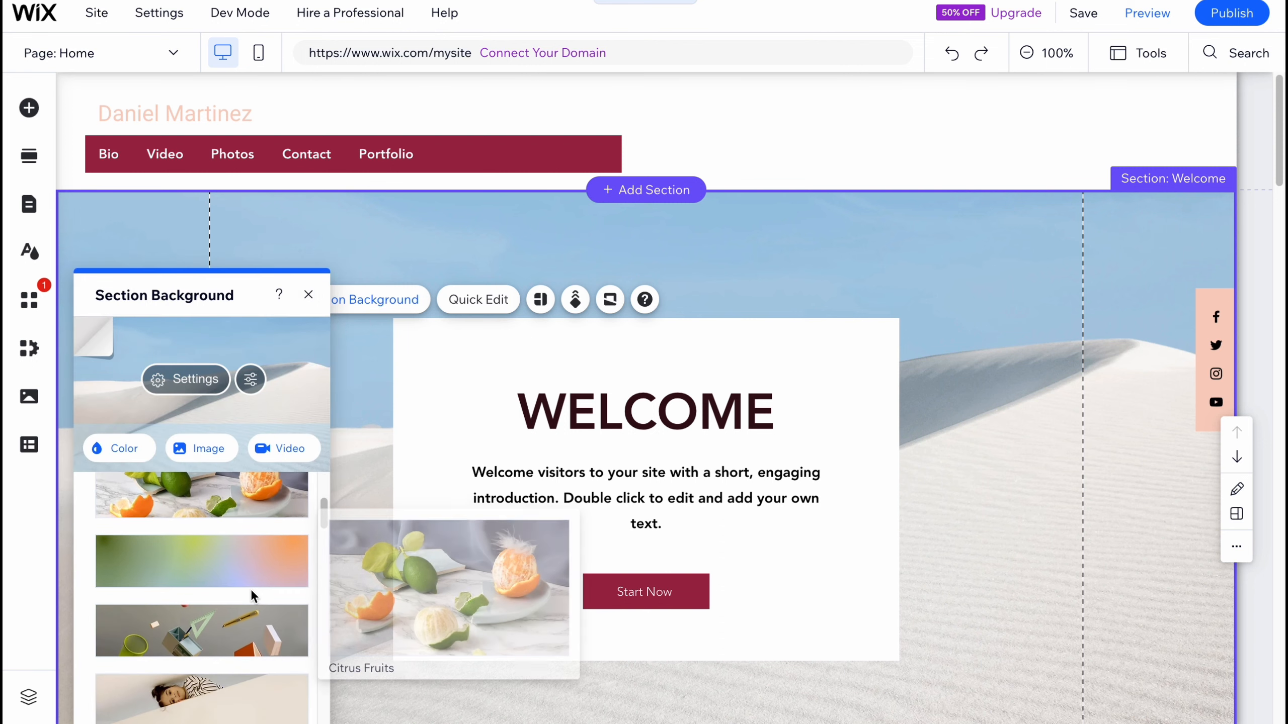
scroll(258, 566, "down", 6)
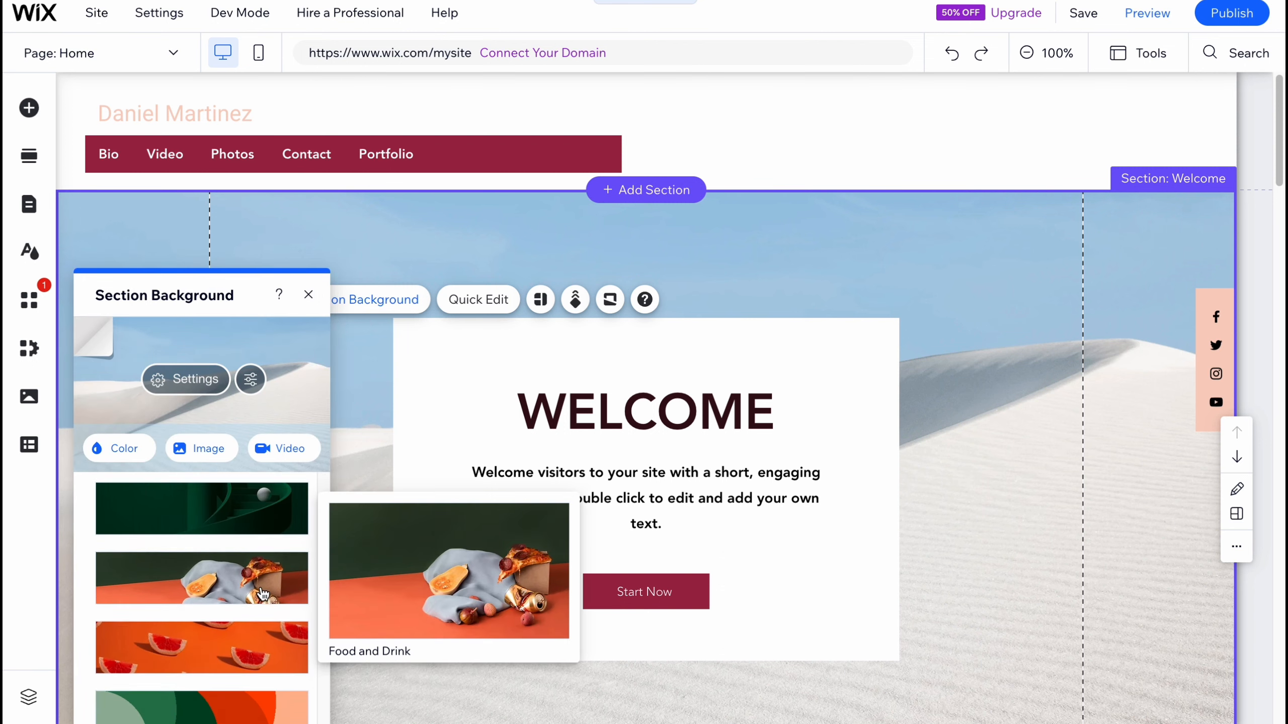
left_click(247, 574)
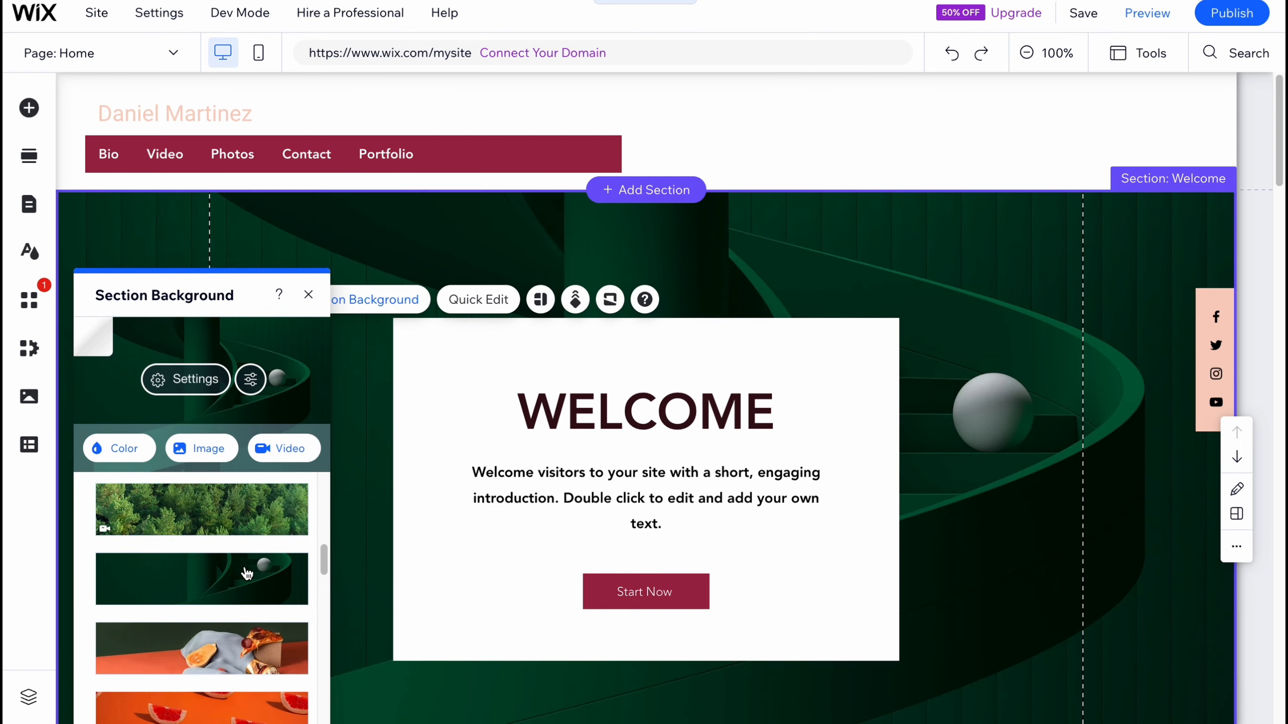
left_click(809, 133)
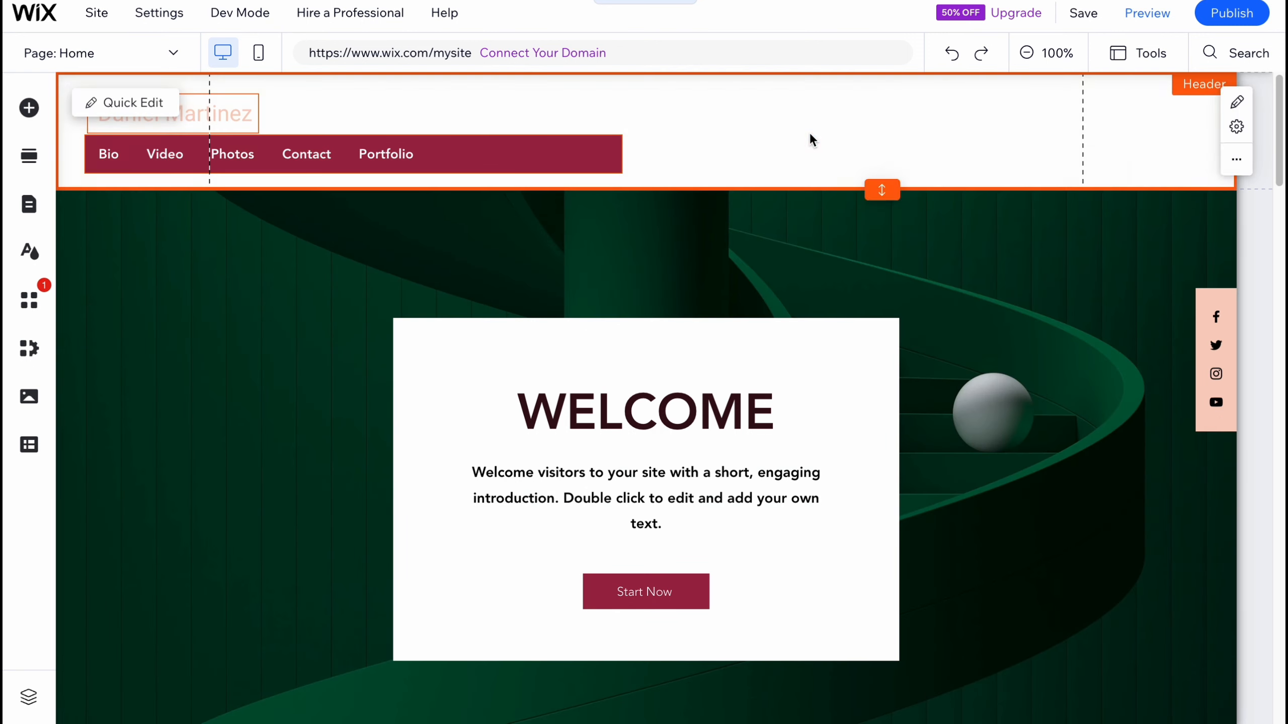
Step: Inspect the hero section's name heading text settings and its column management options
left_click(1027, 53)
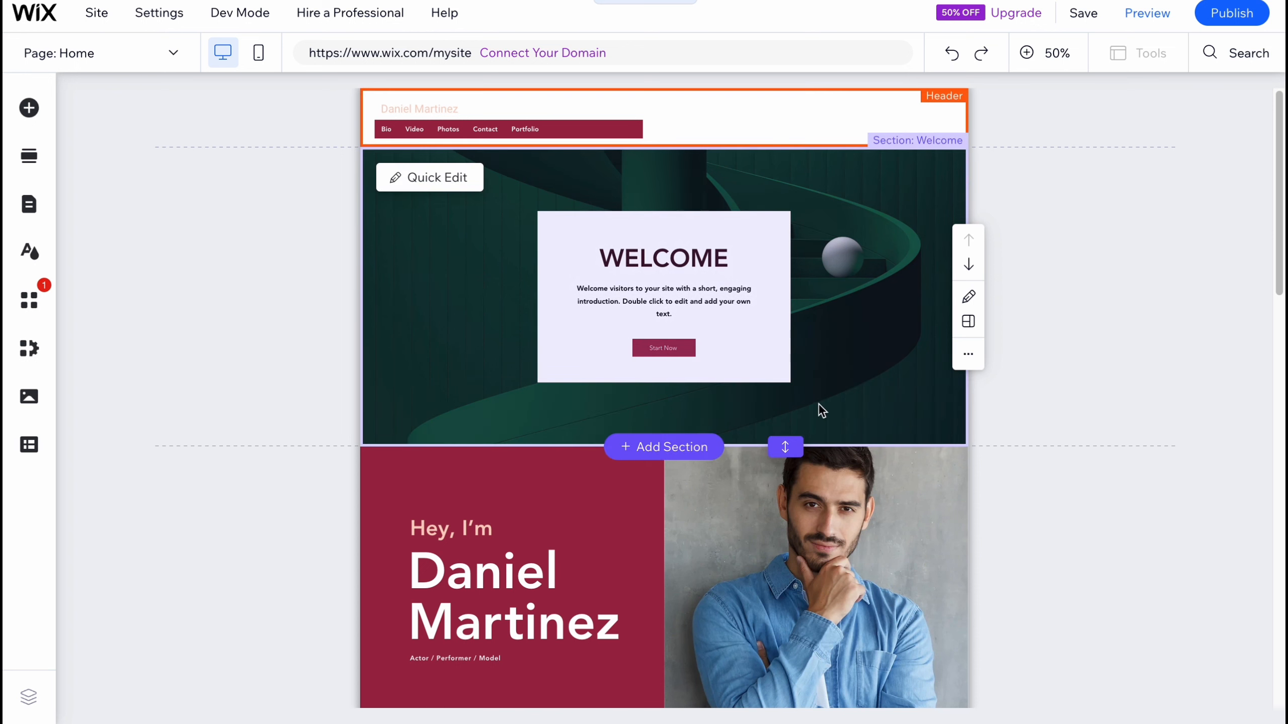
scroll(691, 439, "down", 3)
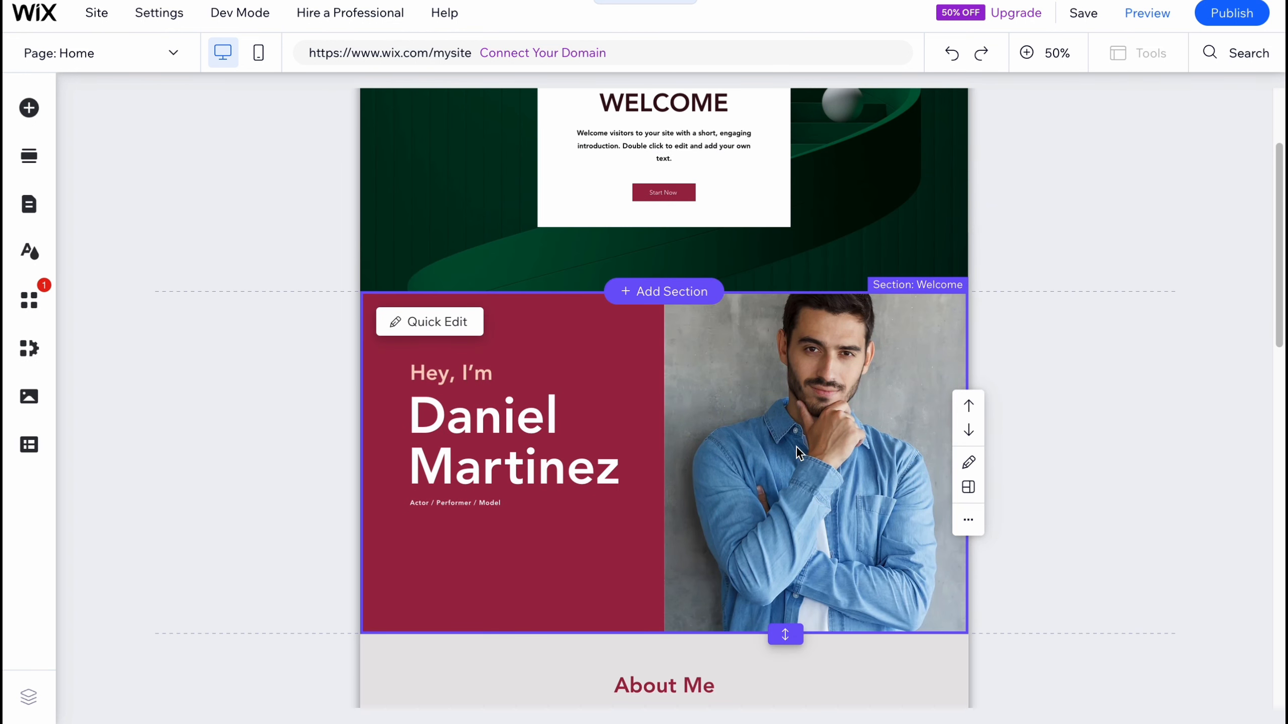
left_click(515, 424)
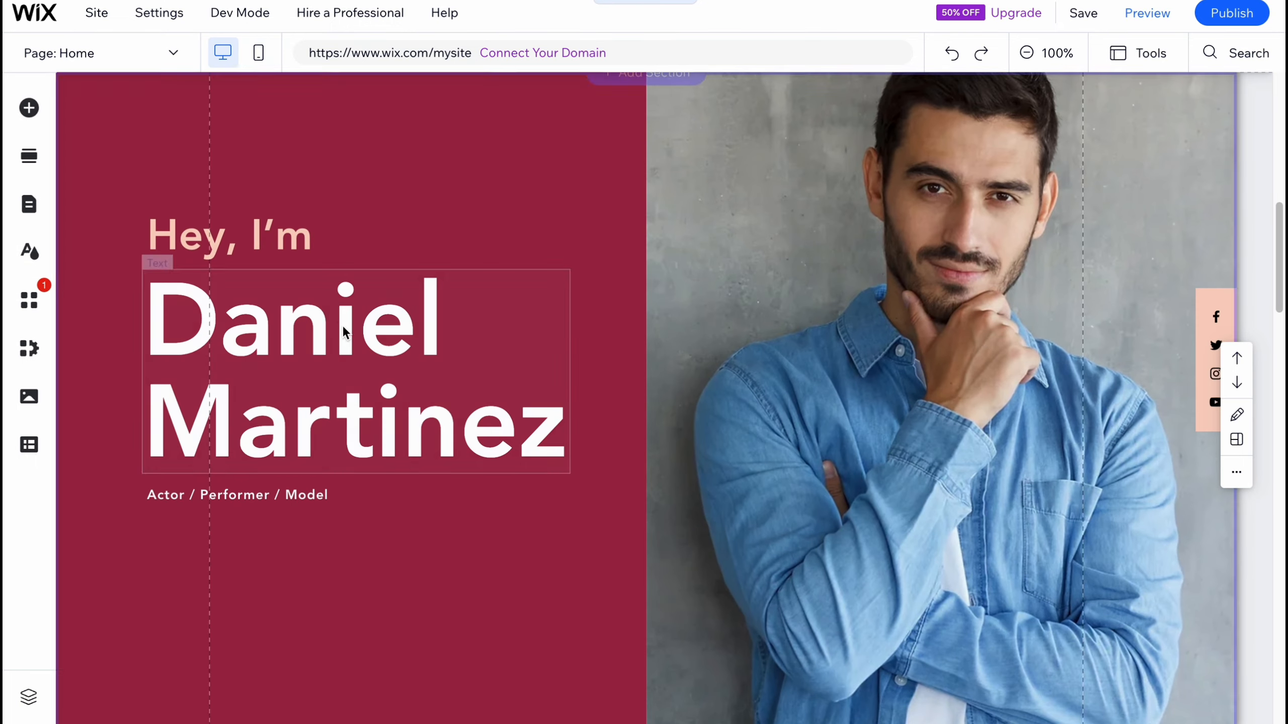
left_click(180, 229)
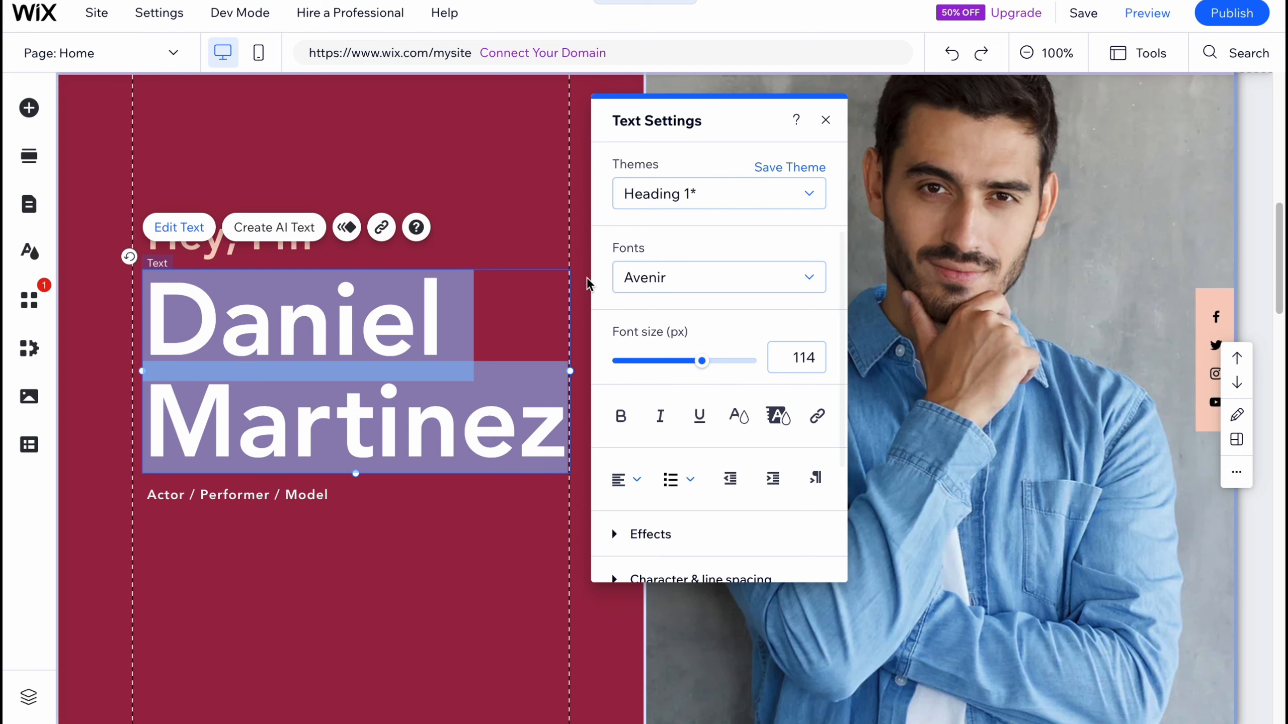
left_click(833, 121)
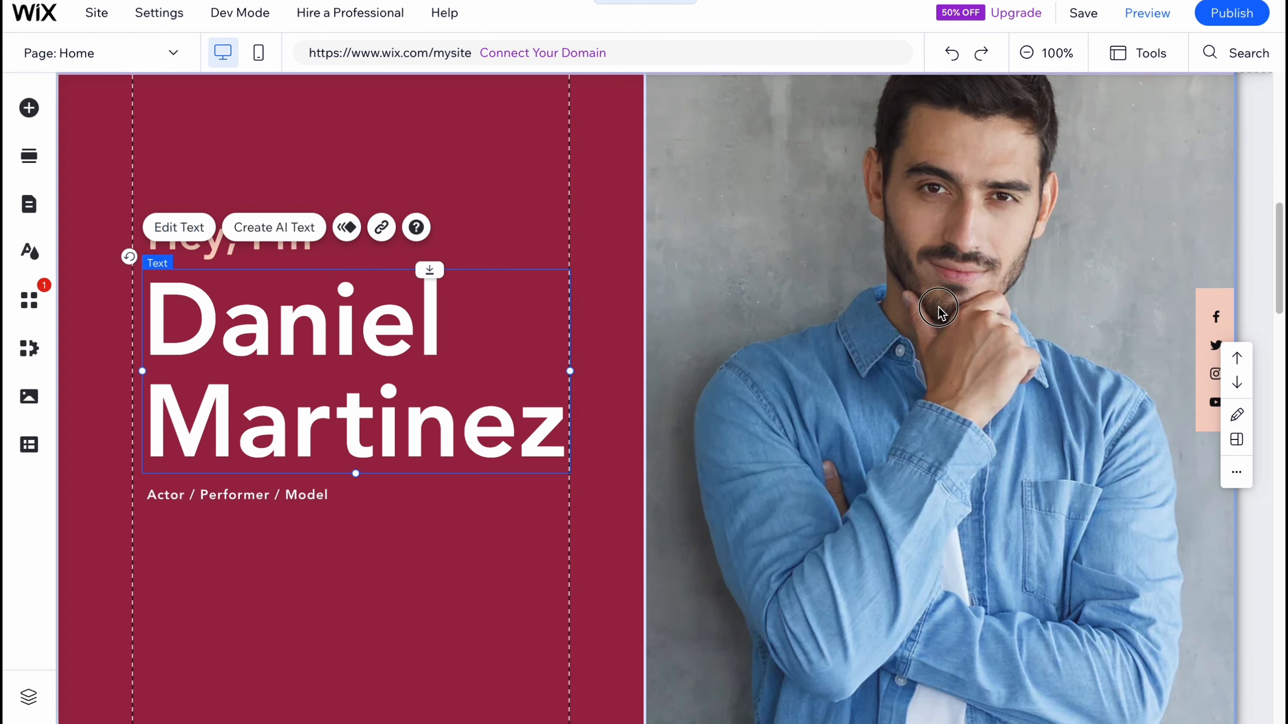
left_click(847, 270)
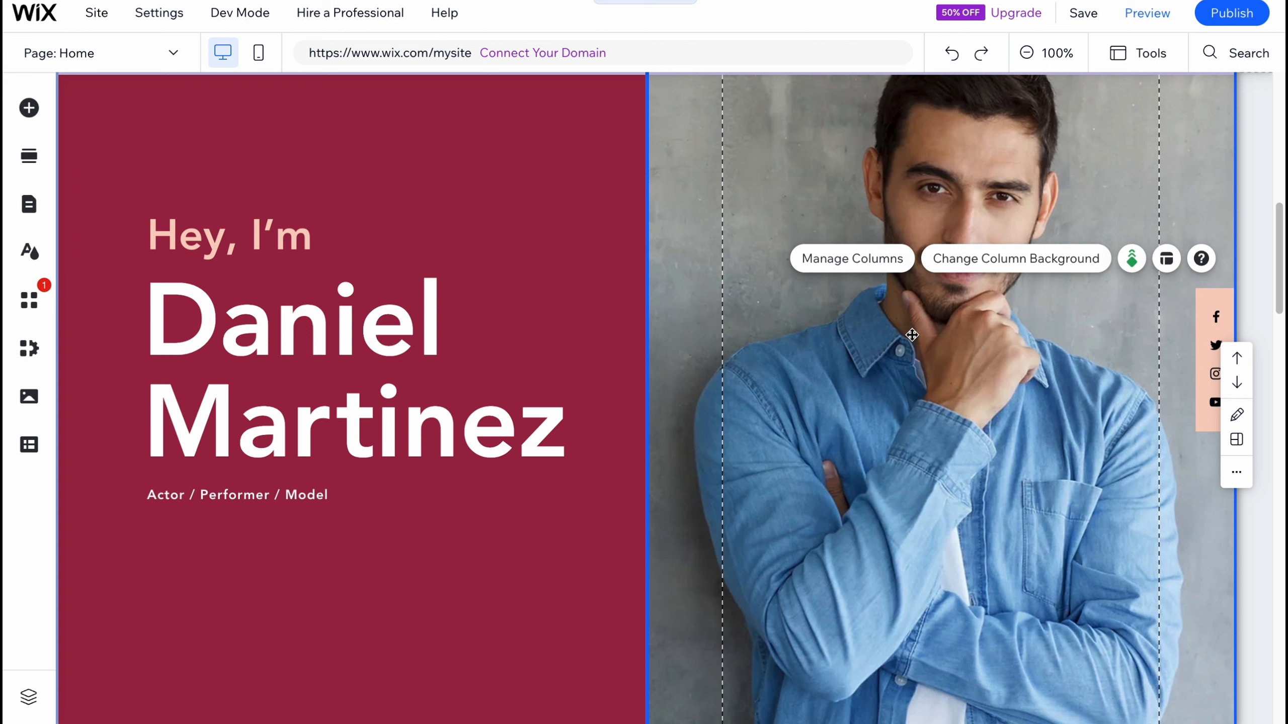
double_click(675, 303)
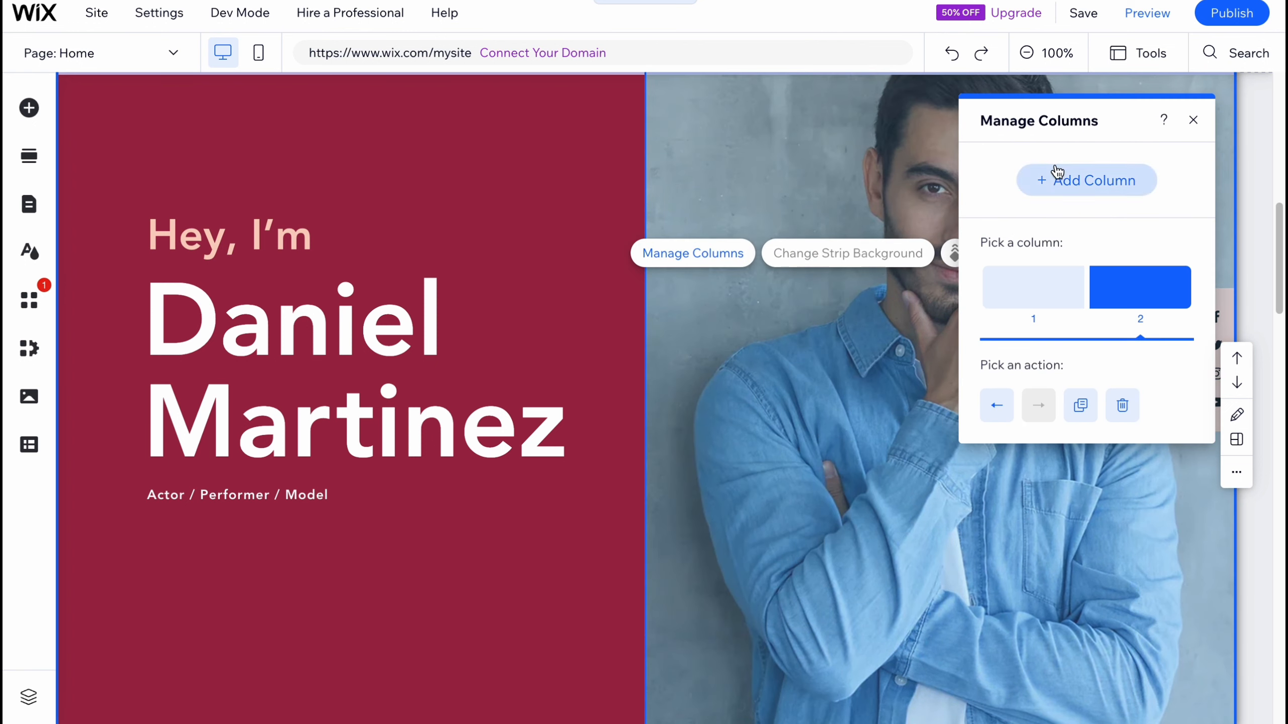
left_click(1193, 120)
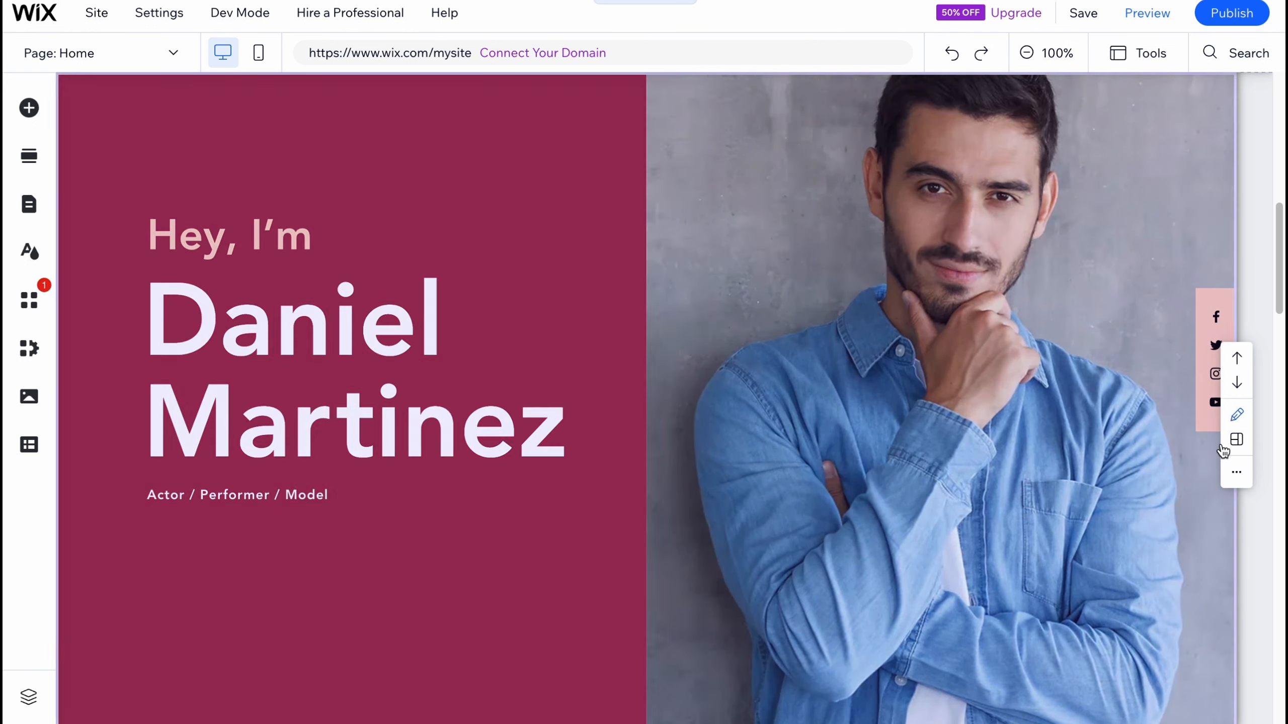
Step: Open the hero section's column manager and pick its second column
left_click(695, 254)
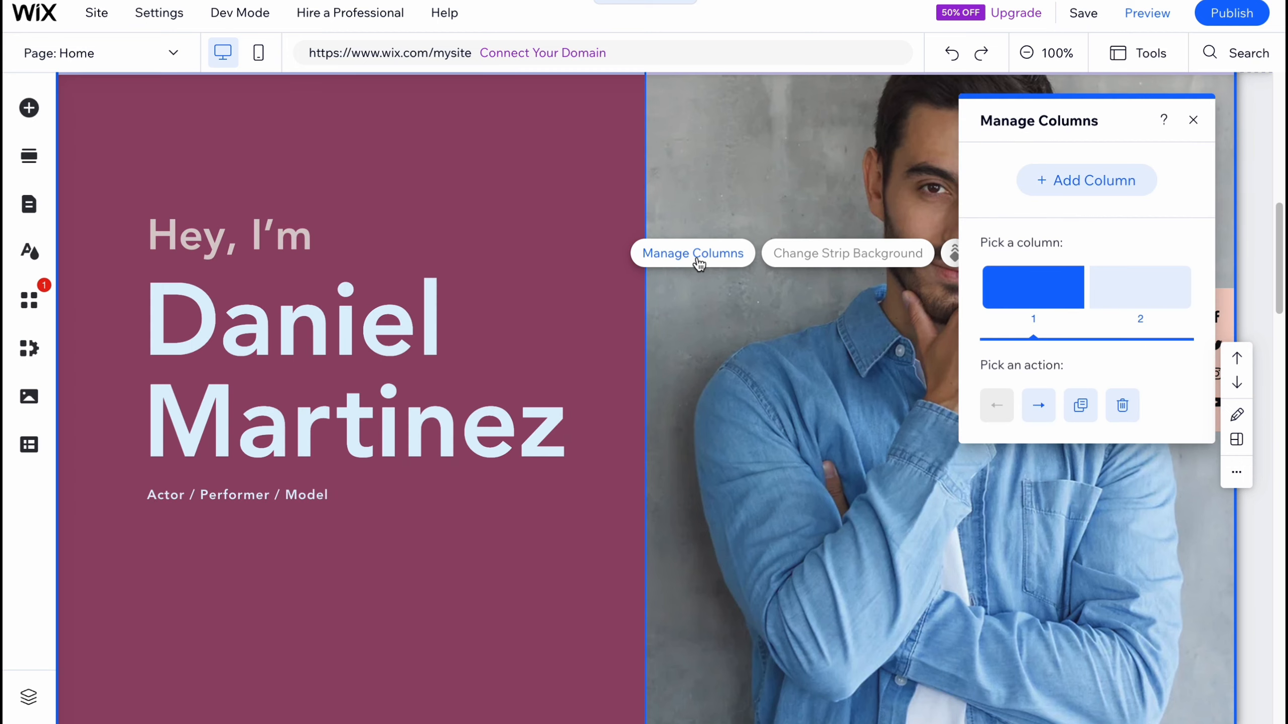
left_click(1166, 305)
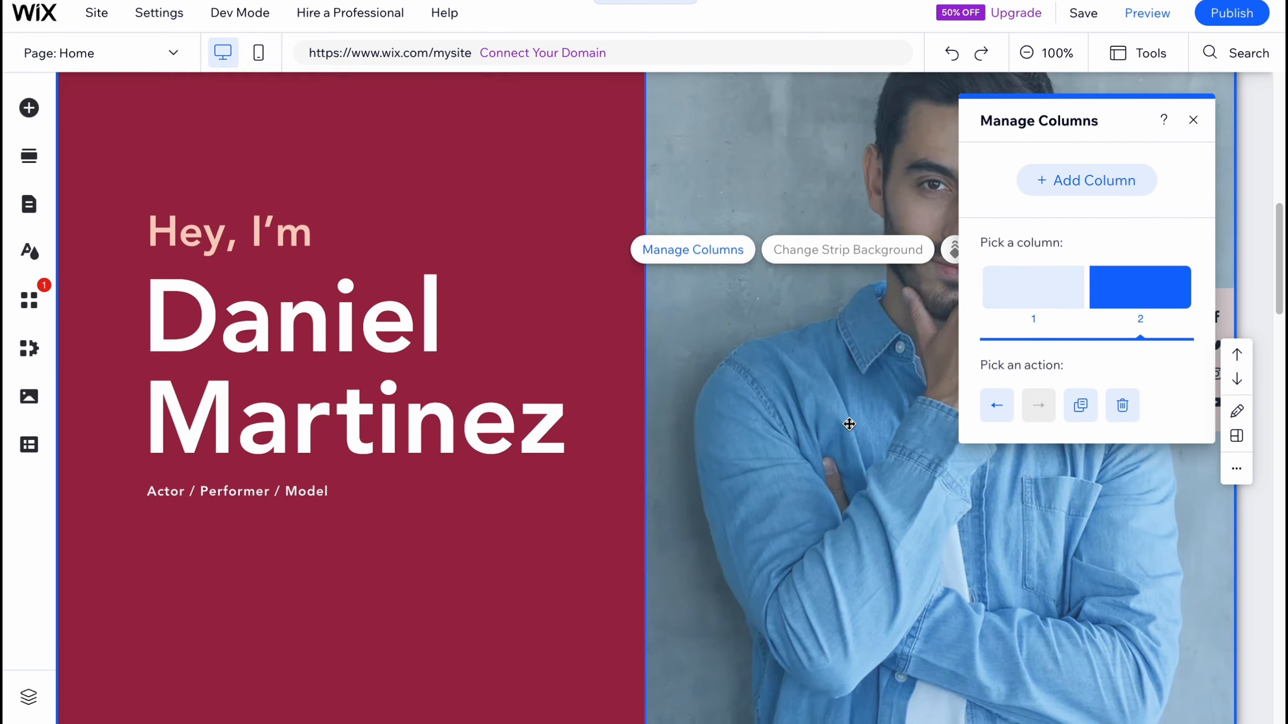
scroll(876, 346, "down", 15)
scroll(877, 346, "up", 13)
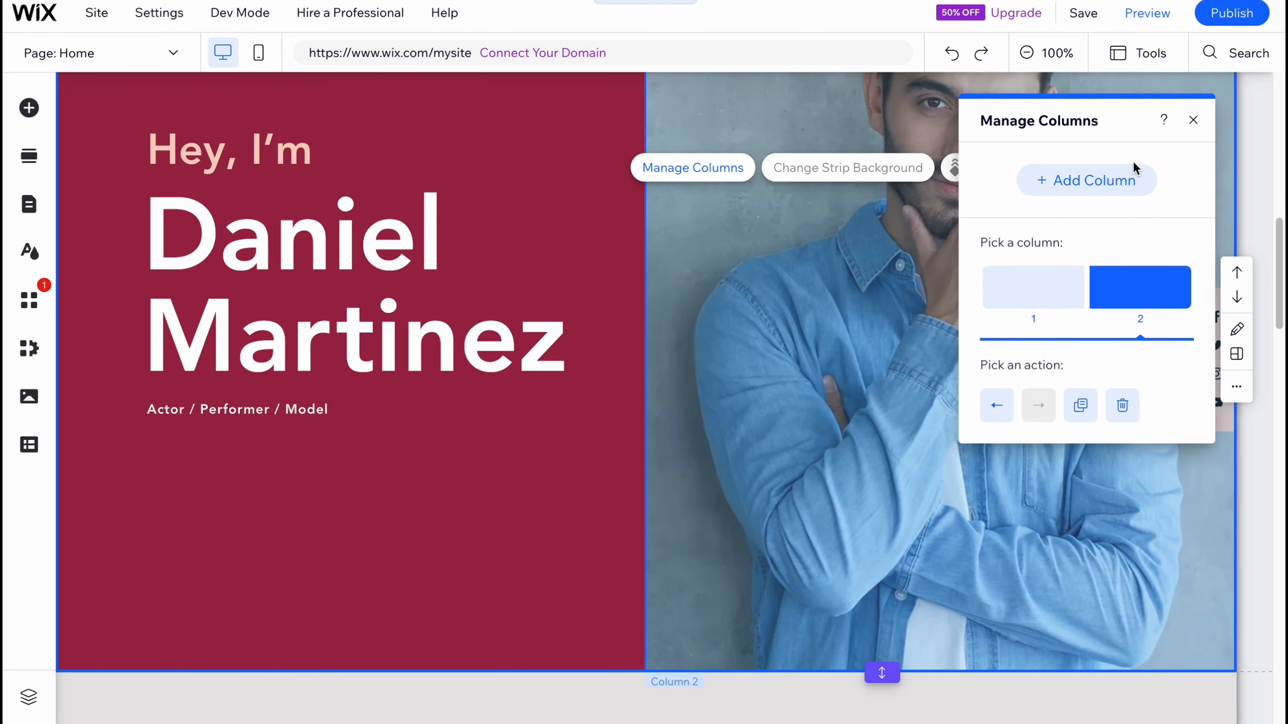
left_click(1193, 121)
left_click(988, 346)
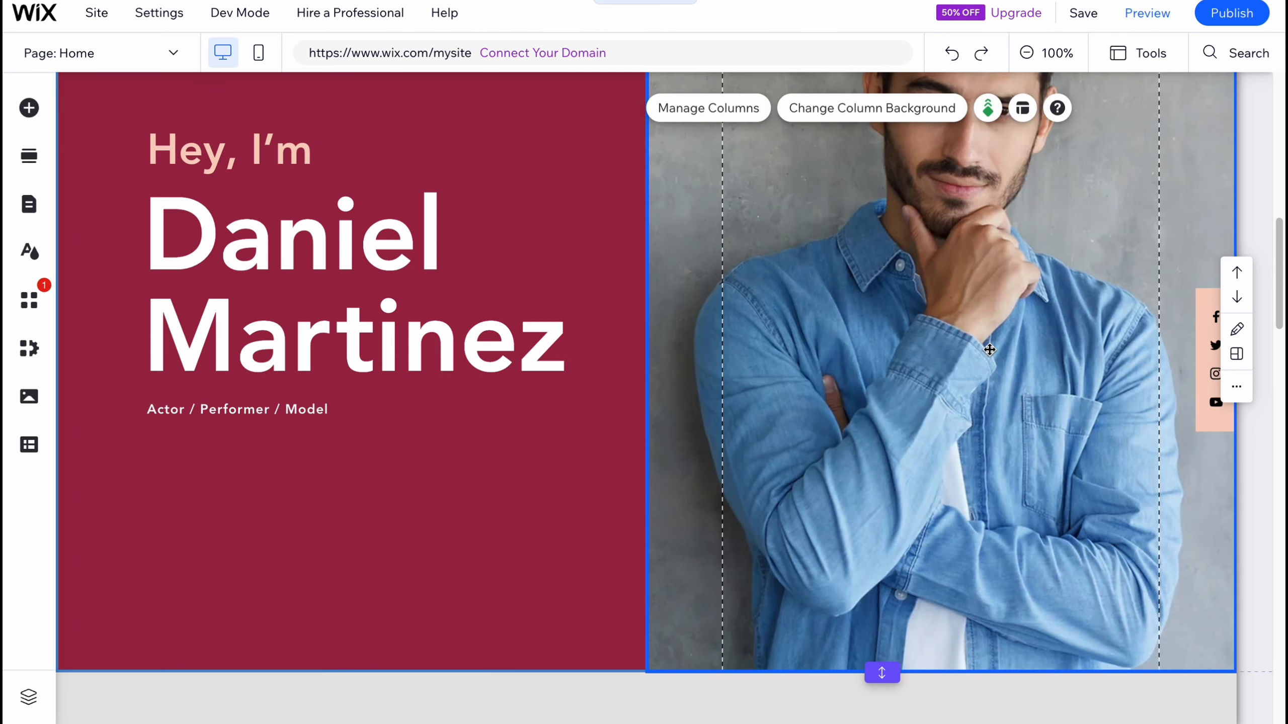
left_click(883, 109)
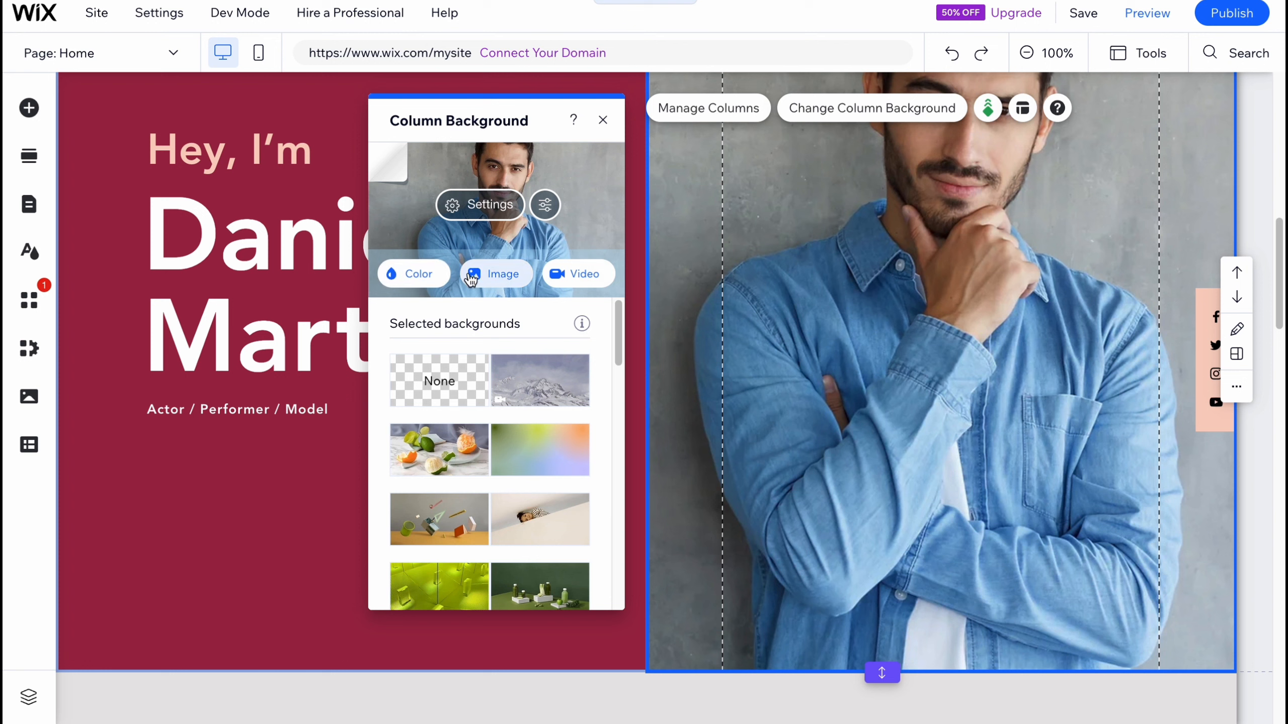
left_click(505, 274)
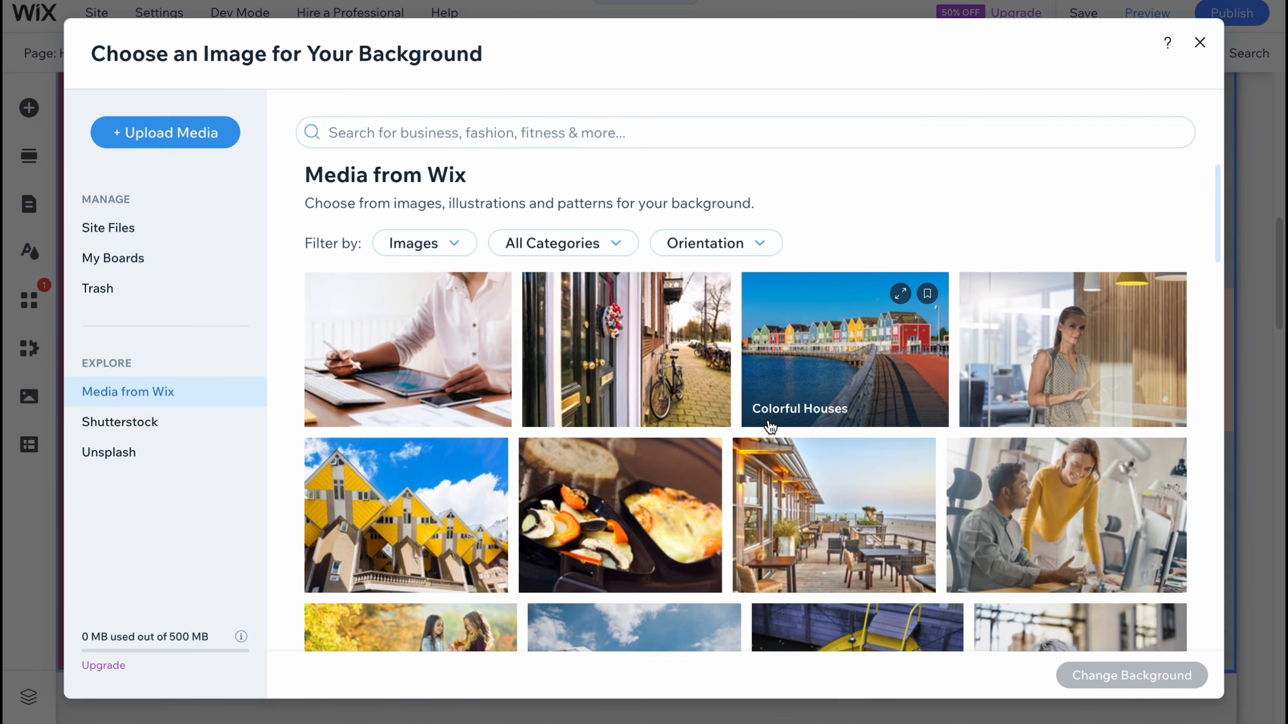
scroll(770, 428, "down", 10)
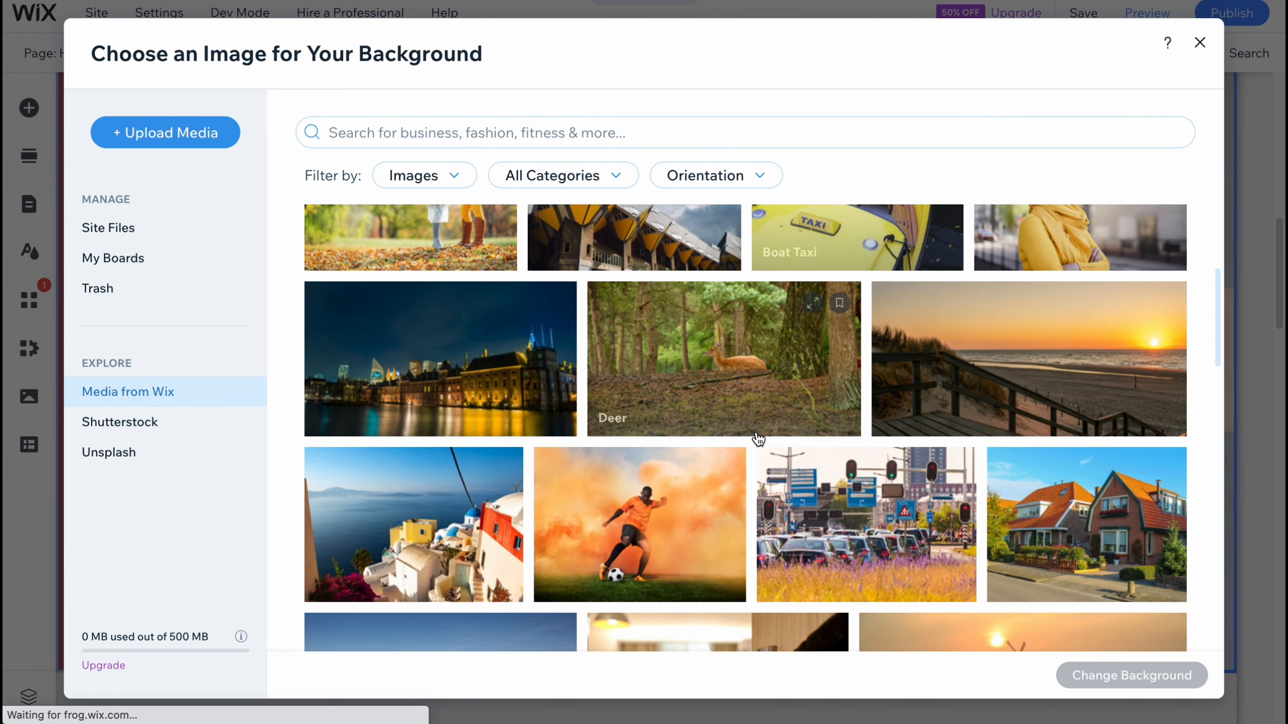
scroll(746, 437, "down", 8)
scroll(744, 438, "up", 4)
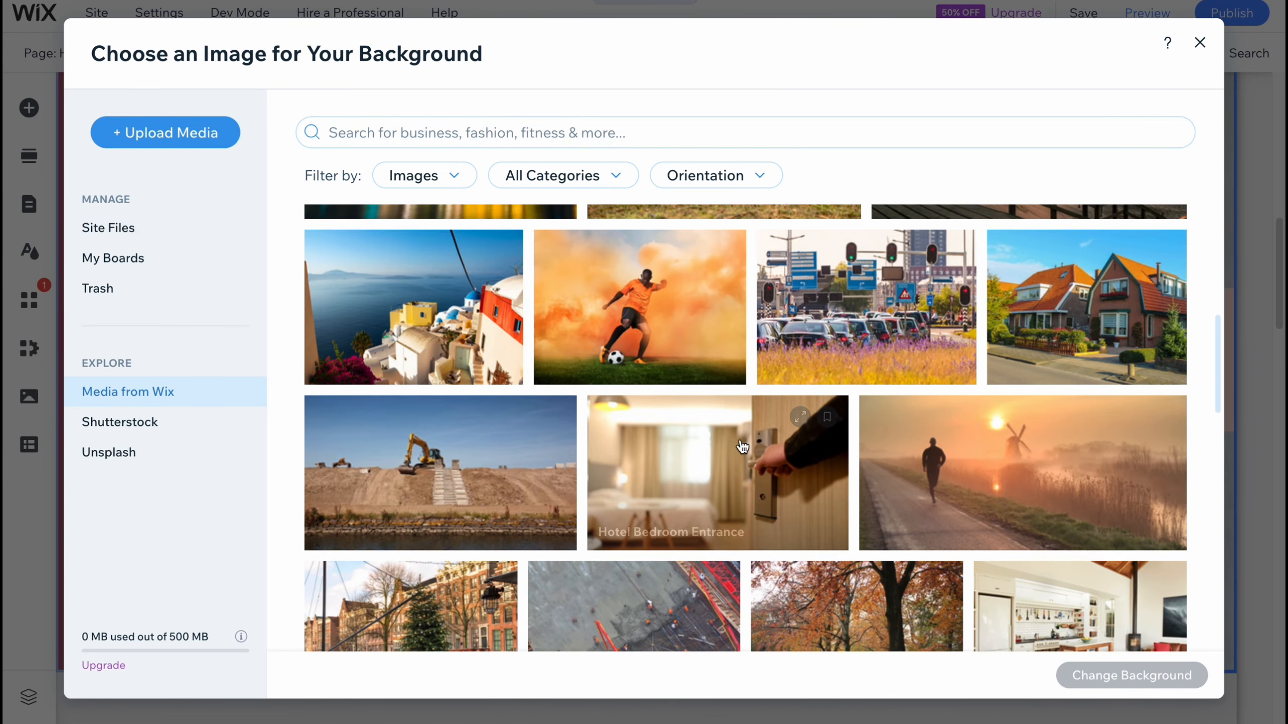
left_click(589, 321)
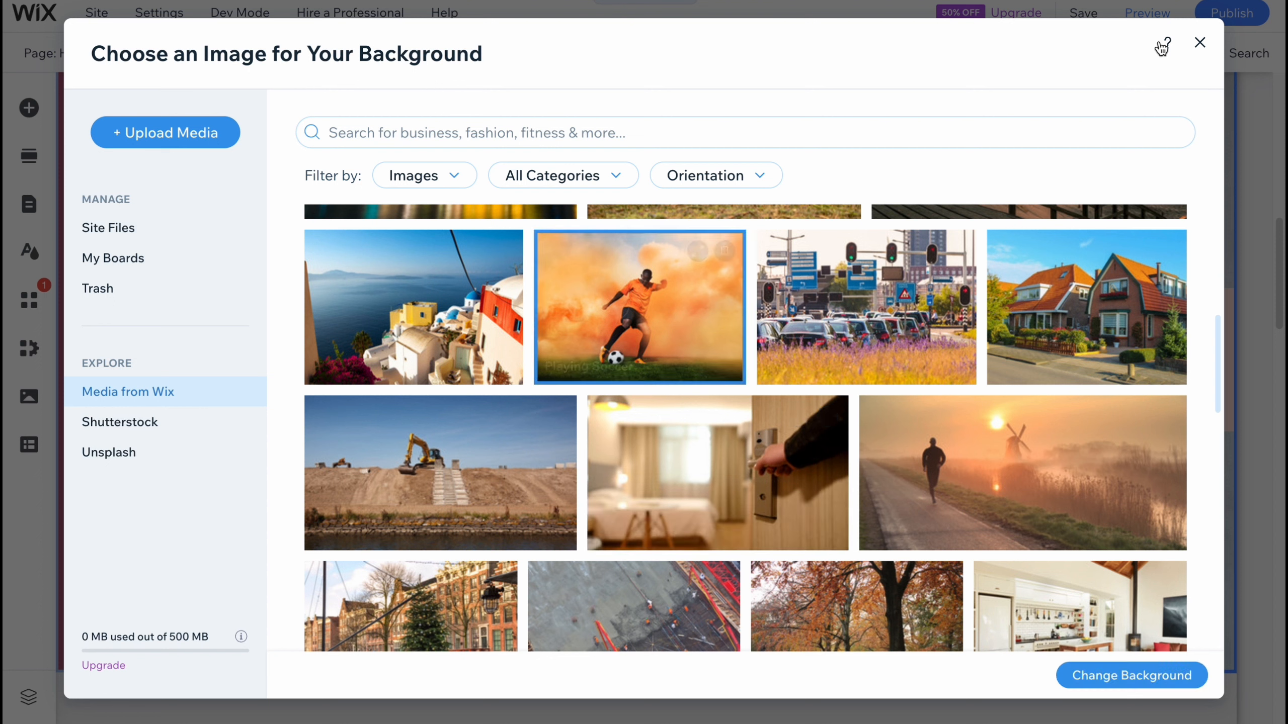
left_click(1200, 43)
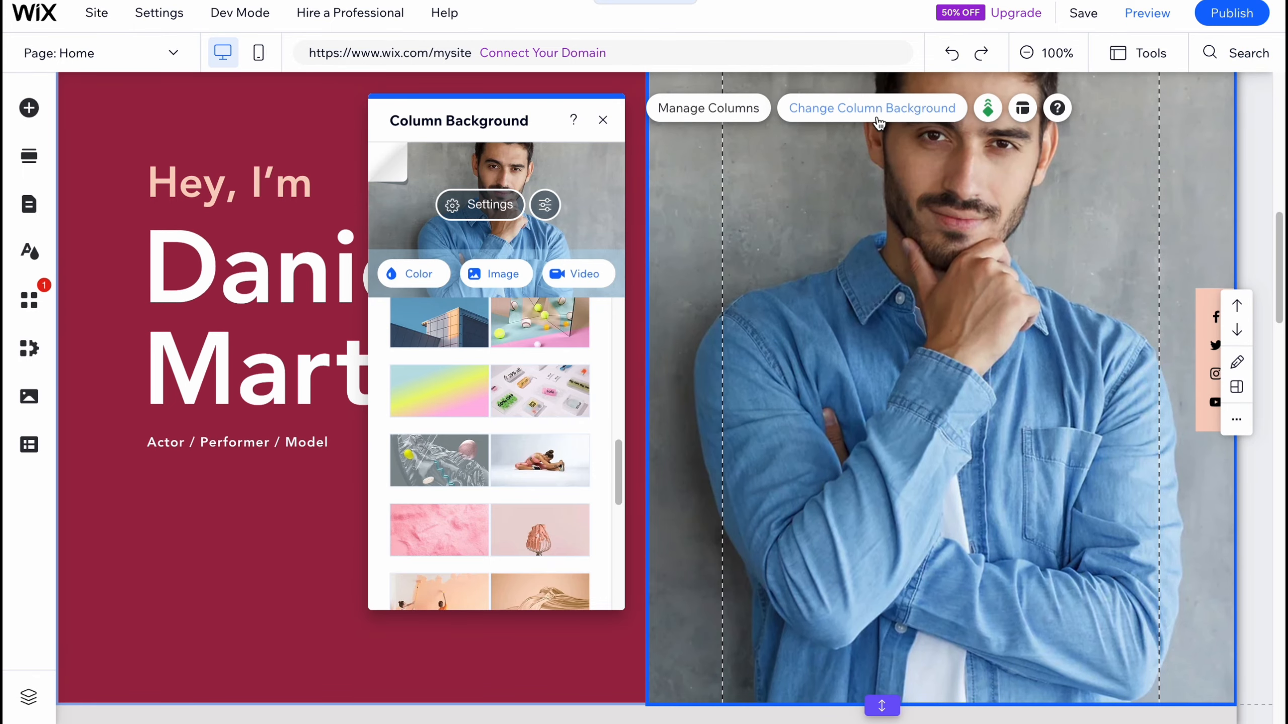
Step: Change the hero's right column background to the Playing Soccer image from Media from Wix
left_click(882, 115)
left_click(888, 116)
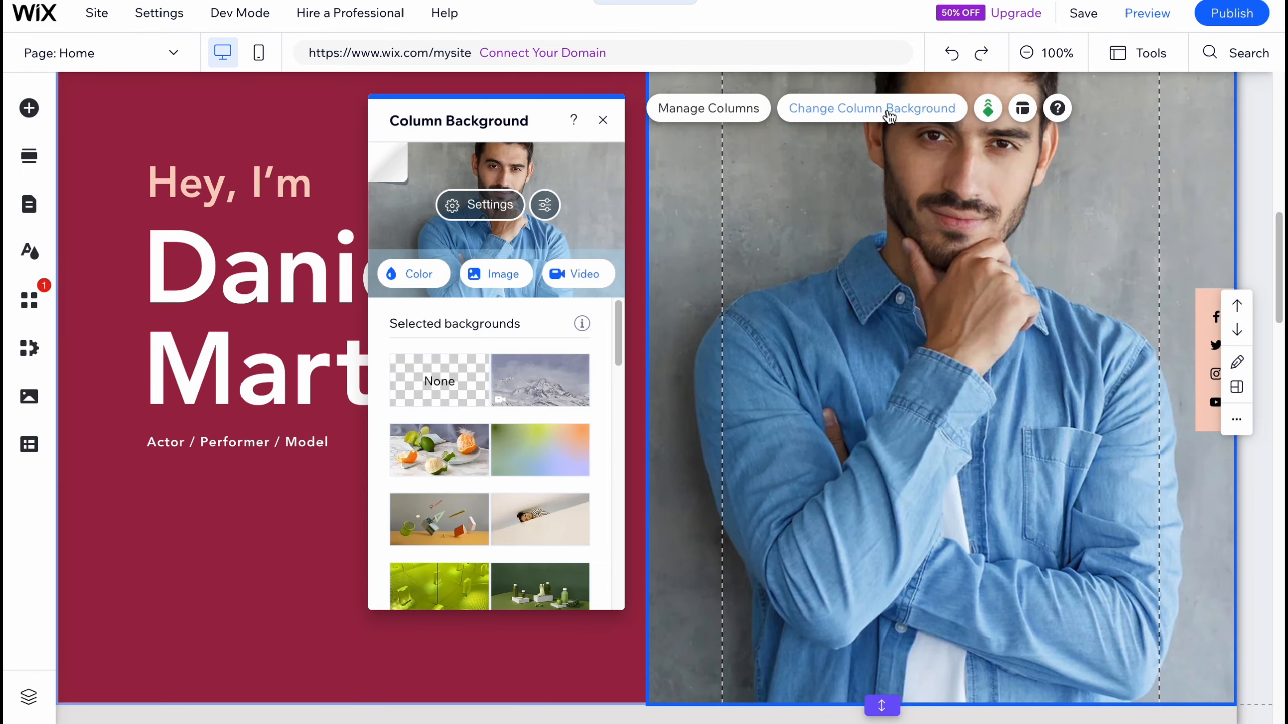
left_click(492, 277)
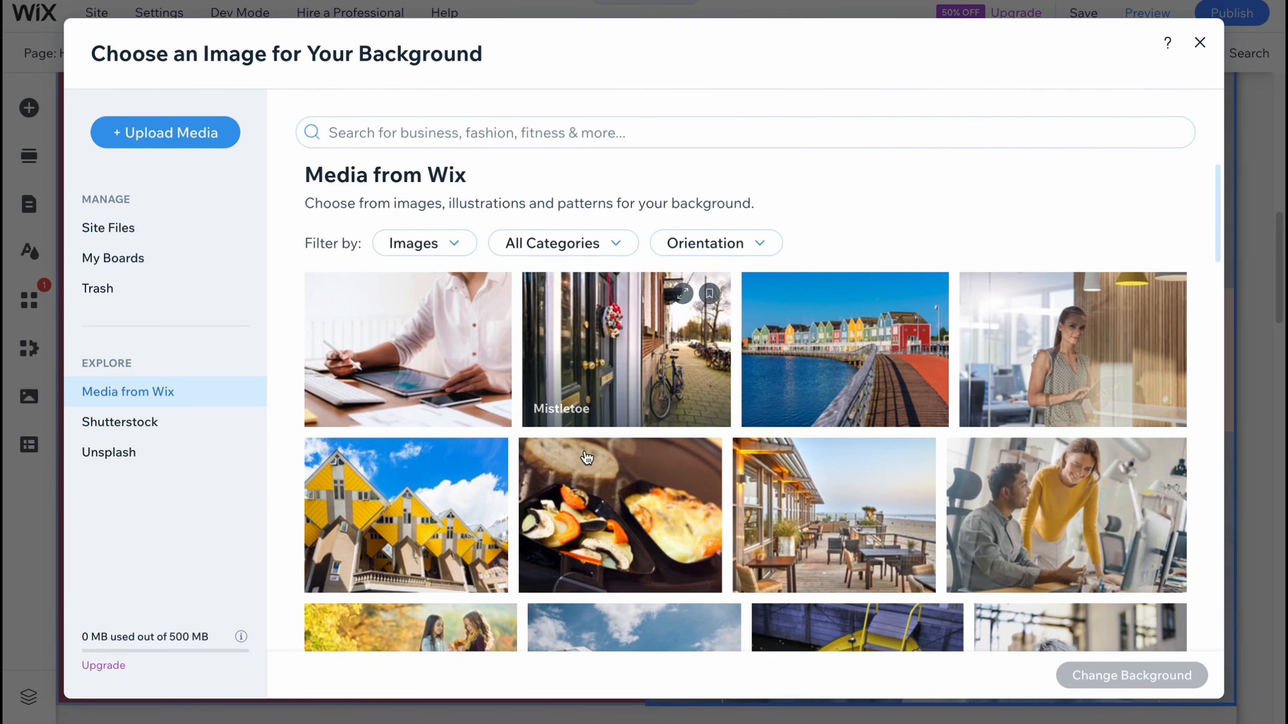
scroll(584, 463, "down", 10)
left_click(641, 361)
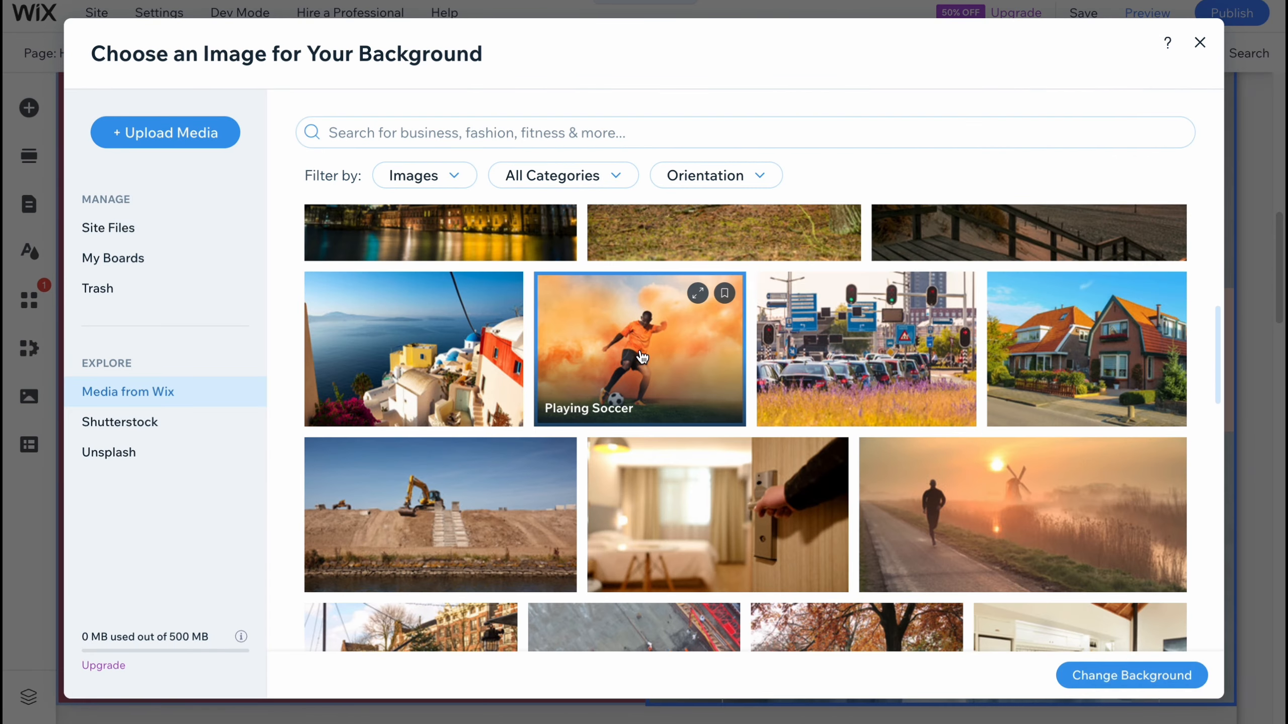
double_click(670, 327)
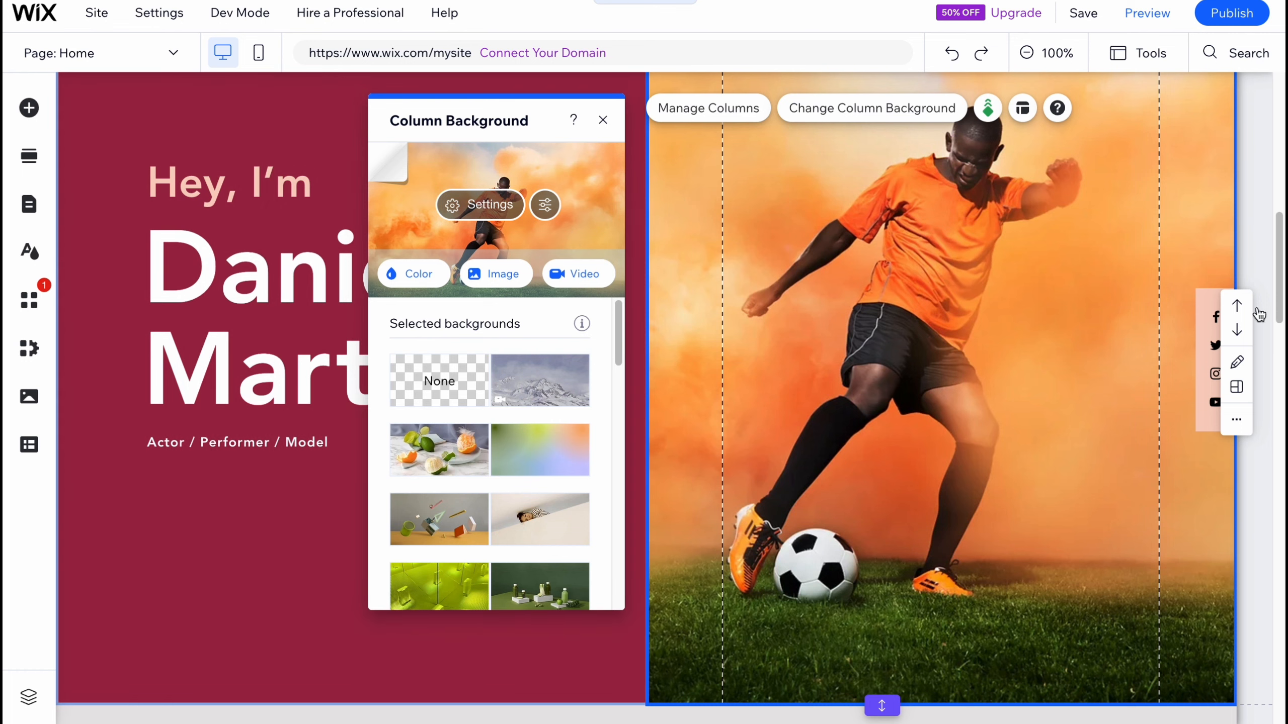
left_click(1259, 200)
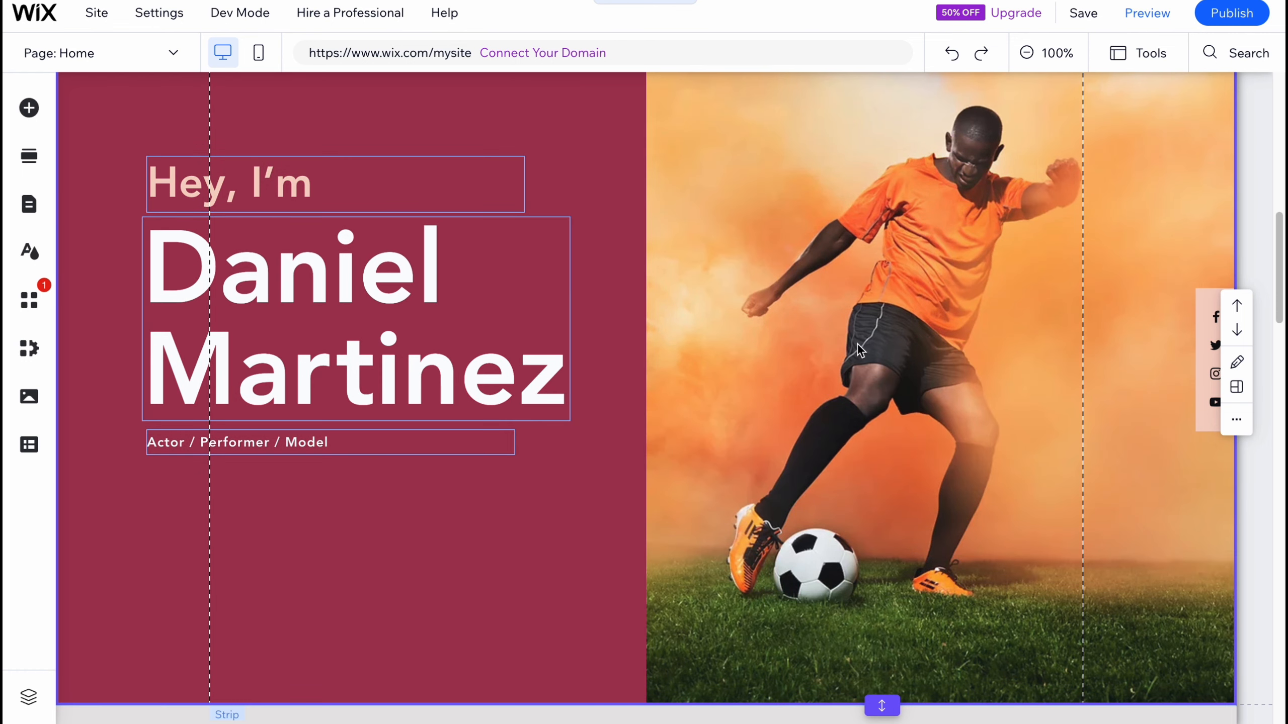
Step: Try moving the About Me title, paragraph and View Full Resume button to new positions in the section
scroll(857, 343, "down", 10)
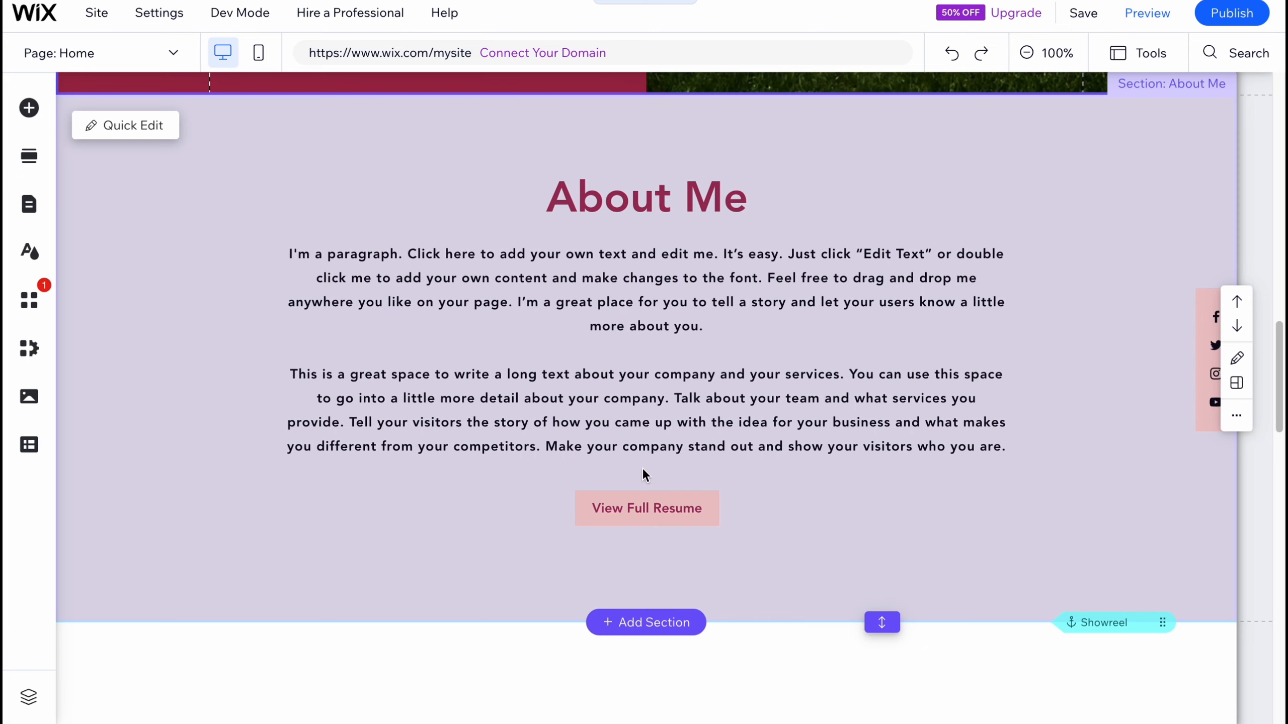
left_click(646, 519)
left_click_drag(649, 515, 784, 516)
left_click(679, 426)
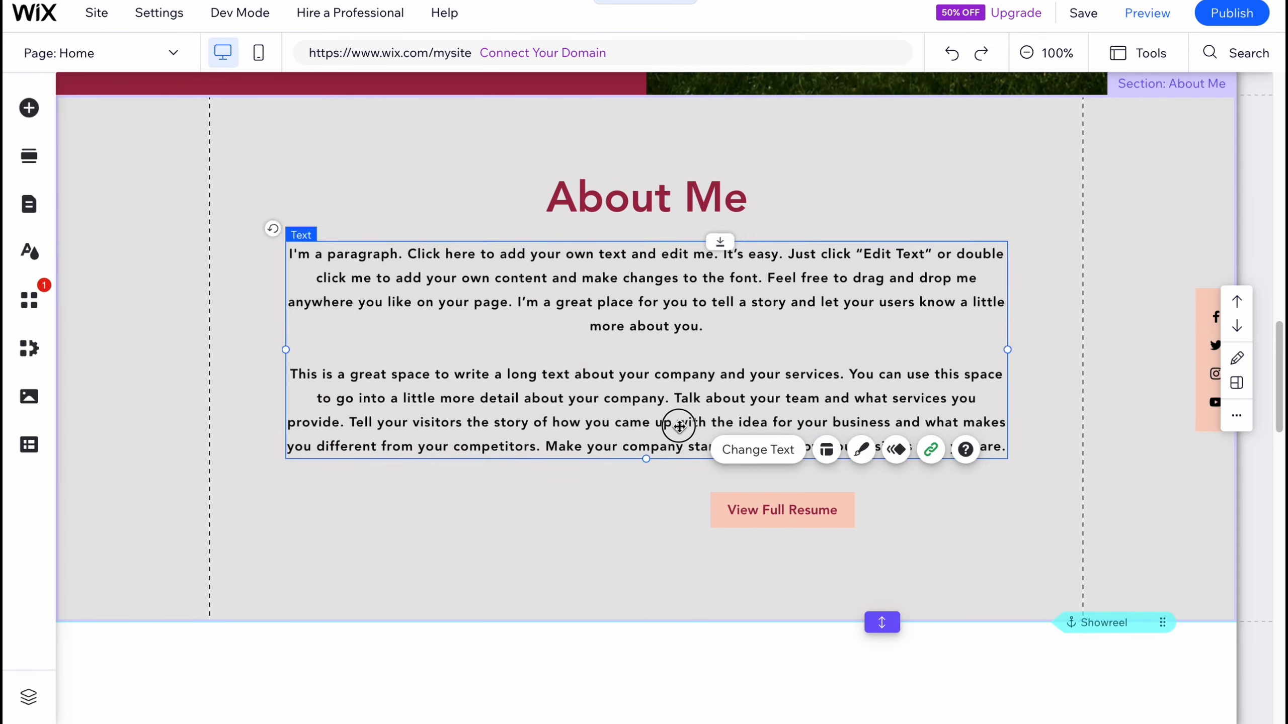
left_click_drag(679, 426, 588, 424)
left_click(719, 172)
left_click_drag(719, 173, 874, 149)
left_click(763, 416)
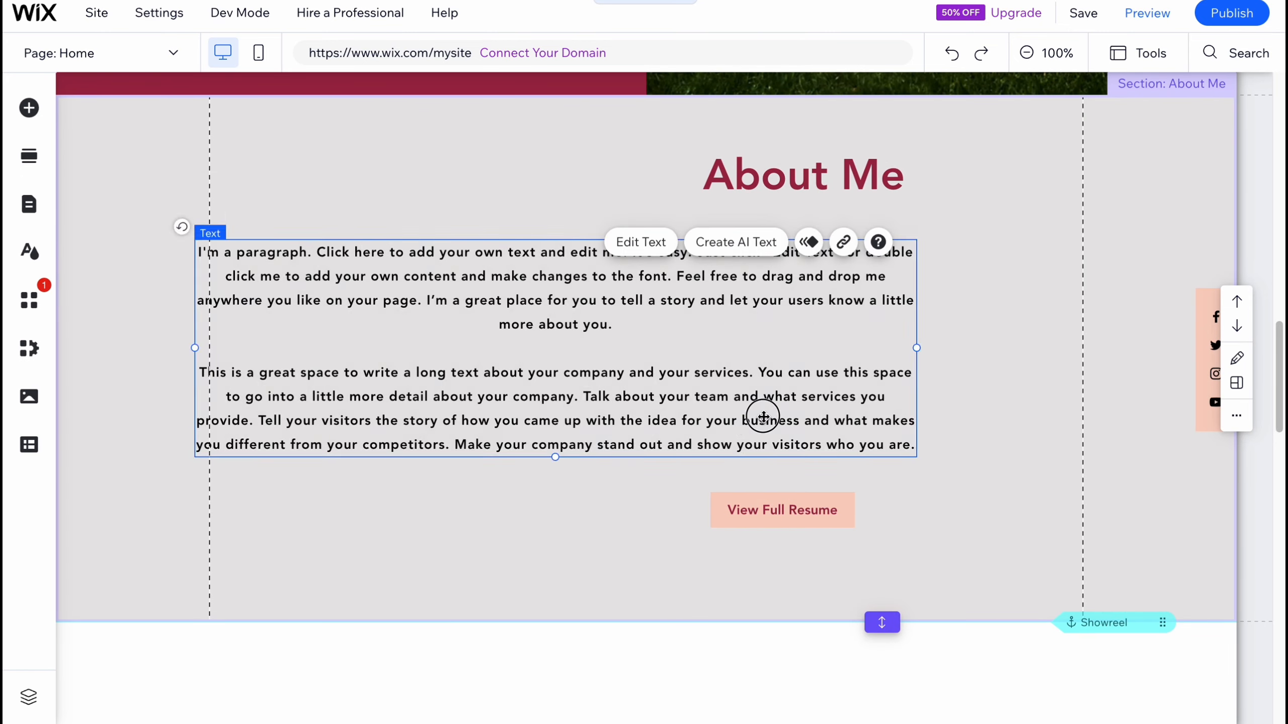
left_click_drag(763, 416, 795, 412)
left_click(782, 506)
left_click_drag(781, 506, 802, 519)
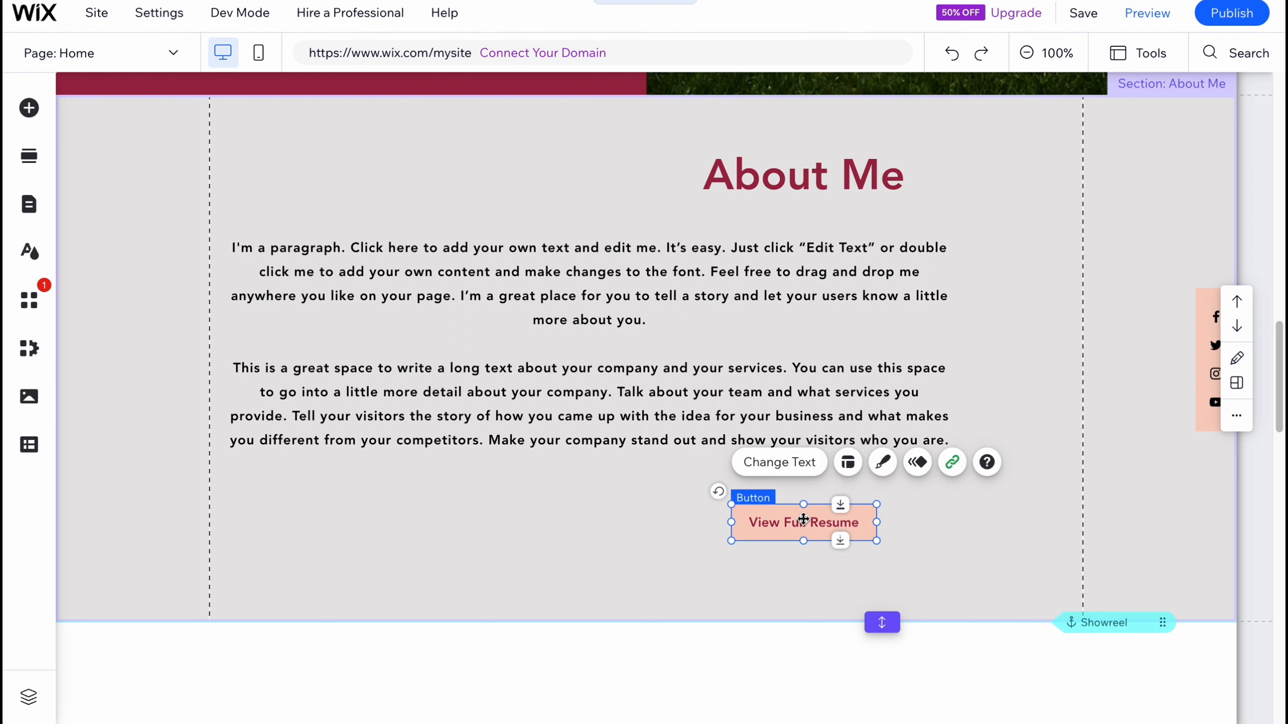
Step: Open the View Full Resume button's settings and review its link options without changing them
left_click(778, 463)
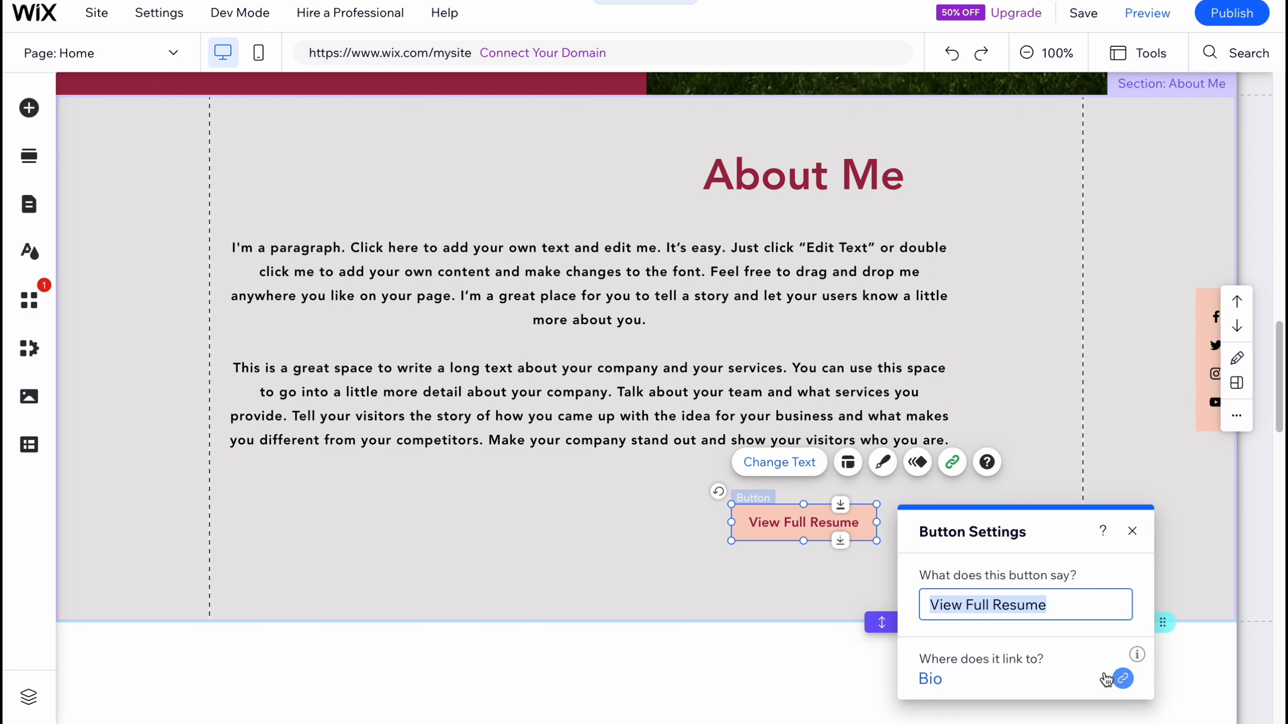
left_click(1122, 678)
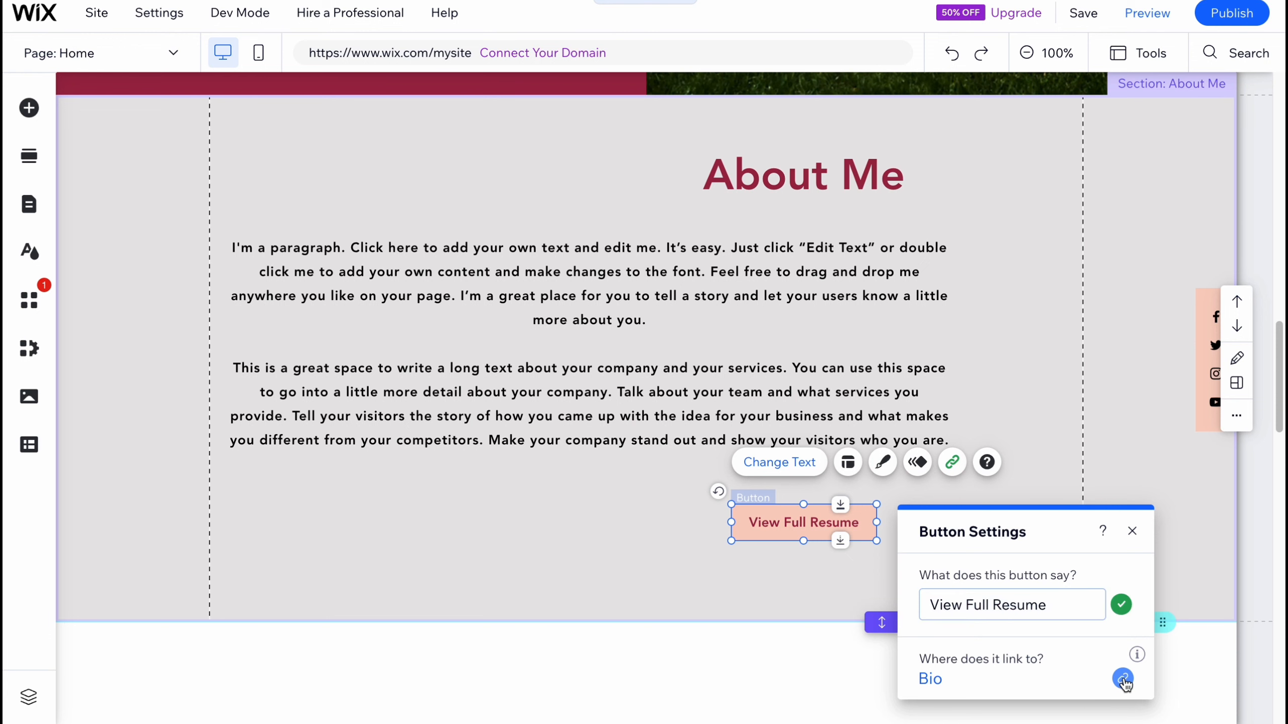
left_click(429, 251)
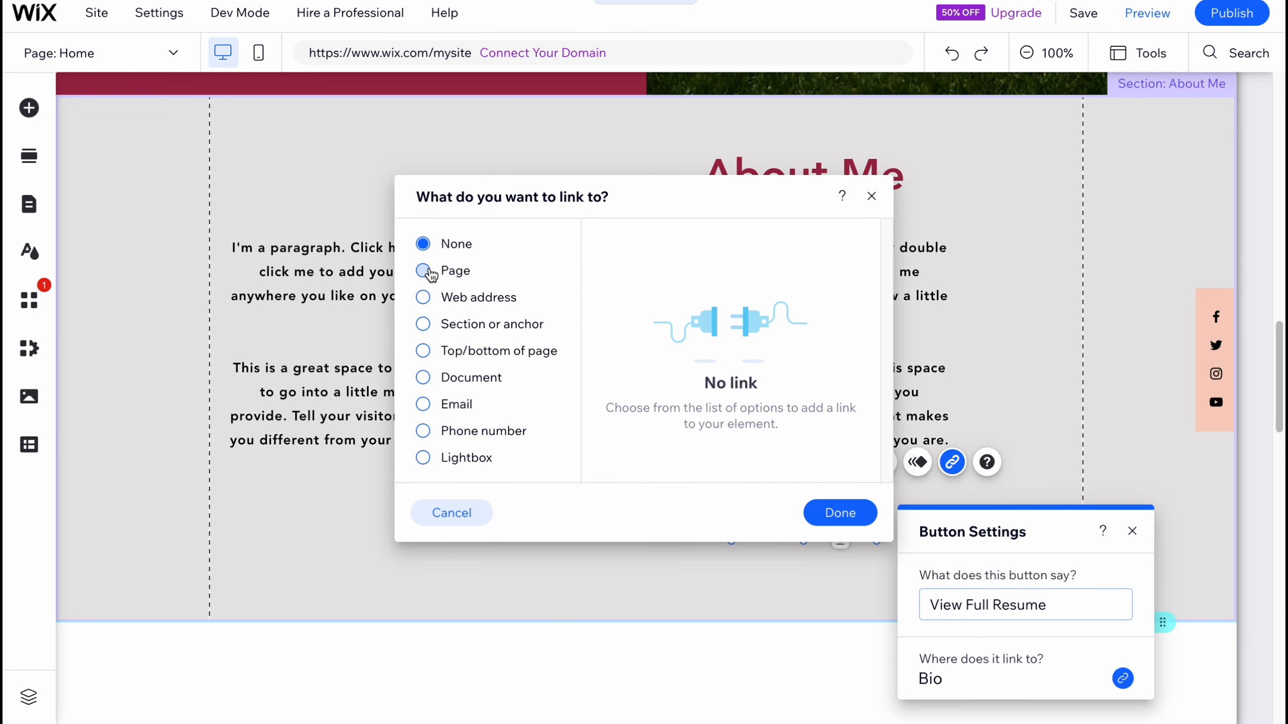
left_click(424, 270)
left_click(424, 298)
left_click(423, 324)
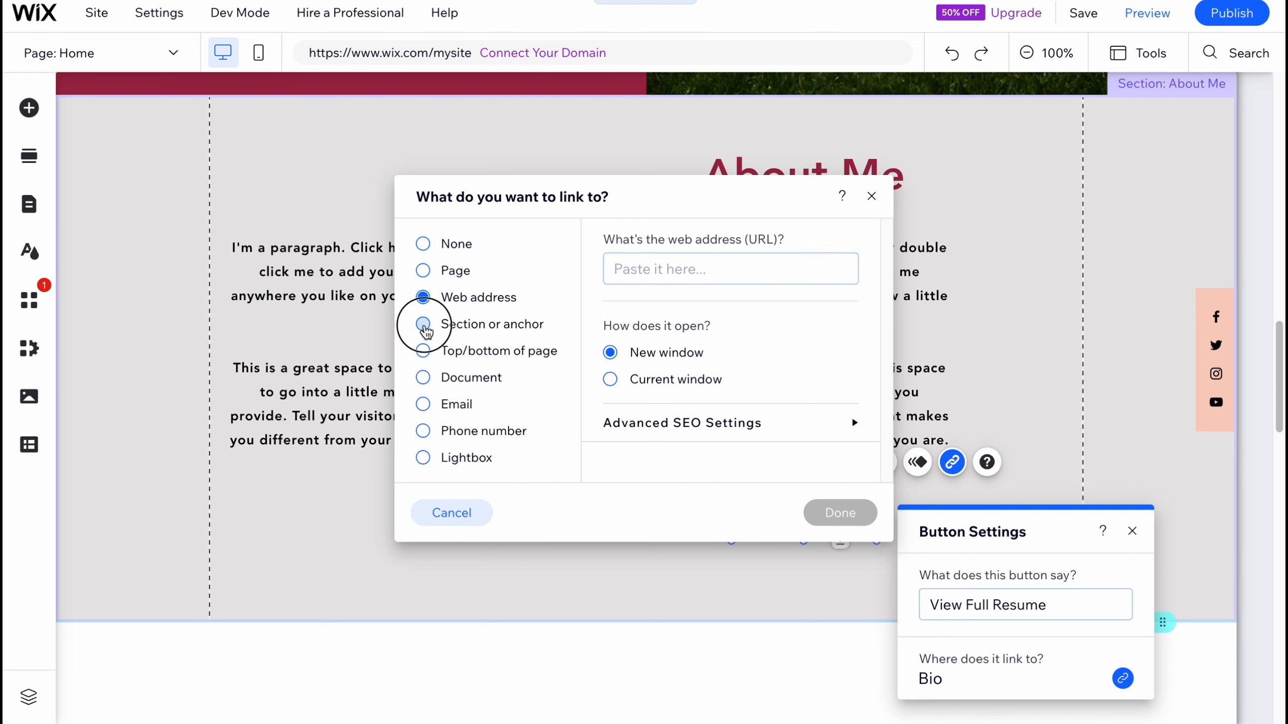
left_click(872, 196)
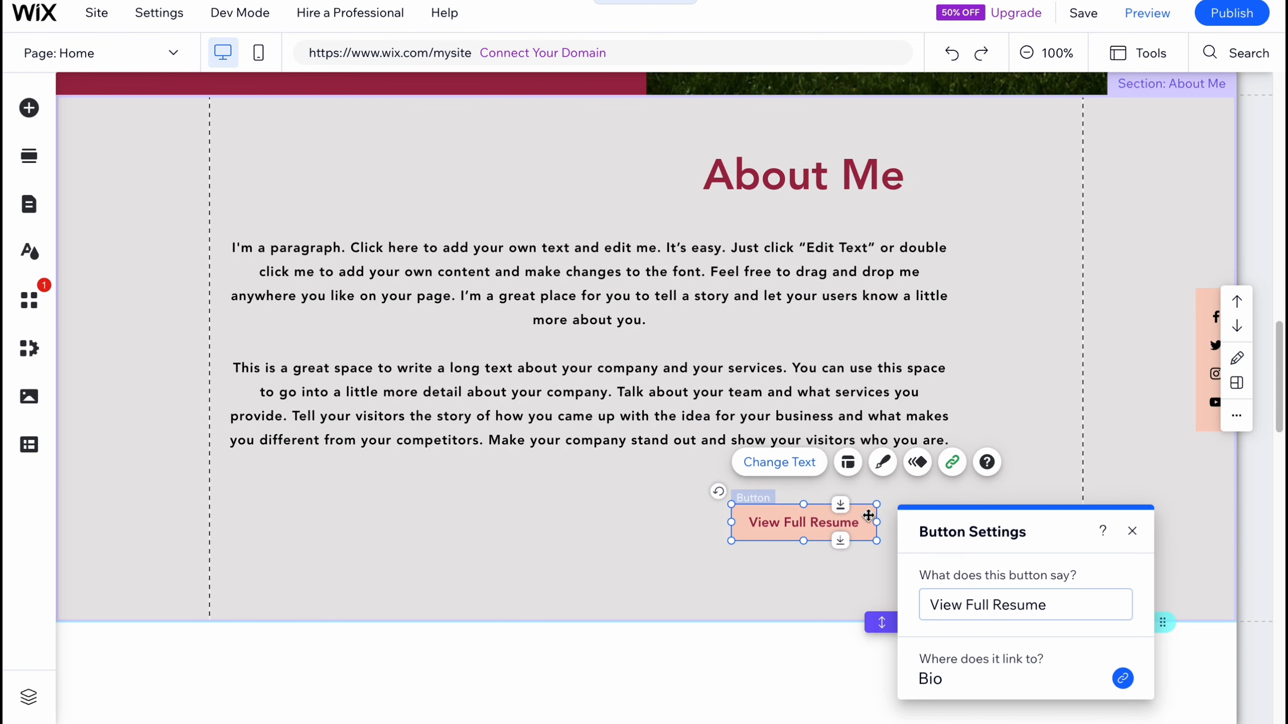
Step: Widen the View Full Resume button to span most of the section and re-center the About Me title
left_click_drag(876, 506, 838, 511)
left_click_drag(667, 525, 229, 498)
left_click_drag(525, 521, 554, 522)
left_click_drag(783, 182, 625, 185)
left_click_drag(702, 290, 757, 288)
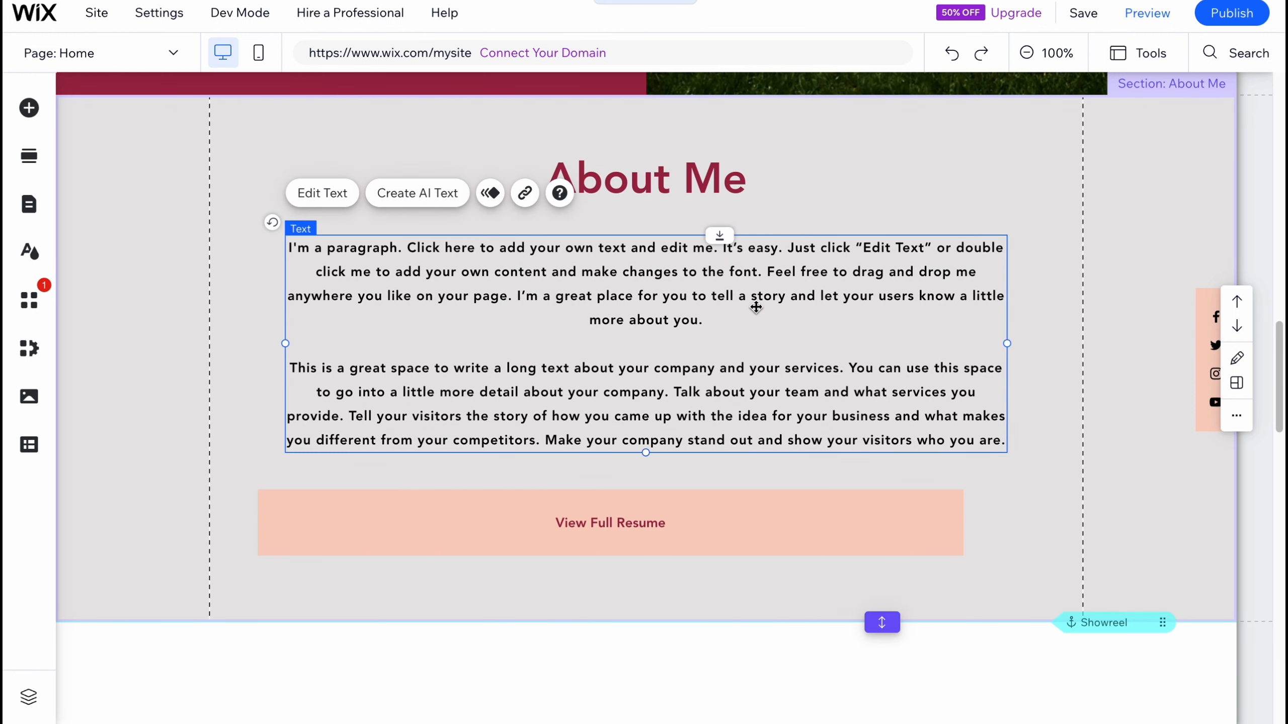
left_click(1010, 144)
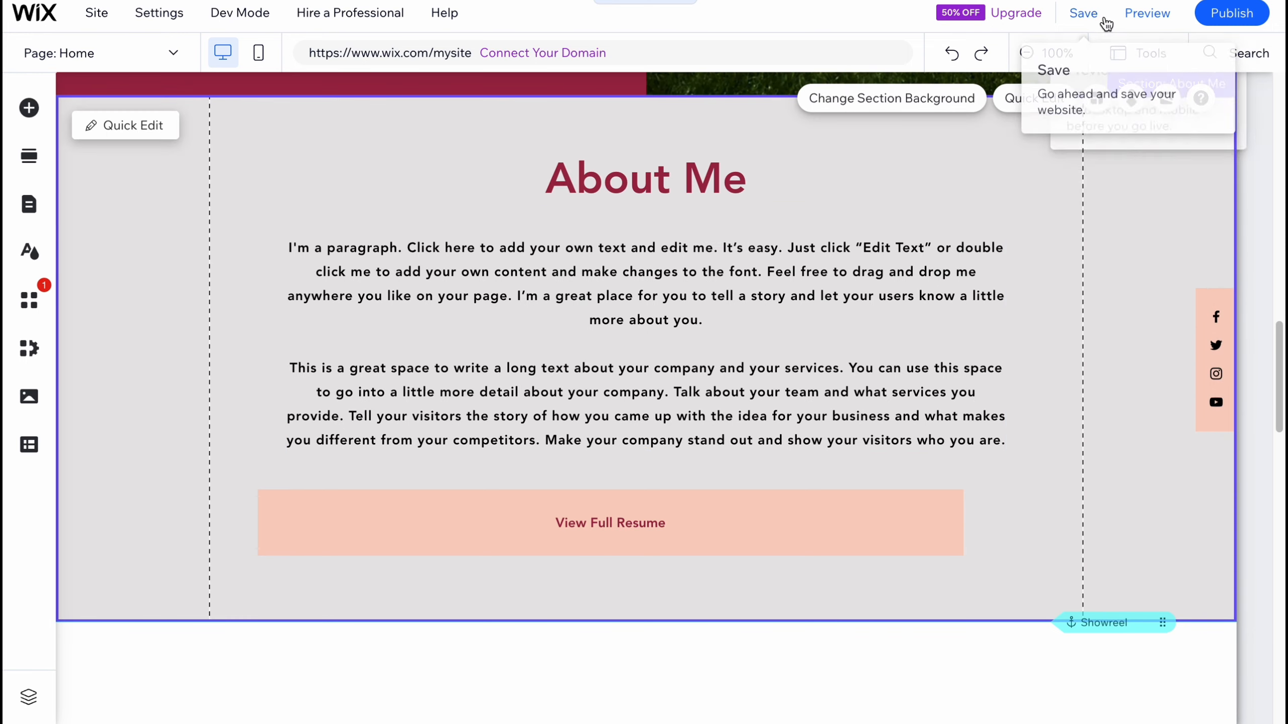
Step: Save the site with the free Wix.com domain ending in portfolio
left_click(1084, 12)
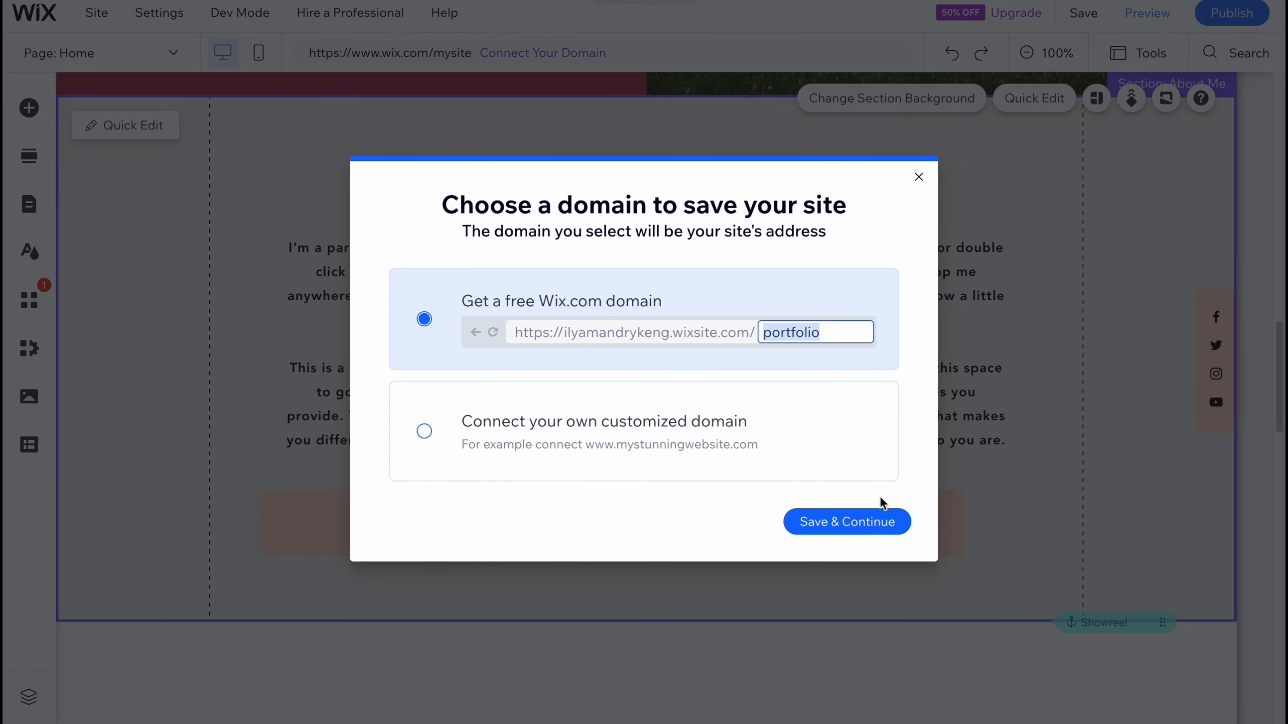
left_click(867, 521)
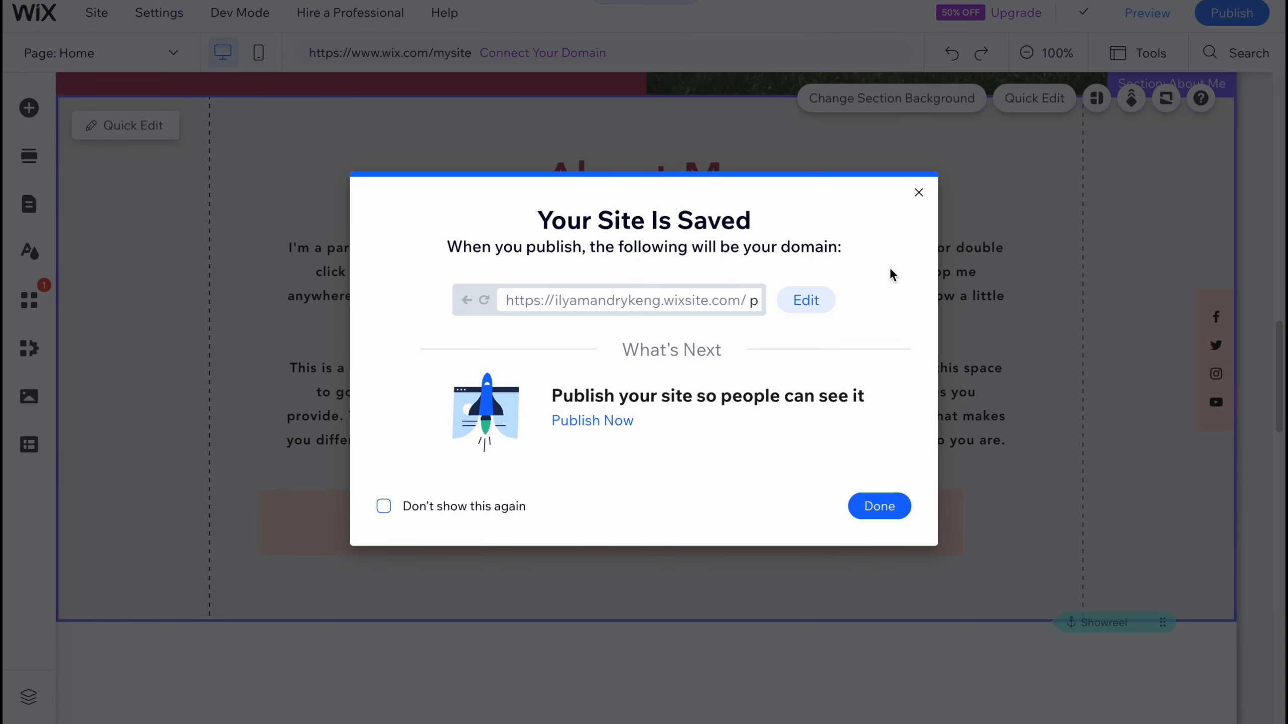
left_click(919, 194)
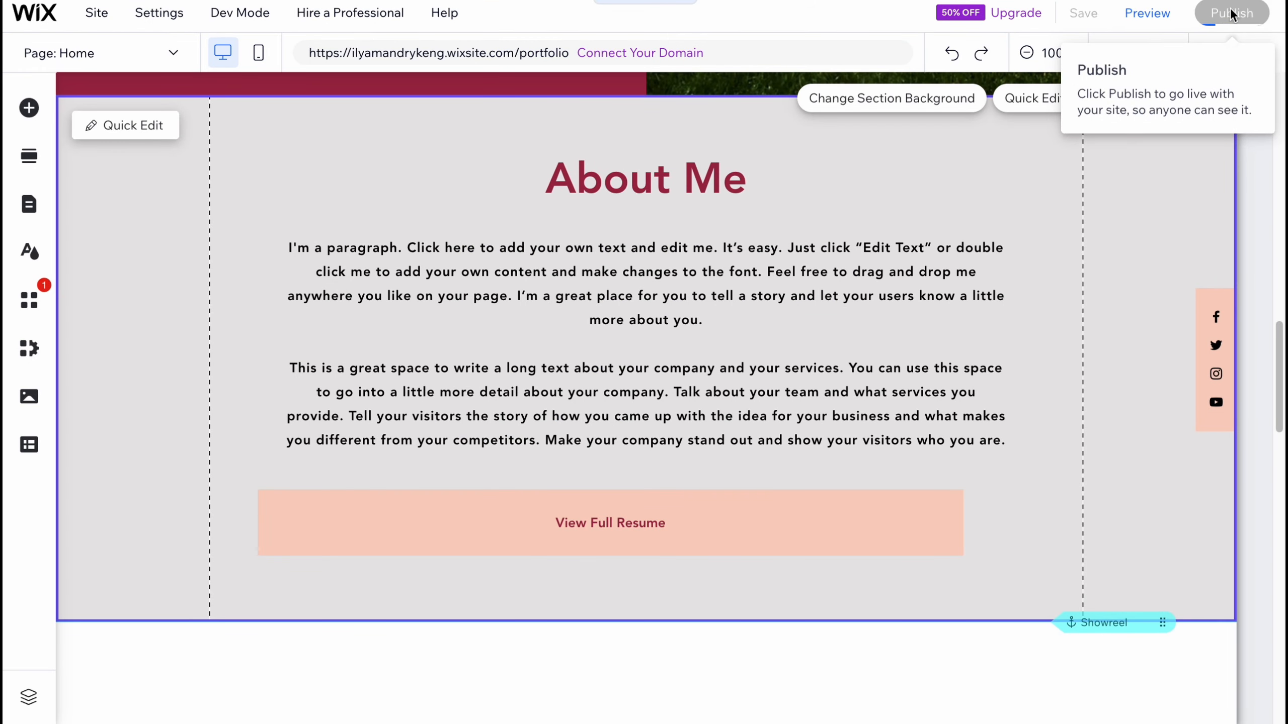
Step: Publish the site and open the live site
left_click(1253, 20)
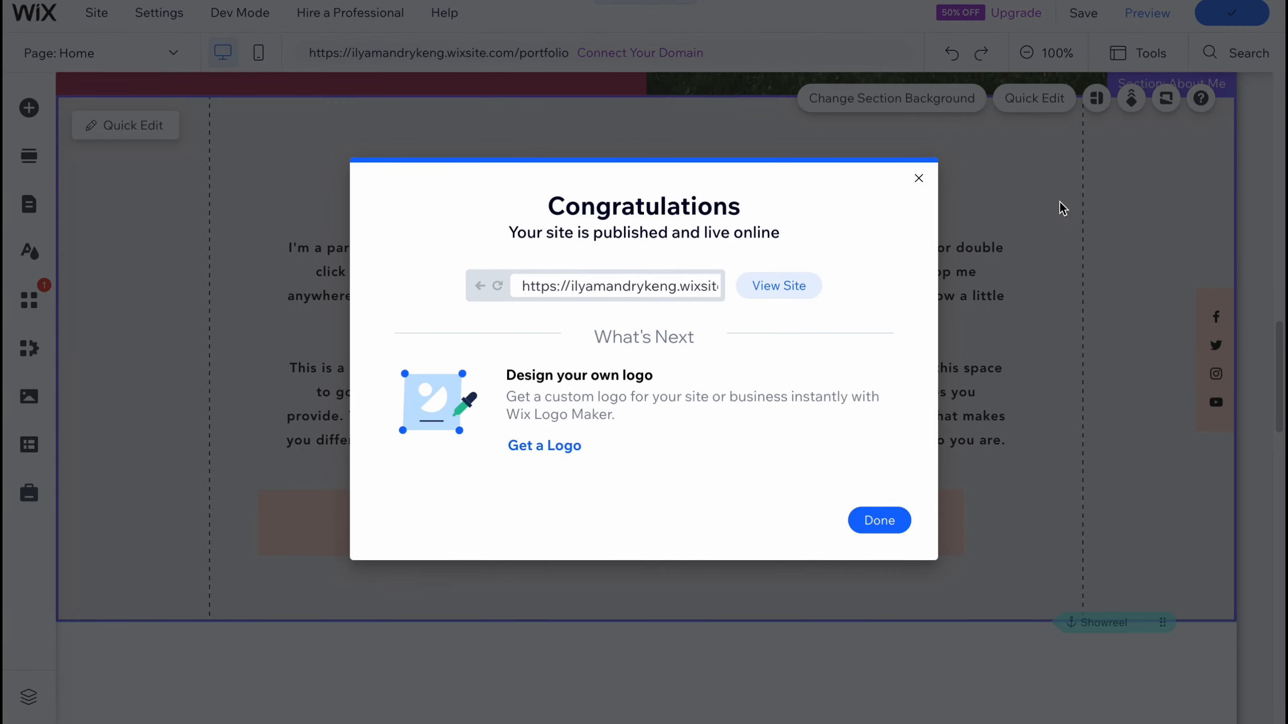
left_click(789, 290)
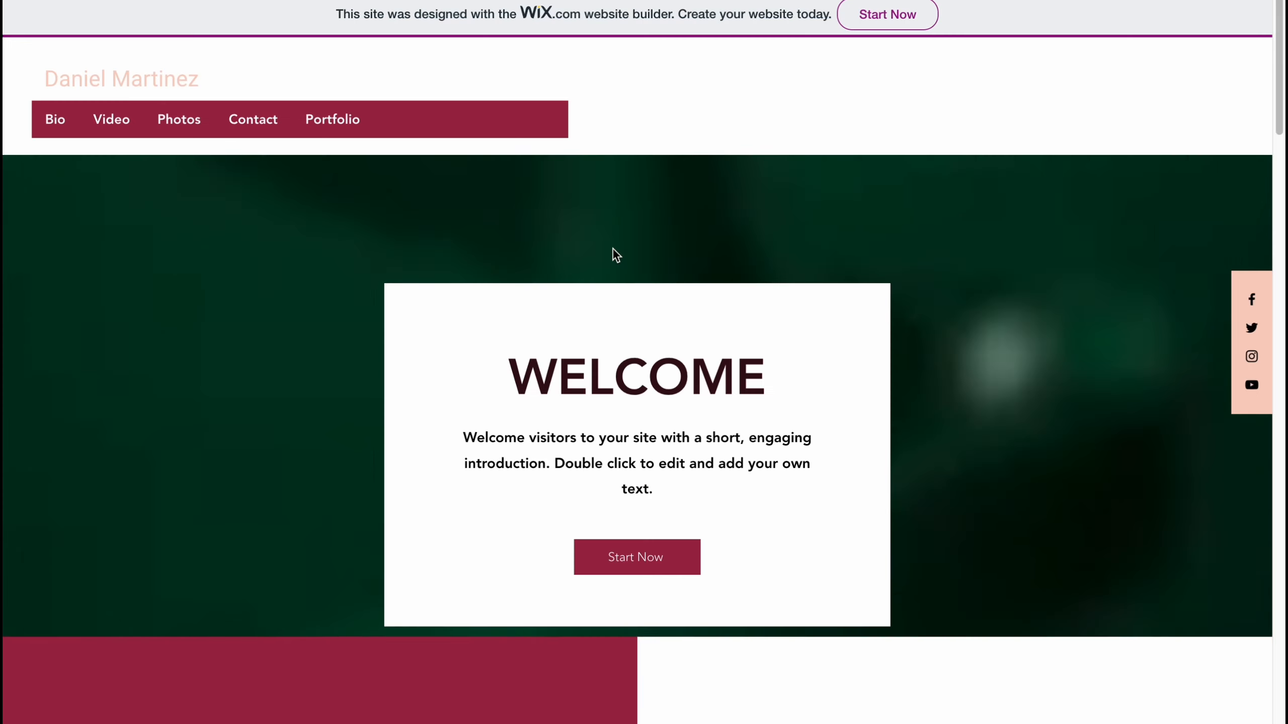
Step: Scroll through the published site to review its sections
scroll(651, 266, "down", 20)
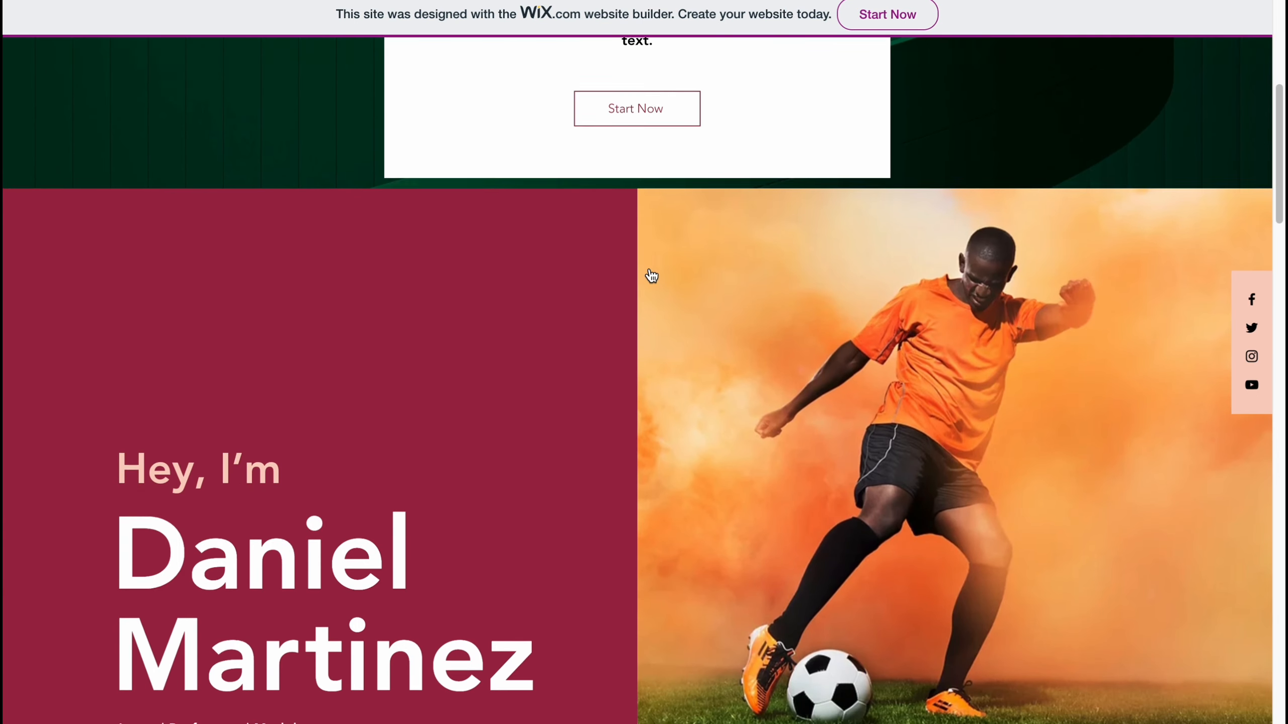
scroll(651, 276, "down", 20)
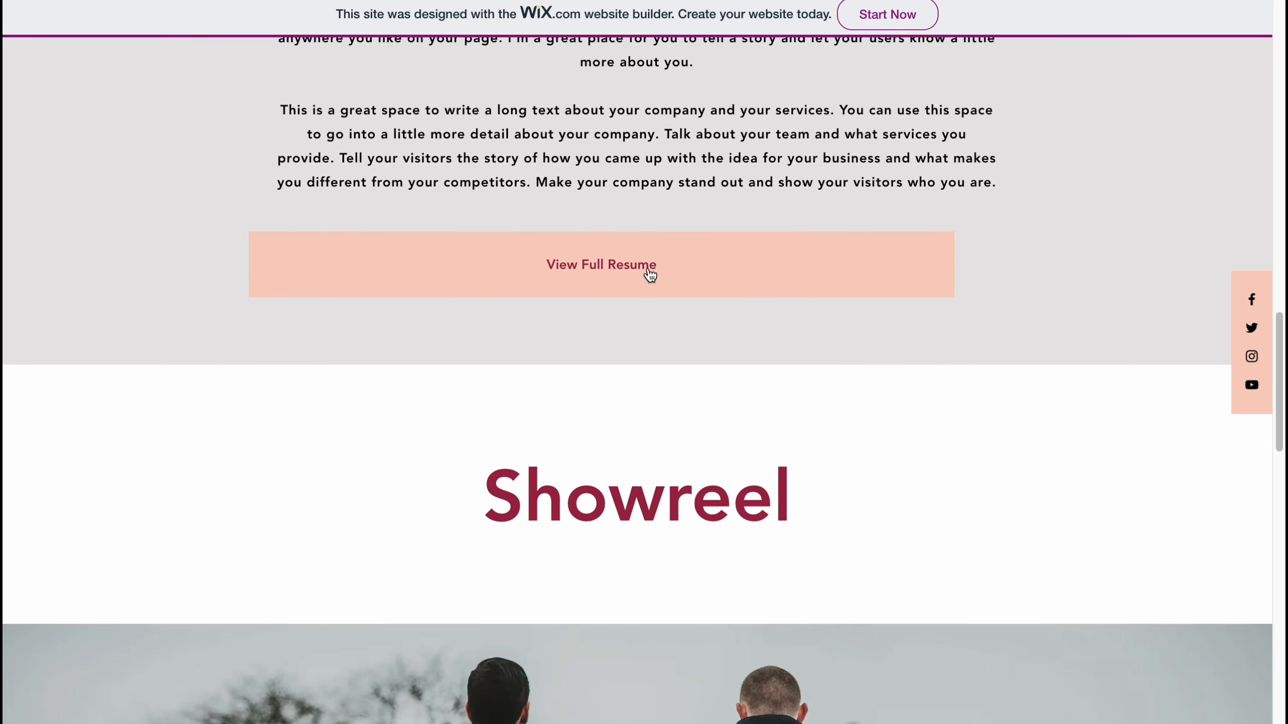
scroll(650, 272, "down", 12)
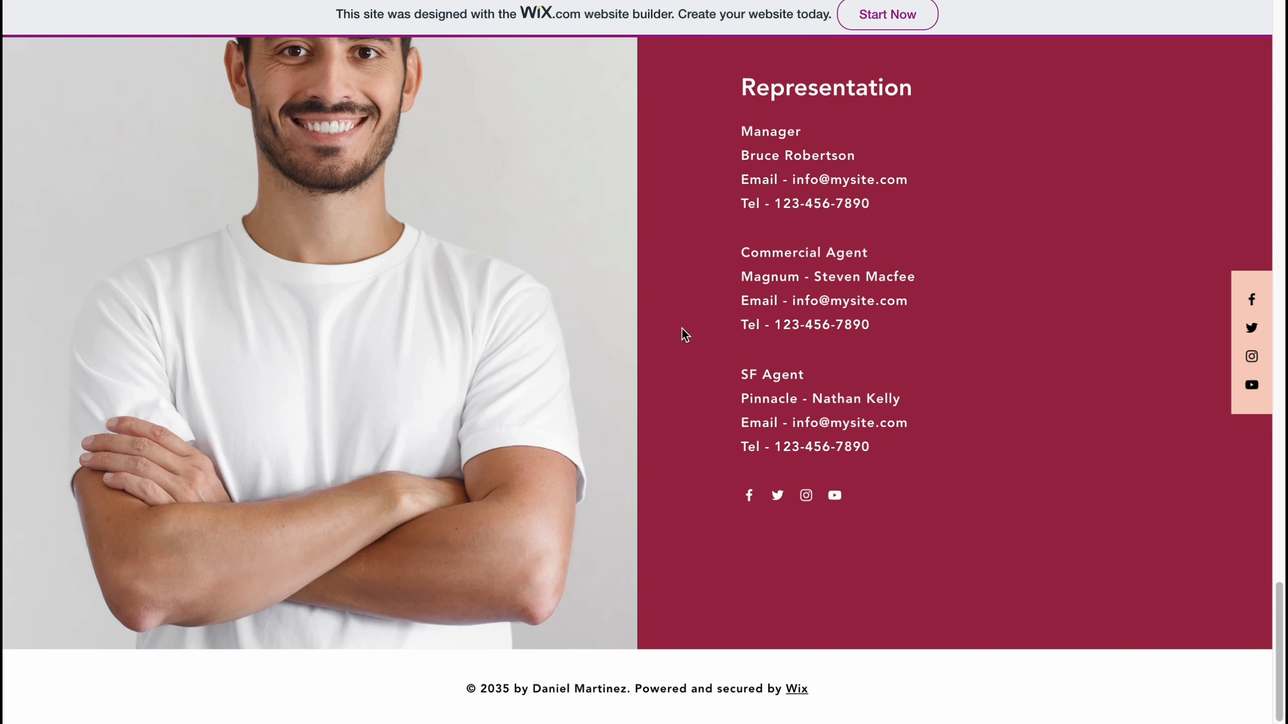
scroll(680, 330, "up", 20)
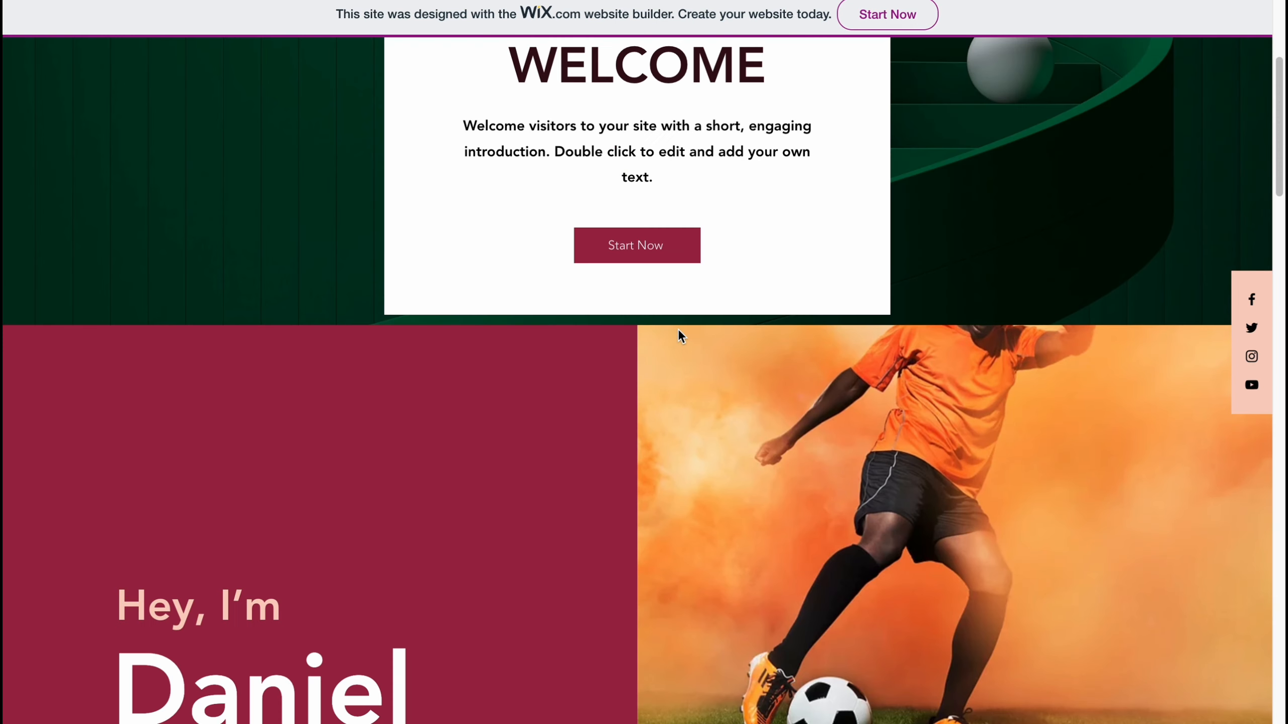
Step: Close the publish congratulations and mobile-editing dialogs, then leave the editor for the site dashboard
scroll(678, 337, "up", 6)
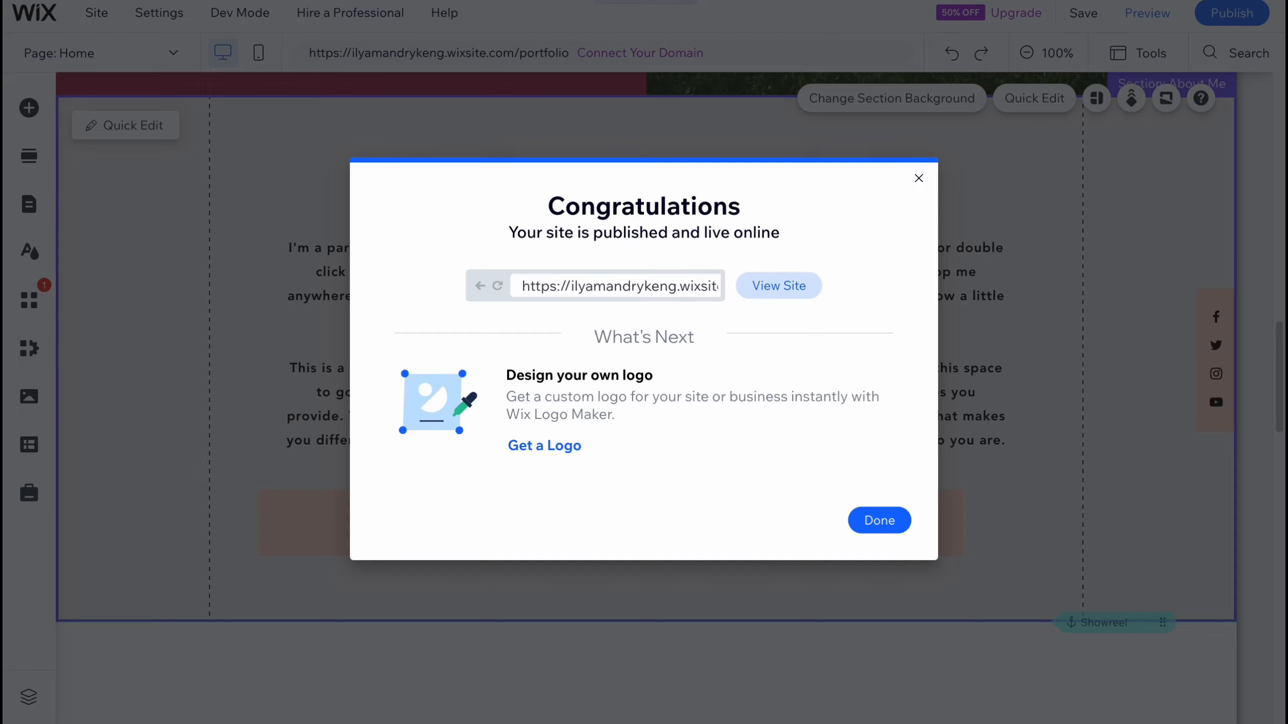
left_click(919, 178)
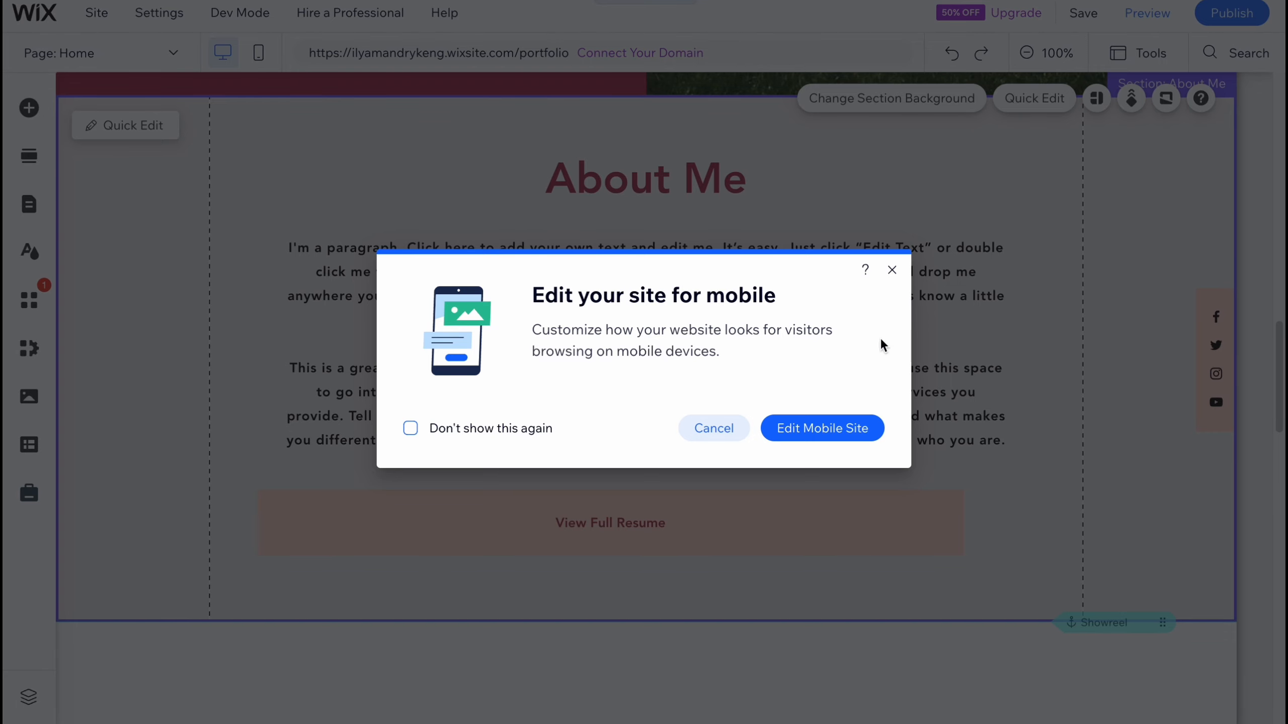
left_click(892, 269)
left_click(33, 14)
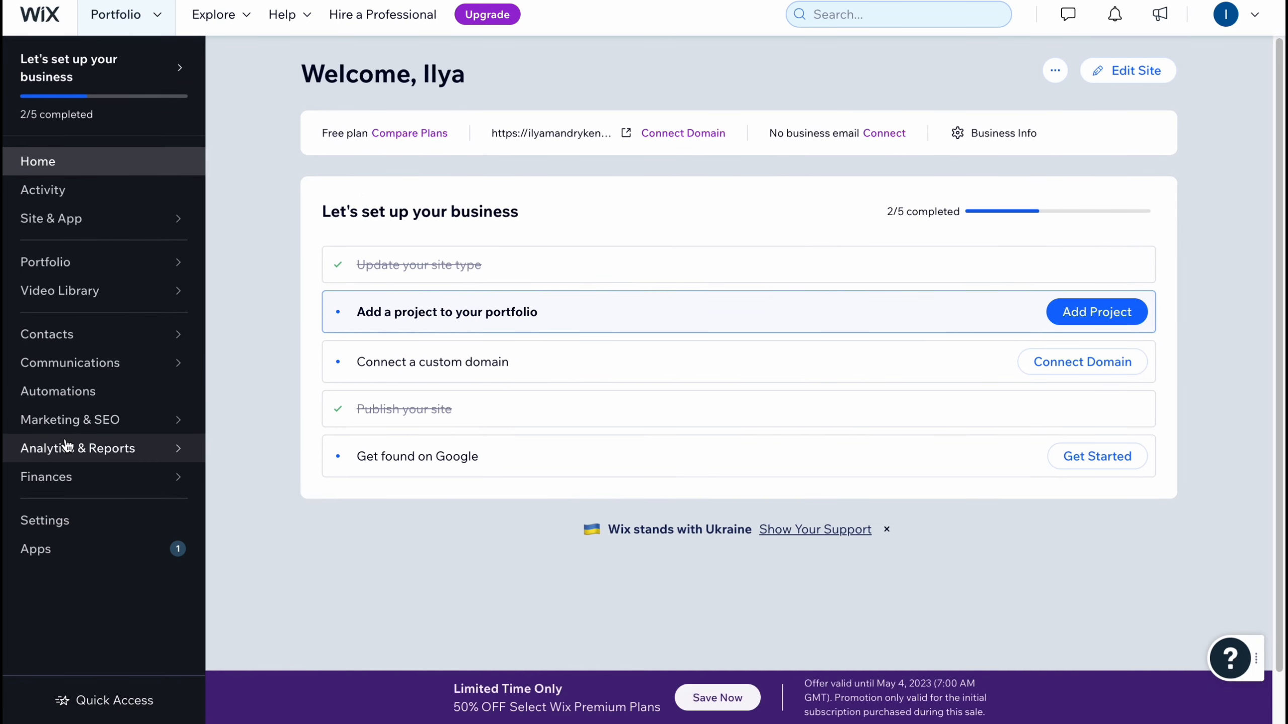
Step: Open the portfolio's Projects list in the dashboard and look over the projects
mouse_move(73, 431)
mouse_move(68, 456)
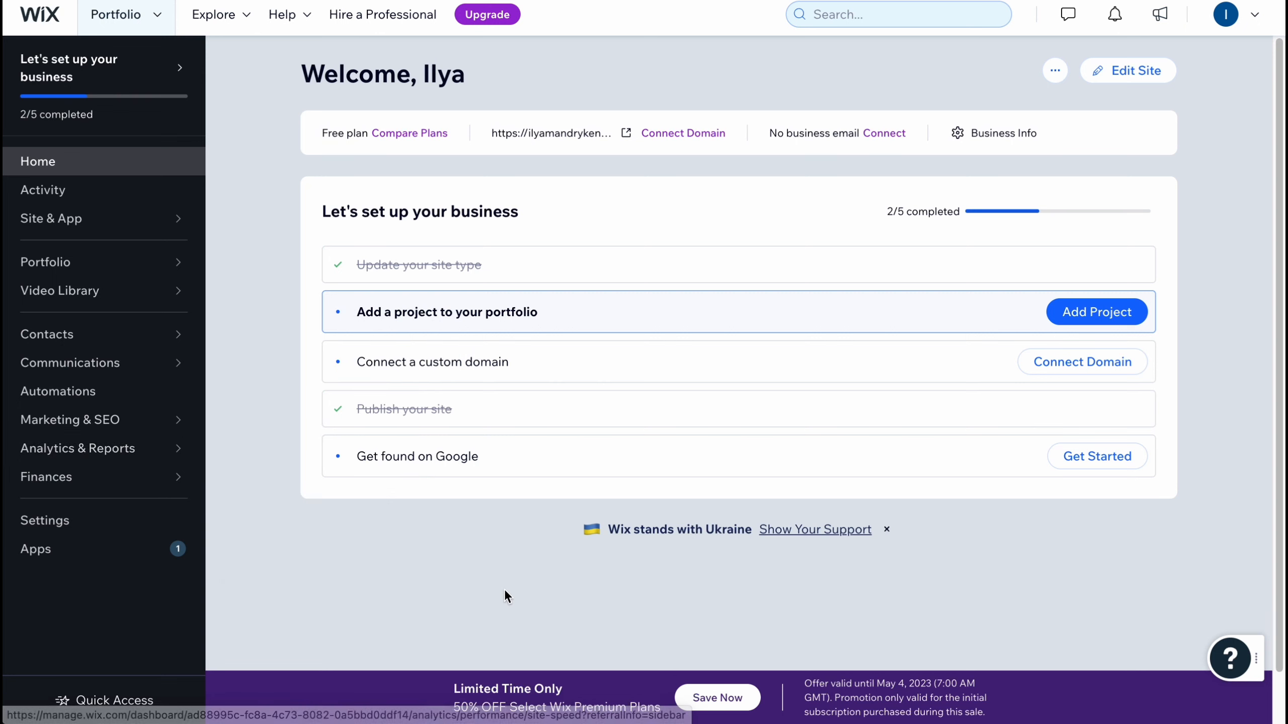
left_click(417, 605)
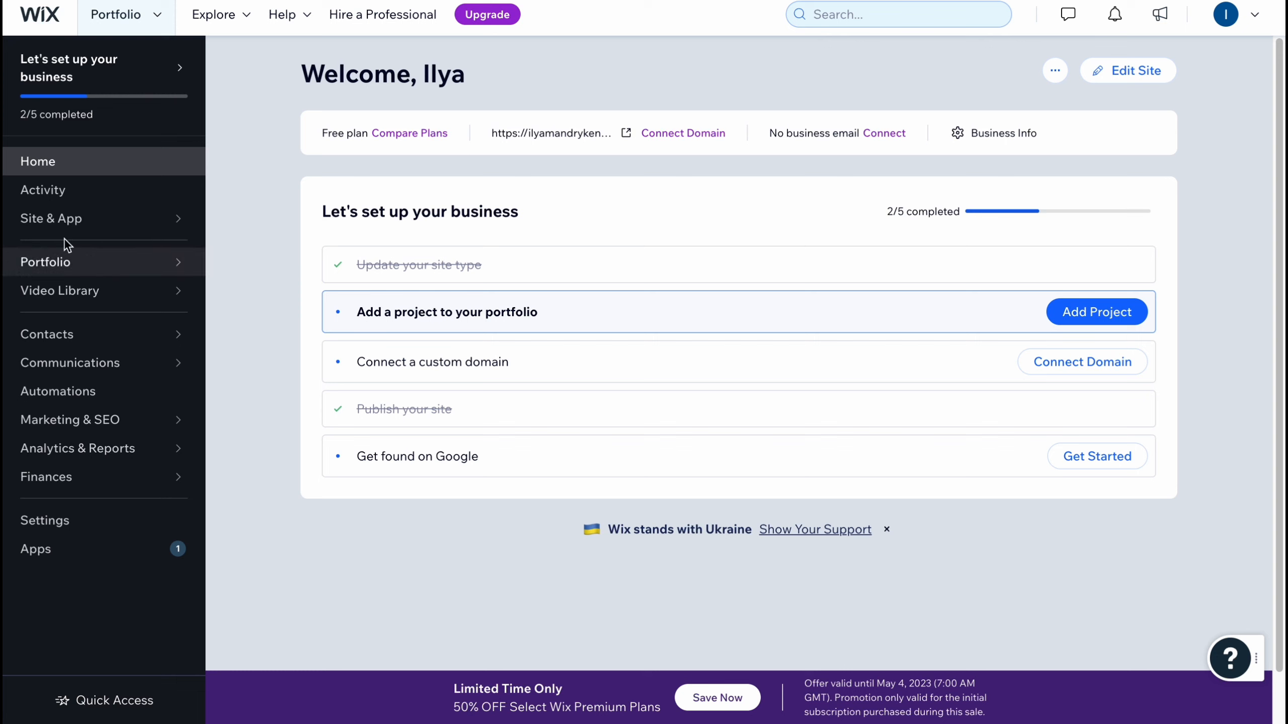
mouse_move(61, 272)
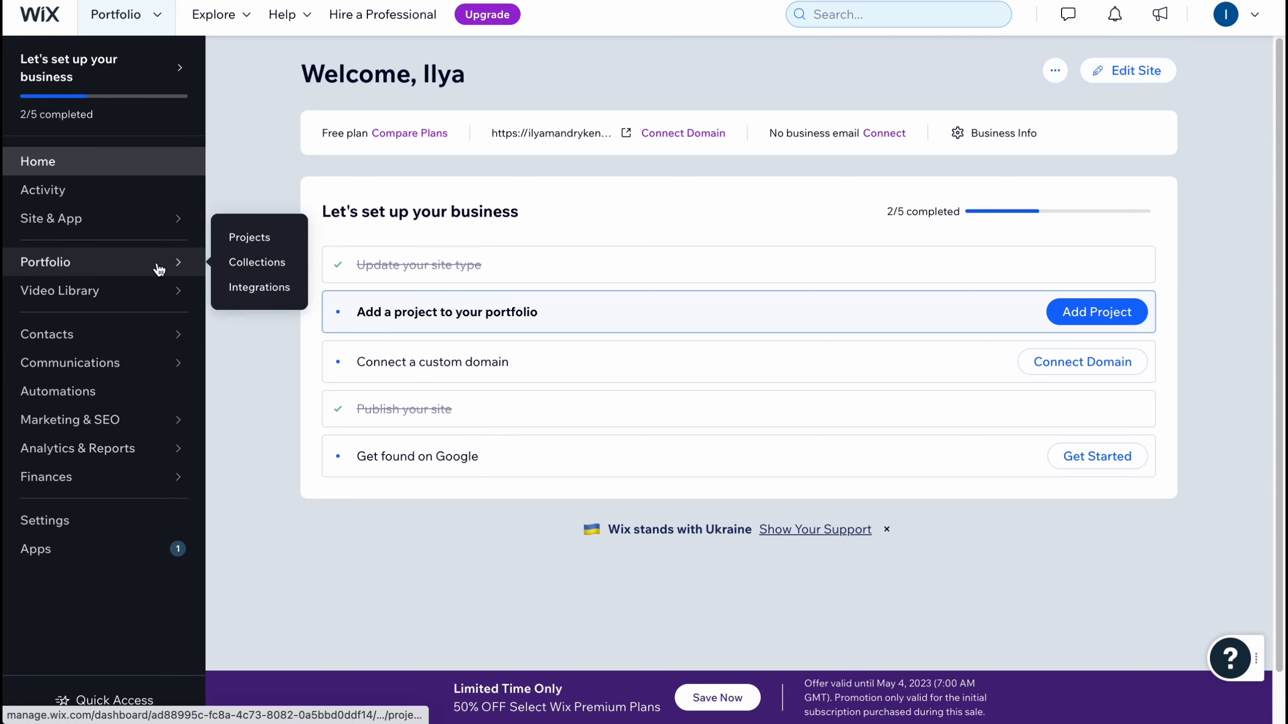
left_click(272, 242)
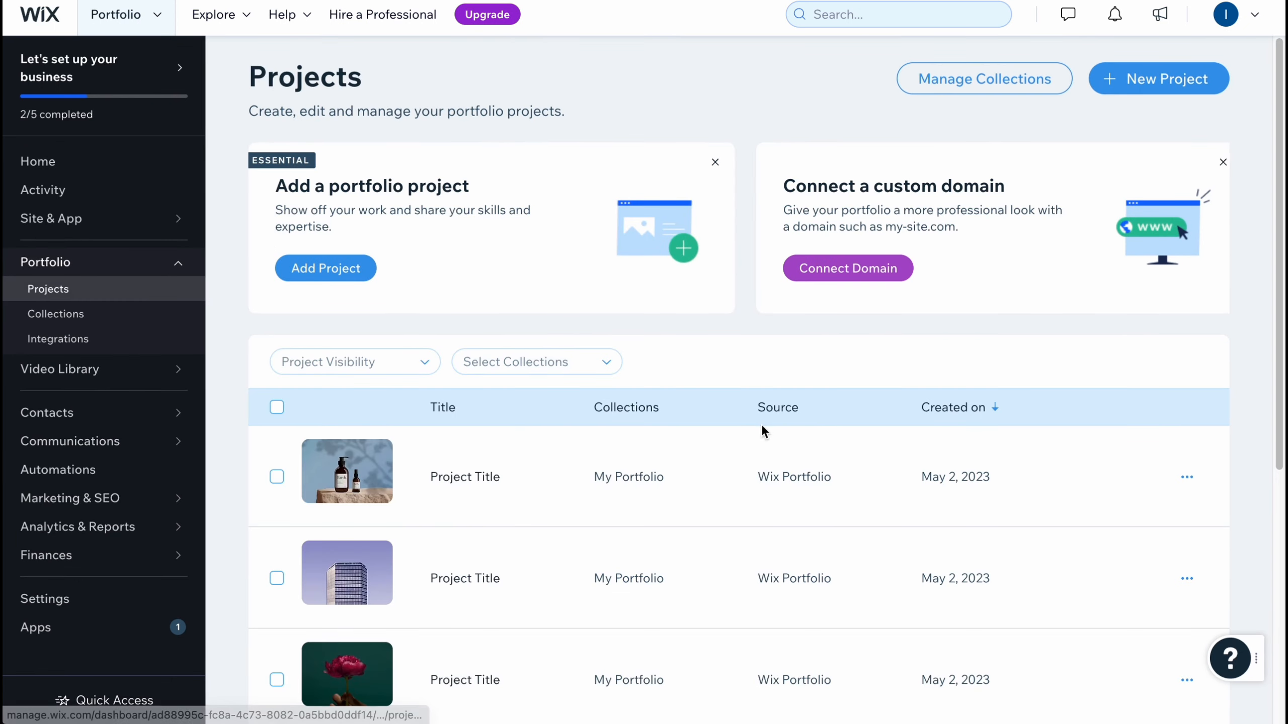
scroll(811, 371, "down", 5)
scroll(553, 543, "up", 5)
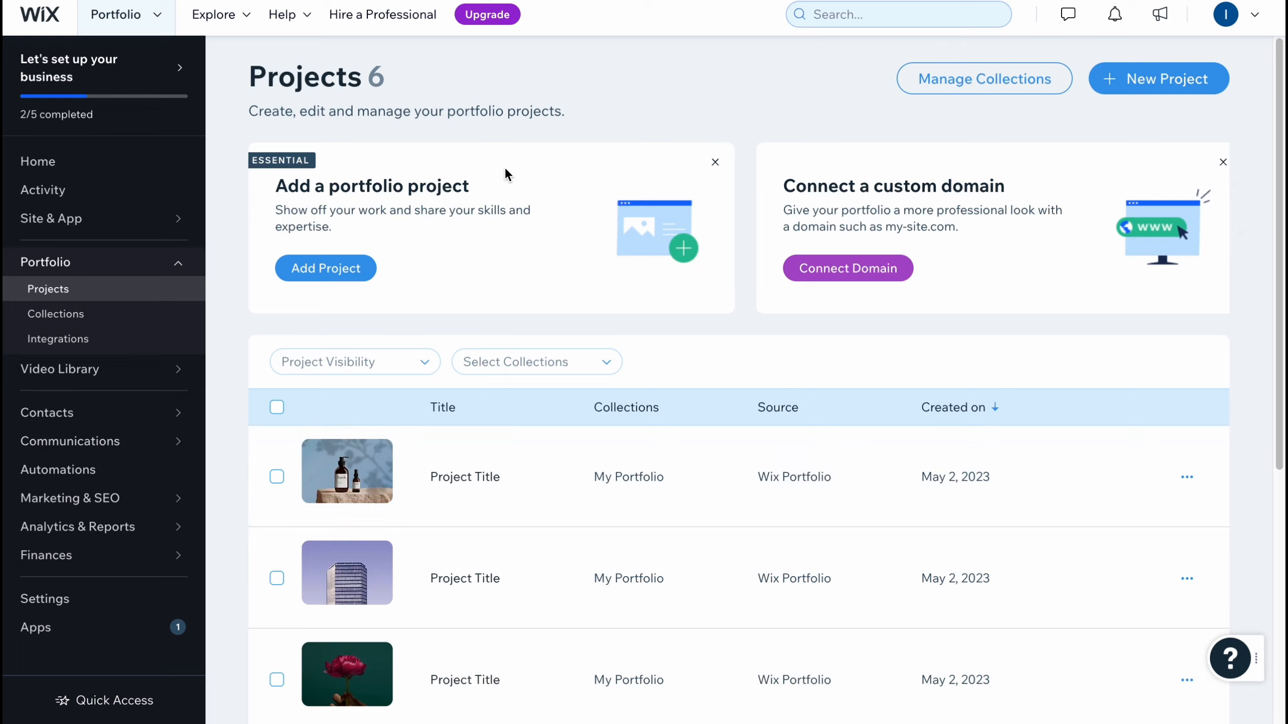
Step: Open the Upgrade page and compare the prices and features of the Website premium plans
left_click(481, 15)
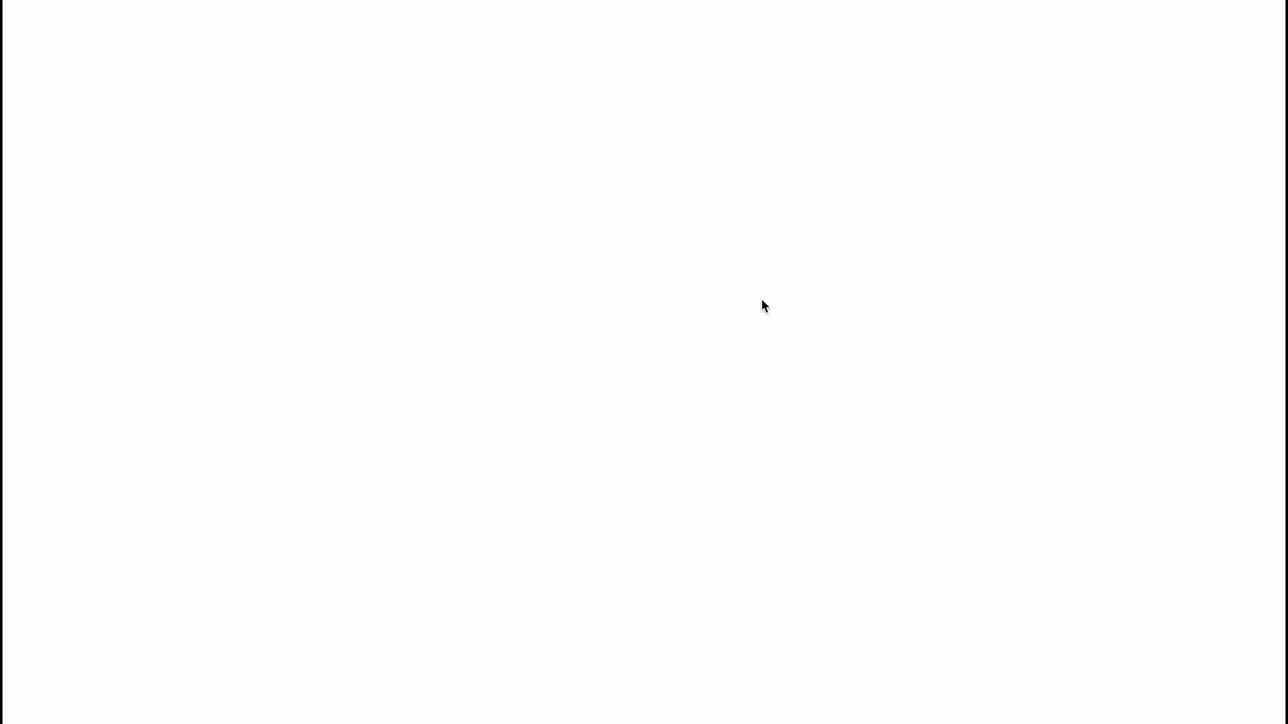
scroll(798, 327, "down", 2)
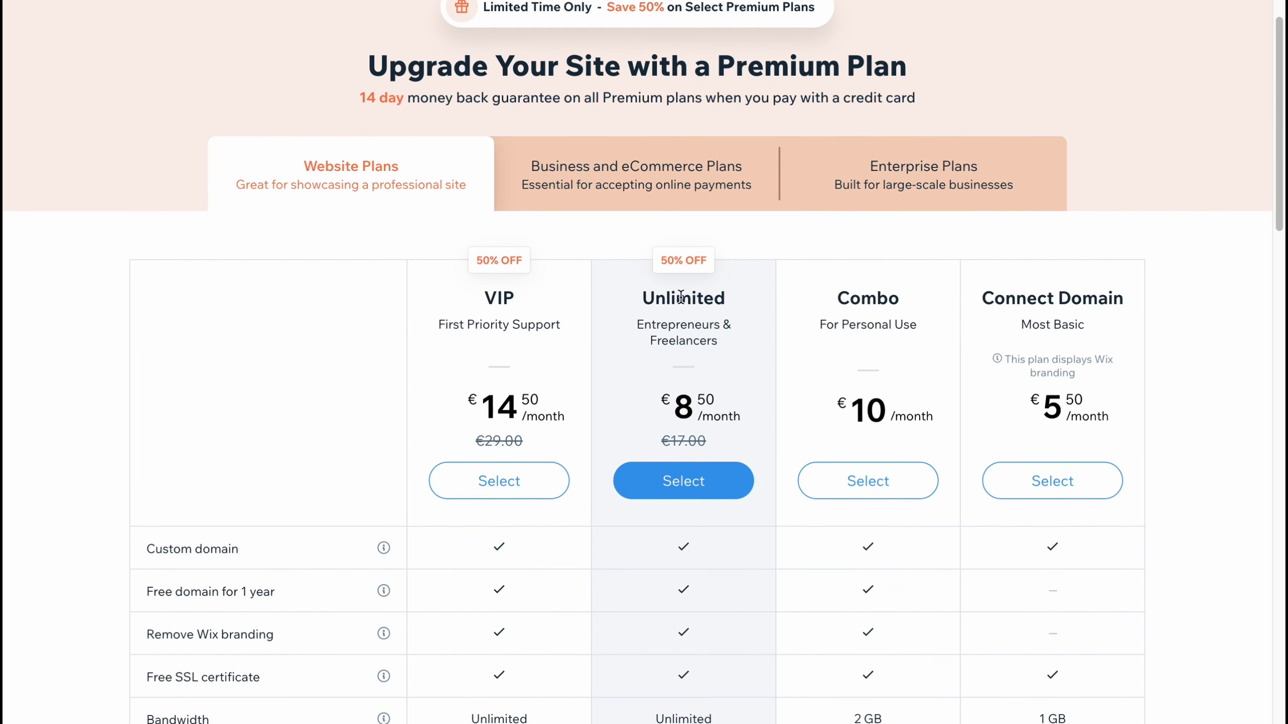
scroll(658, 267, "down", 1)
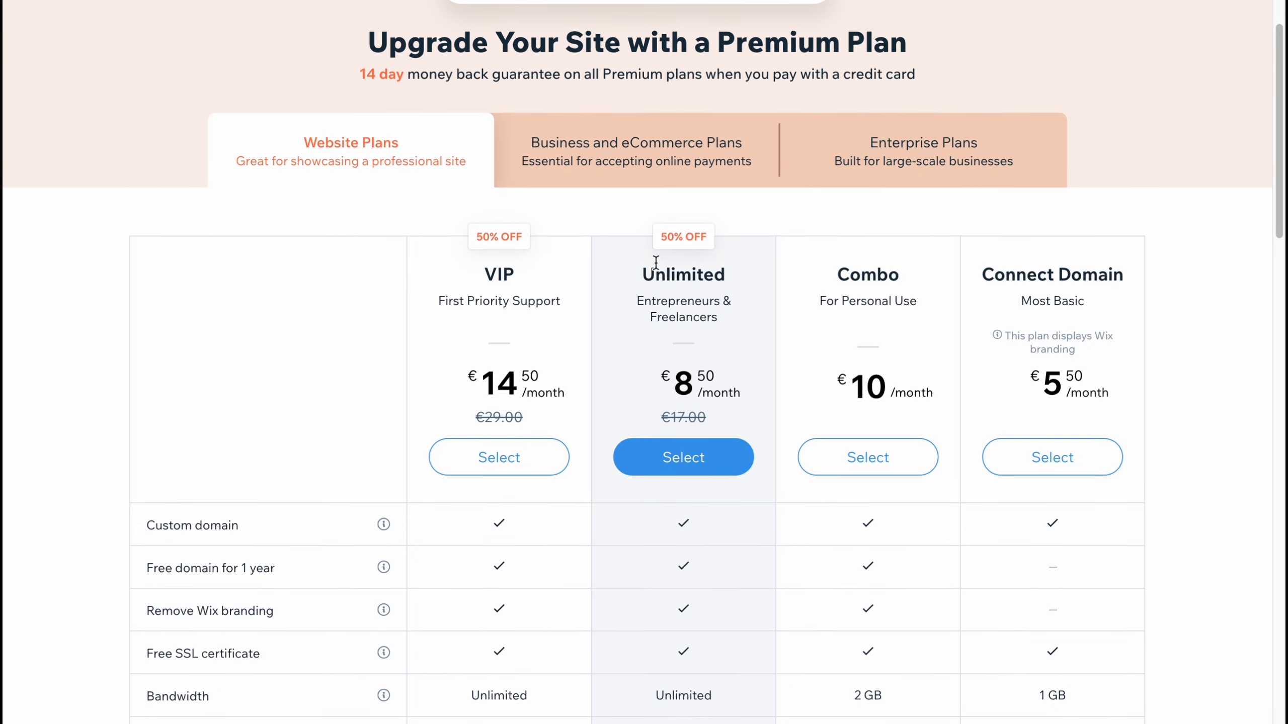
left_click_drag(662, 236, 728, 238)
left_click(706, 202)
left_click_drag(477, 233, 558, 238)
left_click(807, 197)
scroll(813, 241, "down", 1)
scroll(813, 242, "down", 3)
left_click_drag(673, 197, 725, 236)
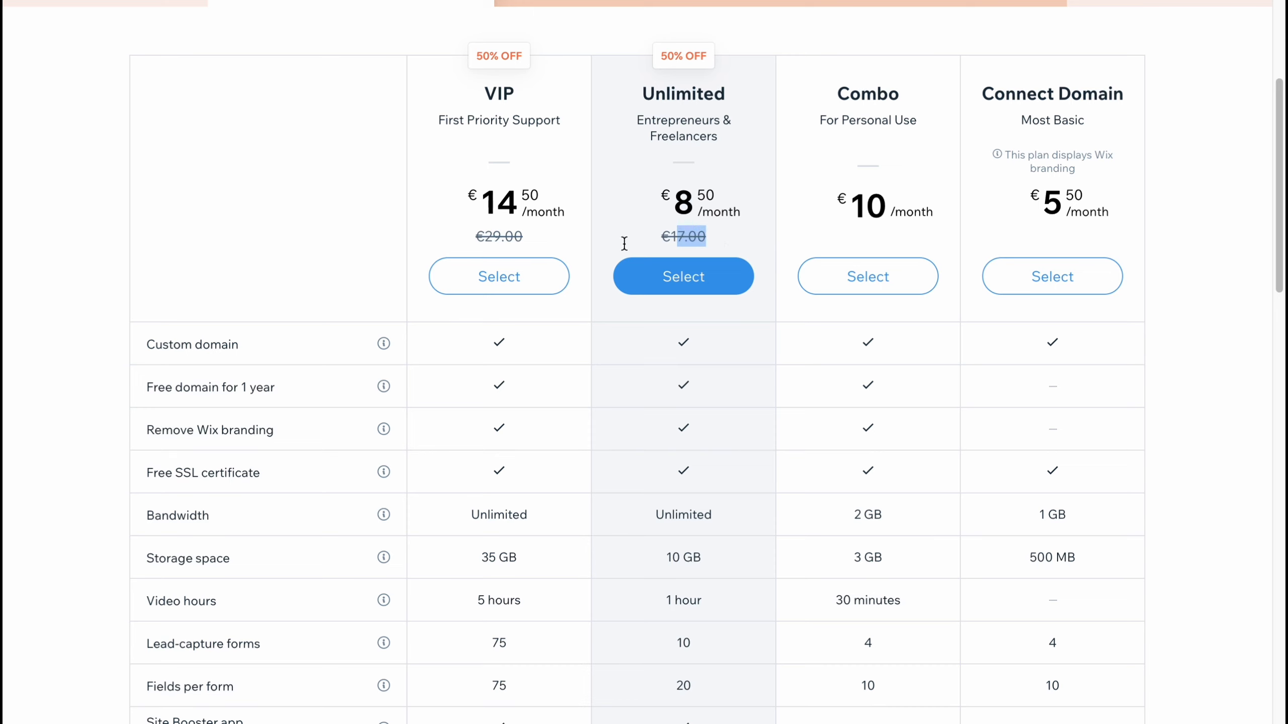
left_click_drag(482, 204, 554, 206)
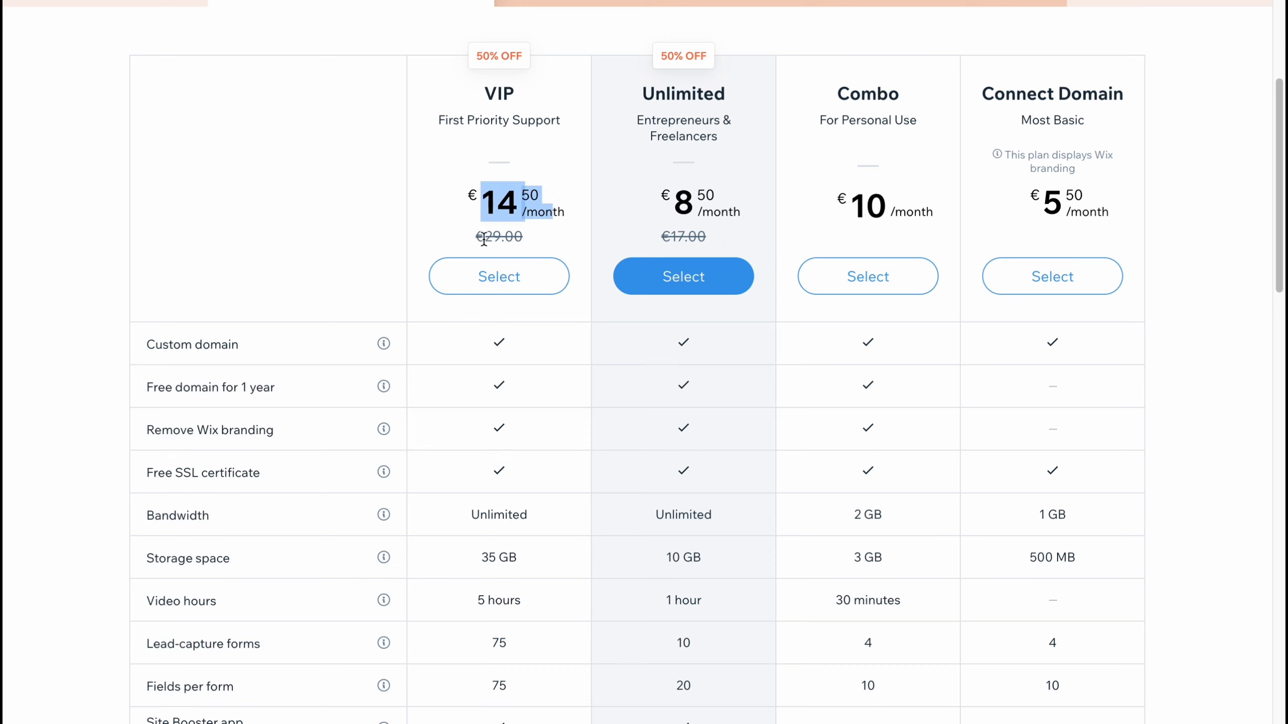
left_click_drag(484, 236, 513, 236)
left_click(1186, 195)
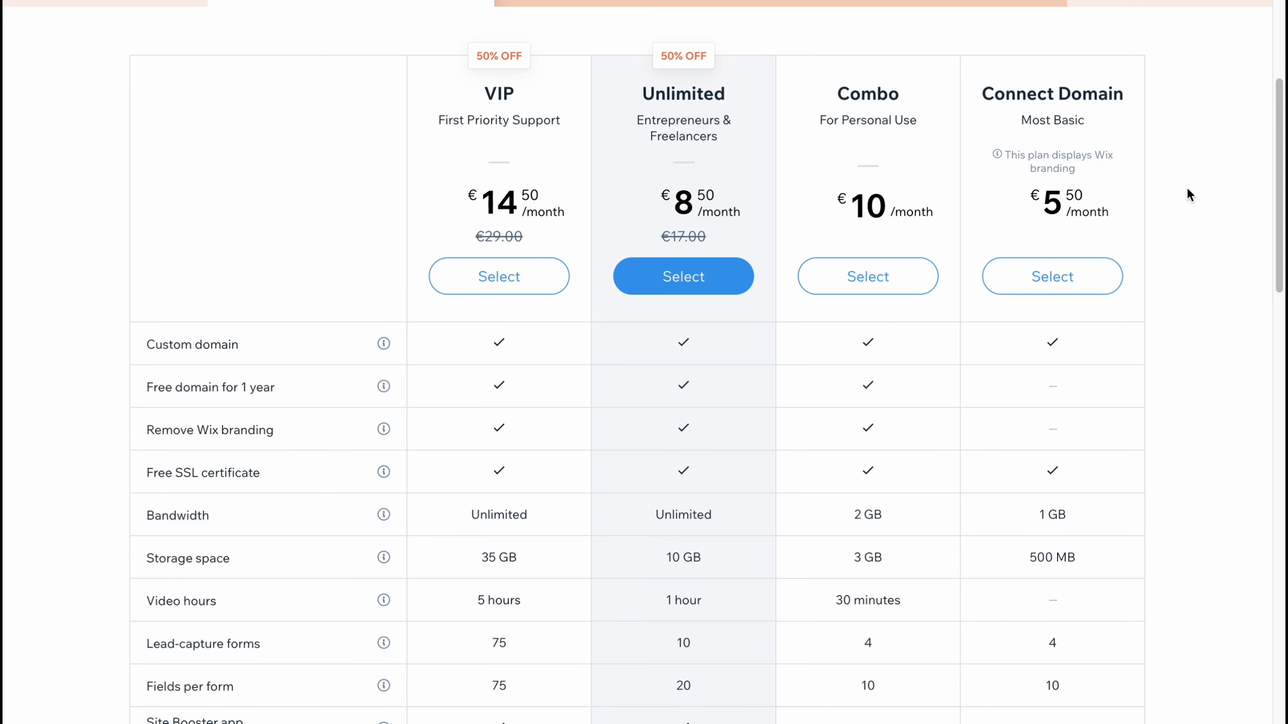
scroll(922, 386, "down", 4)
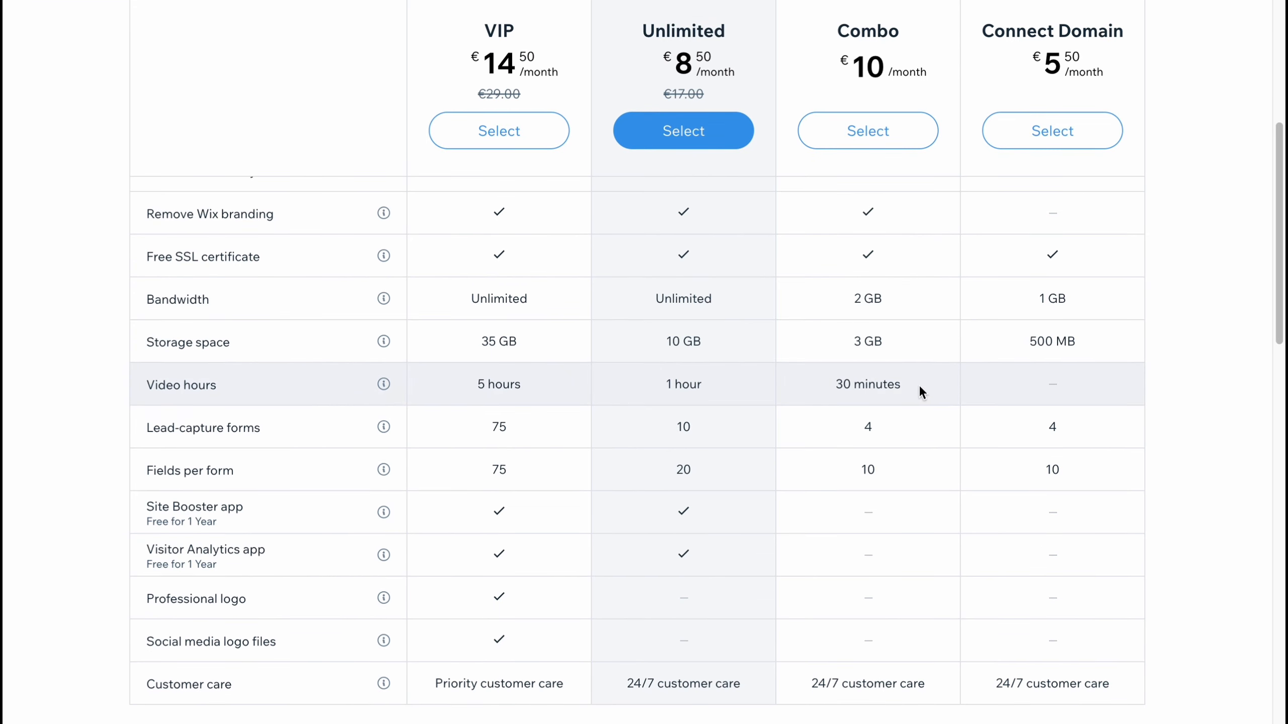
scroll(919, 384, "down", 3)
scroll(885, 374, "down", 2)
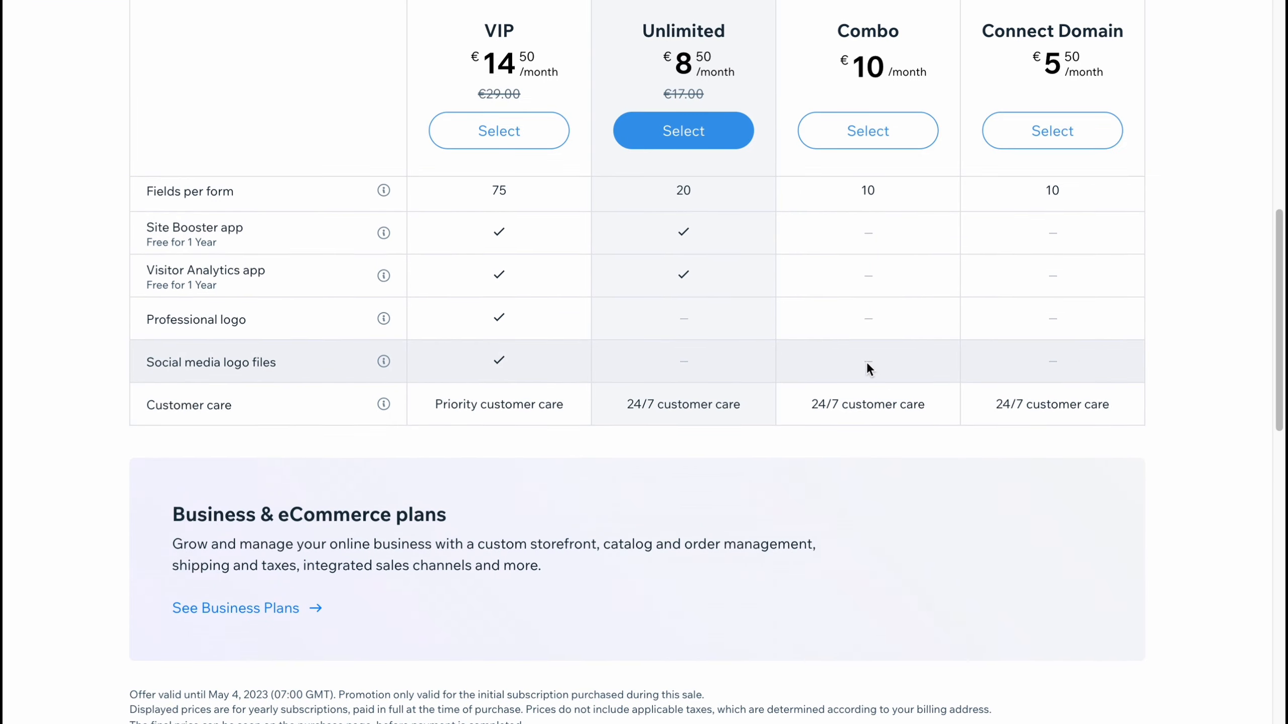
scroll(866, 361, "up", 8)
scroll(866, 362, "up", 5)
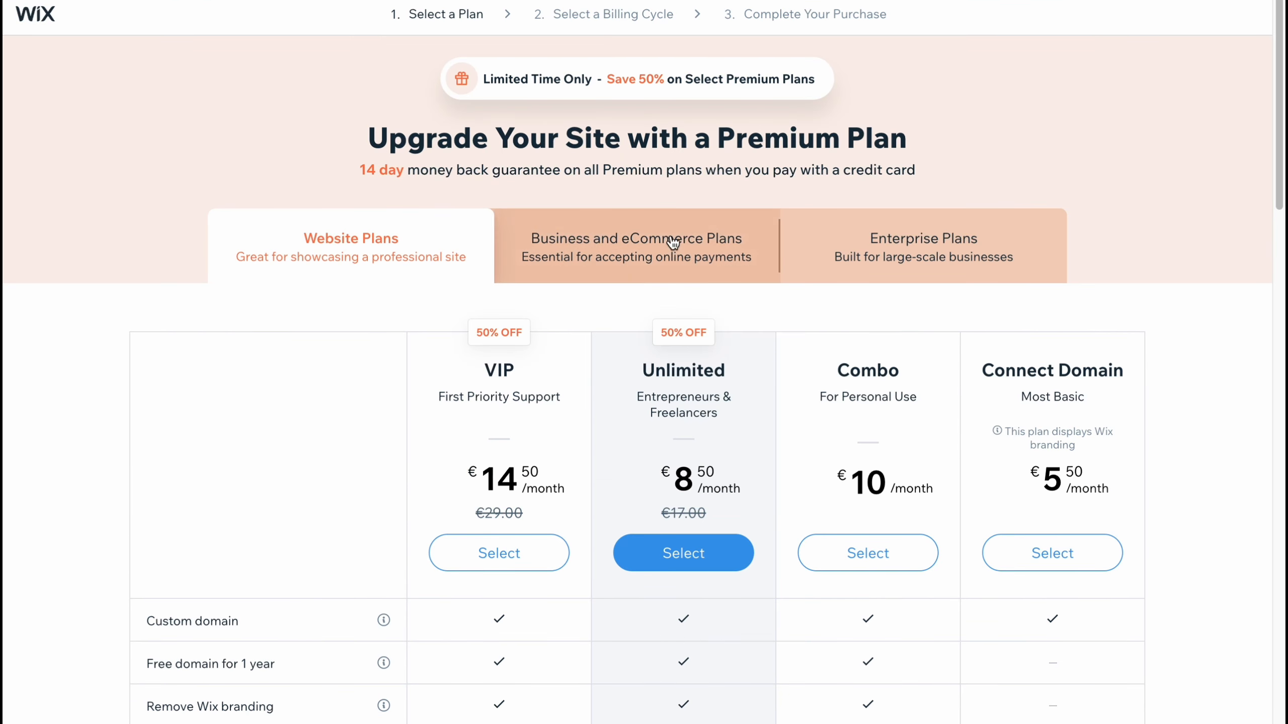
scroll(664, 332, "down", 3)
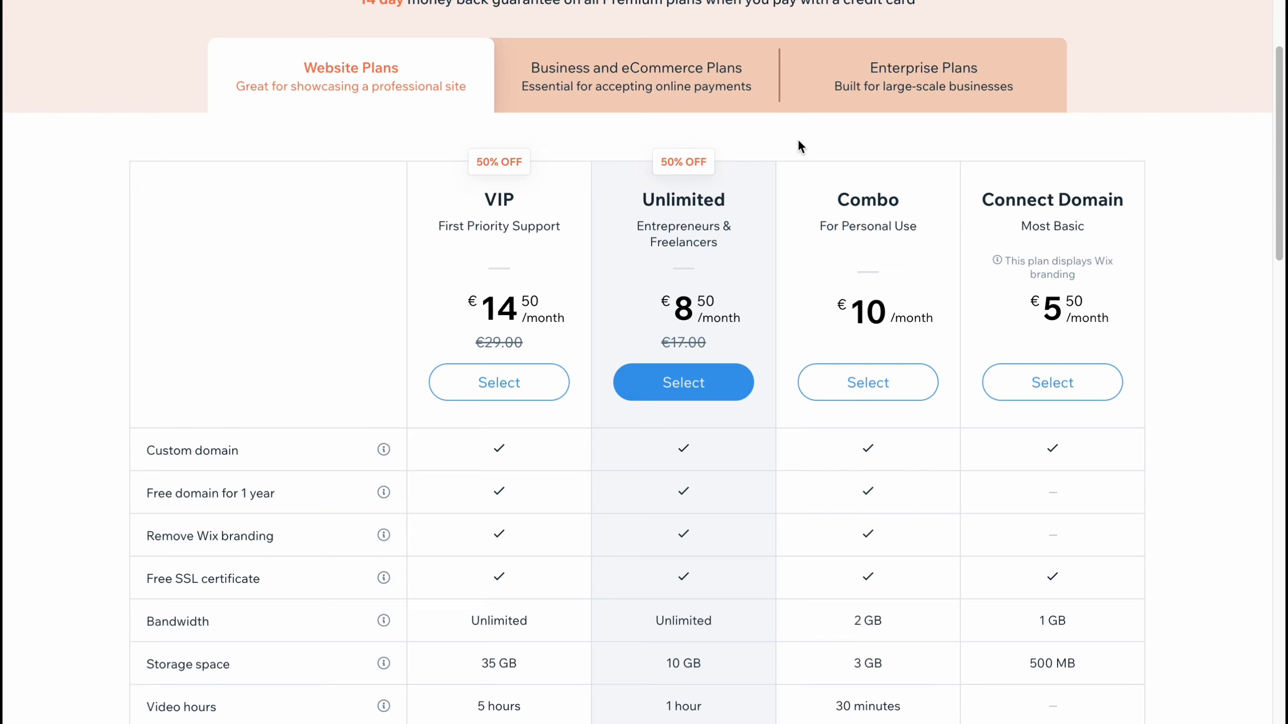
scroll(207, 41, "up", 3)
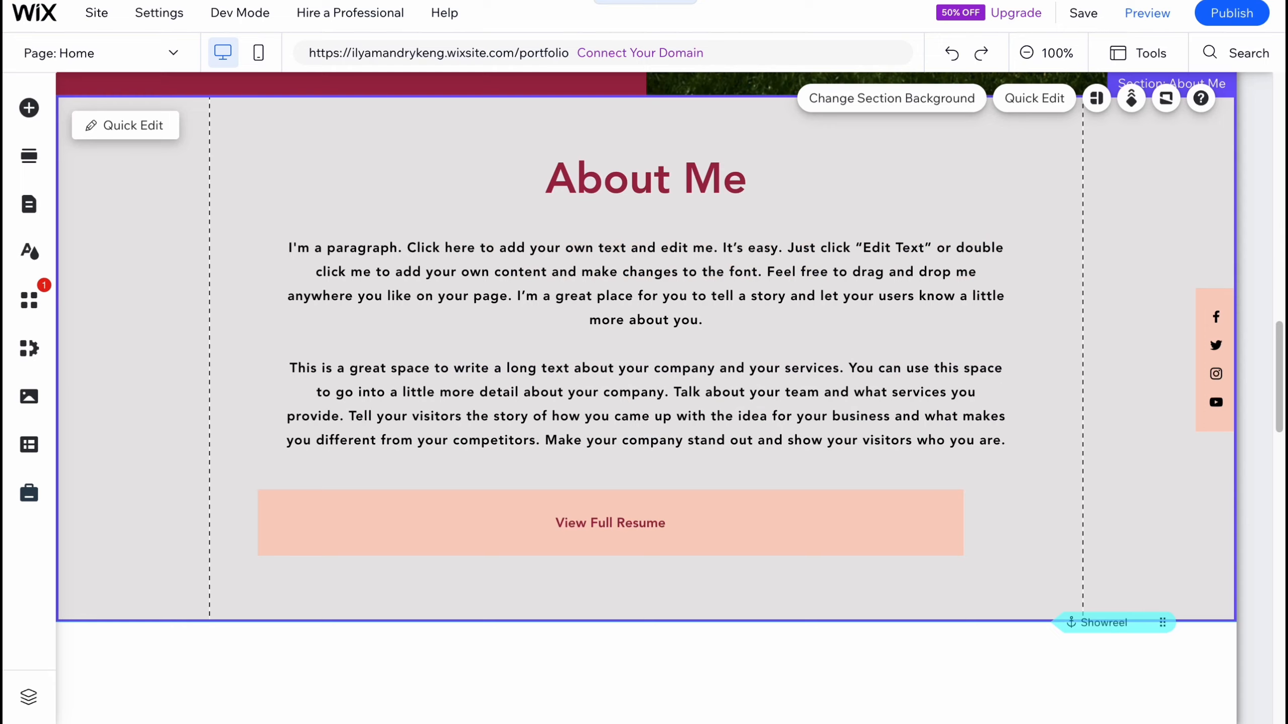
scroll(651, 147, "up", 1)
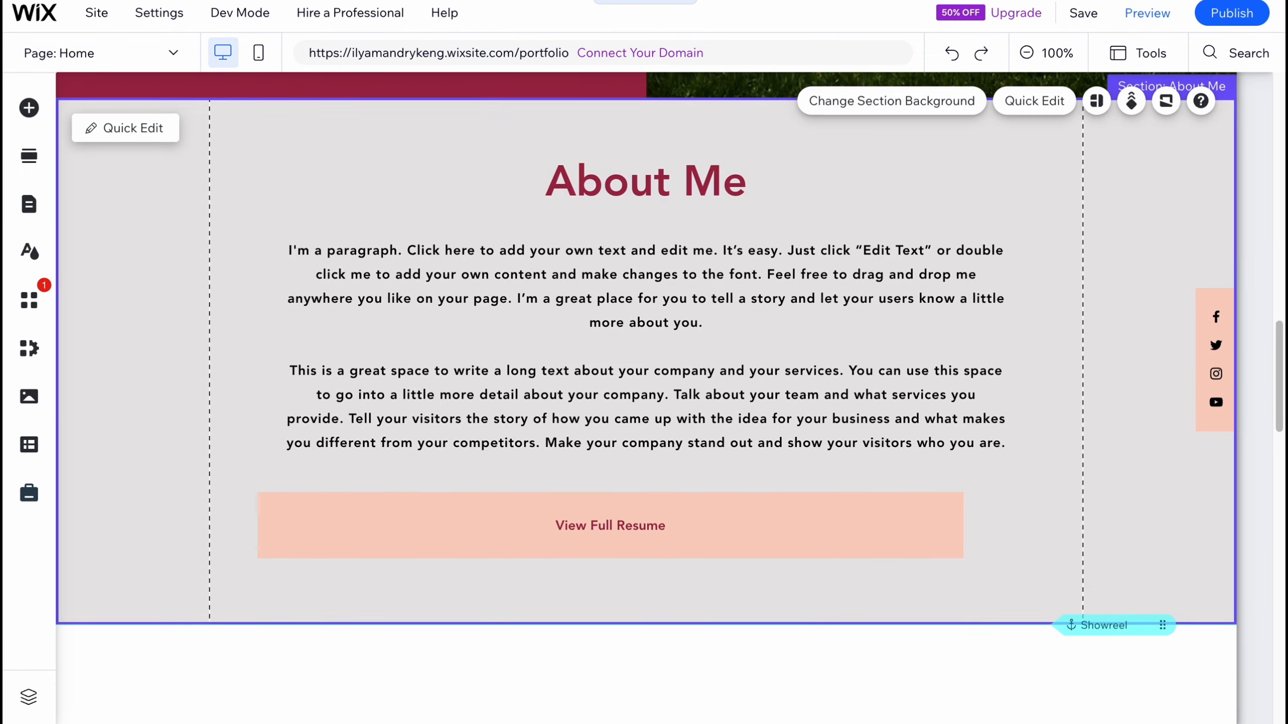